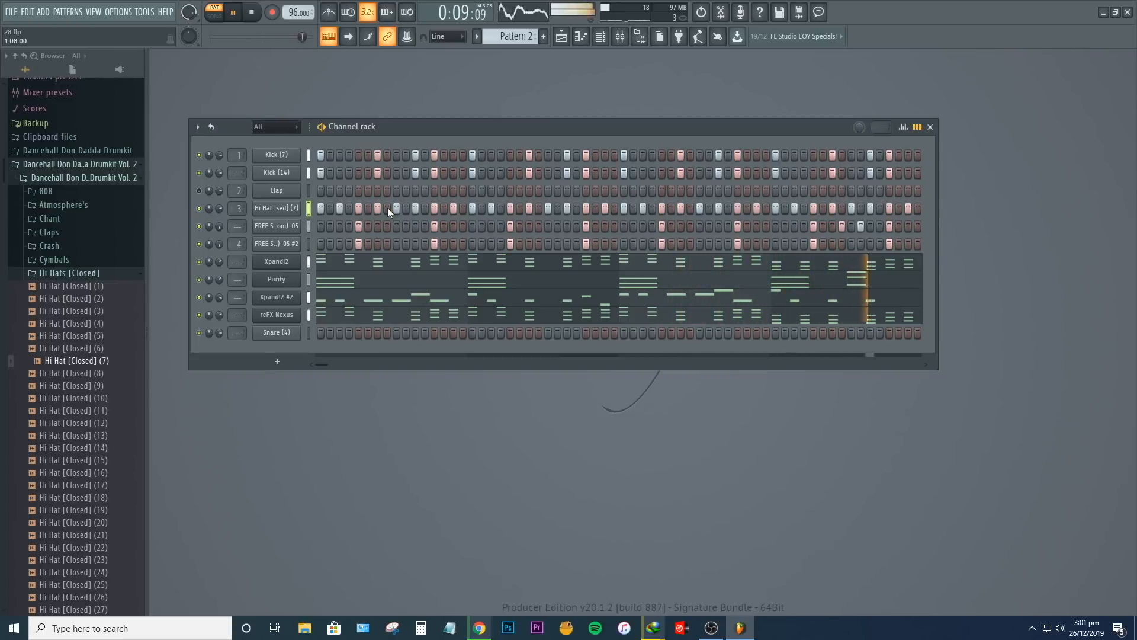
Stop playback and add the 808 (3) sample from the drum kit's 808 folder to the channel rack
{"action": "key", "text": "space"}
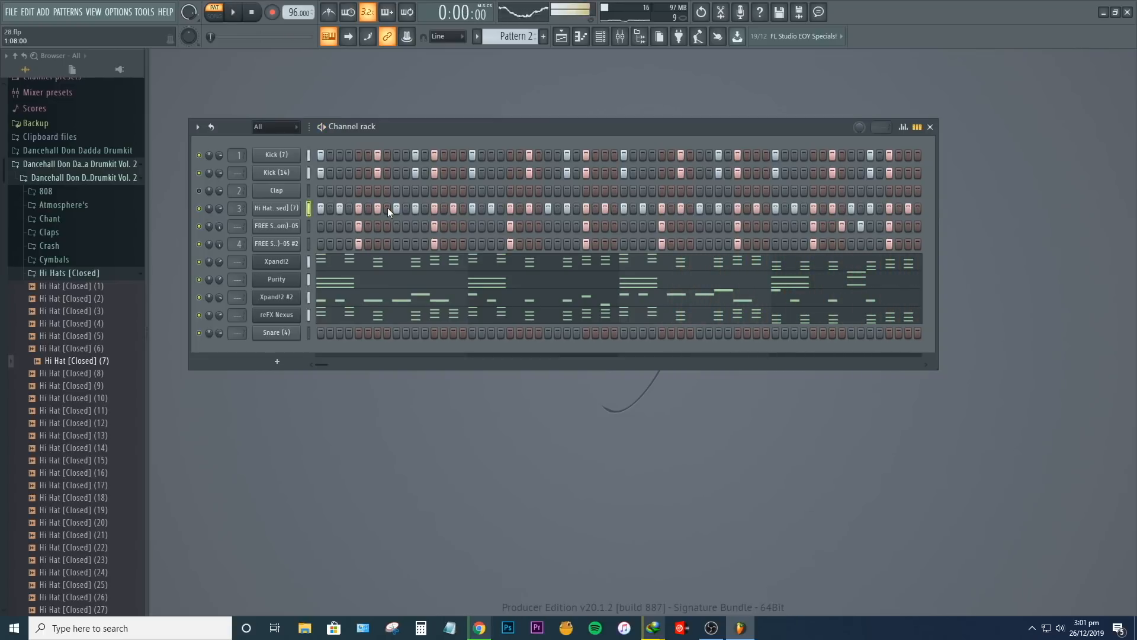
{"action": "left_click", "coordinate": [53, 274]}
{"action": "scroll", "coordinate": [47, 489], "scroll_direction": "down", "scroll_amount": 3}
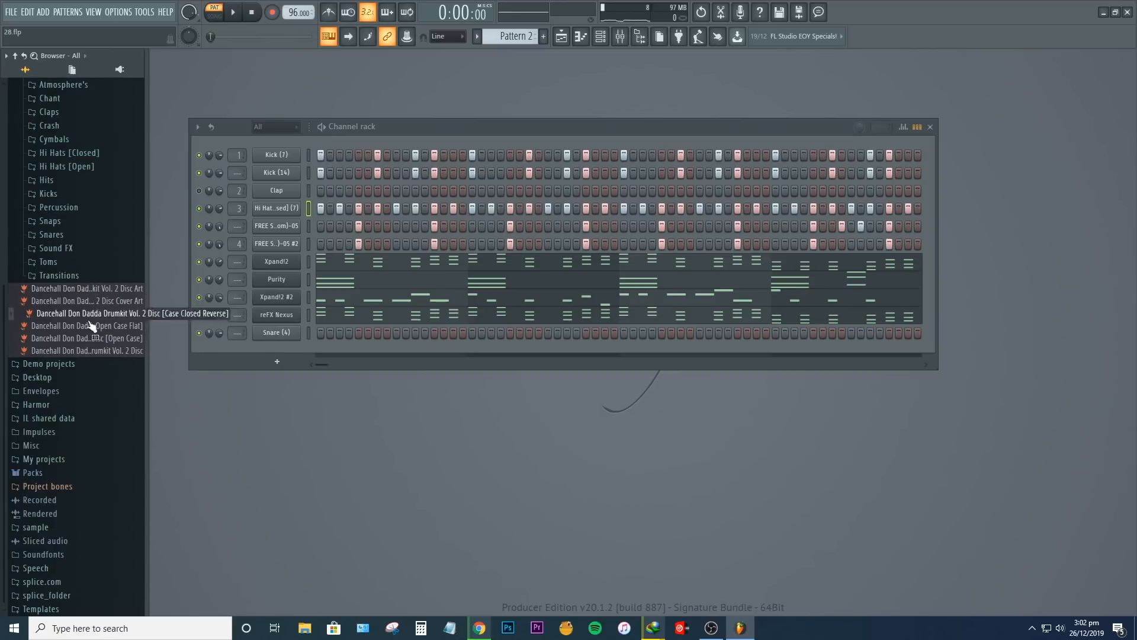
{"action": "scroll", "coordinate": [88, 337], "scroll_direction": "up", "scroll_amount": 5}
{"action": "left_click", "coordinate": [89, 264]}
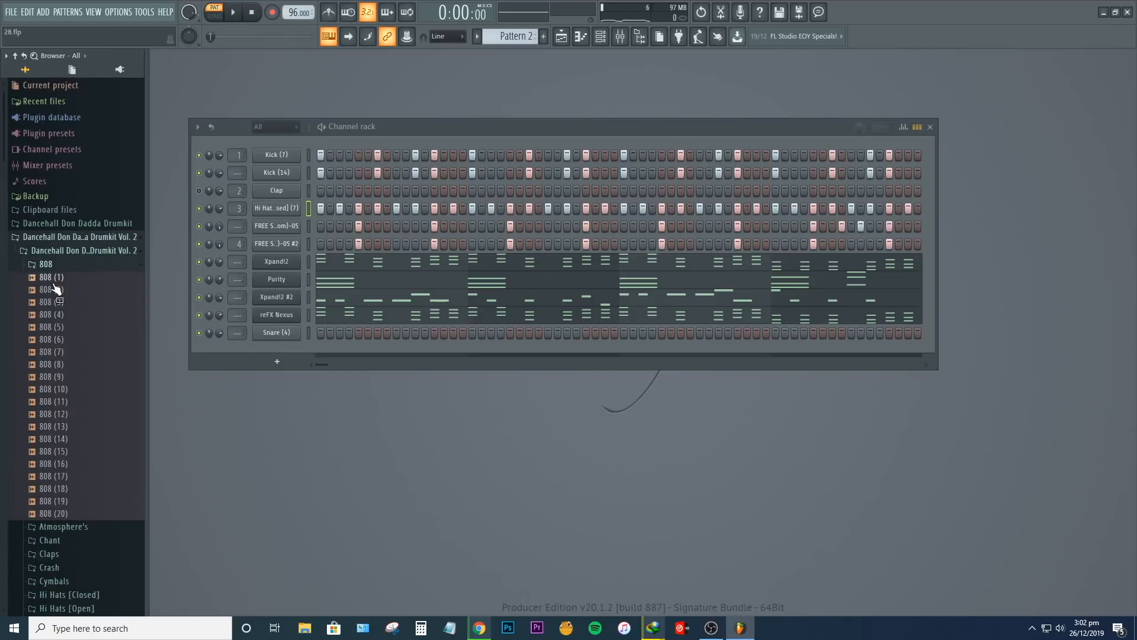
{"action": "left_click", "coordinate": [61, 302]}
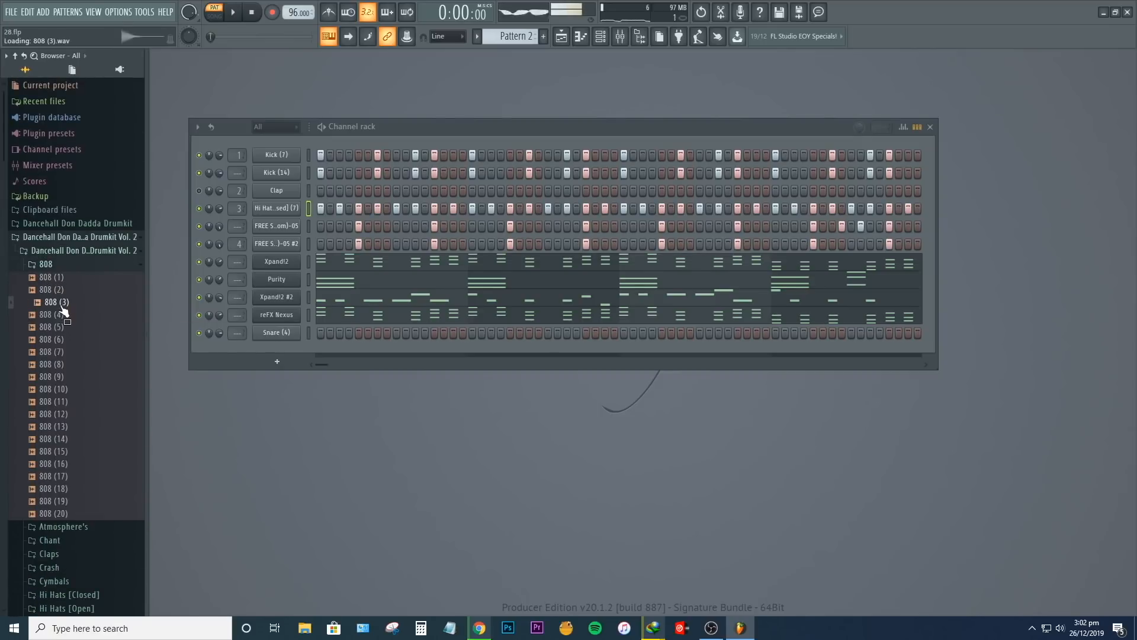
{"action": "left_click_drag", "start_coordinate": [62, 307], "coordinate": [308, 365]}
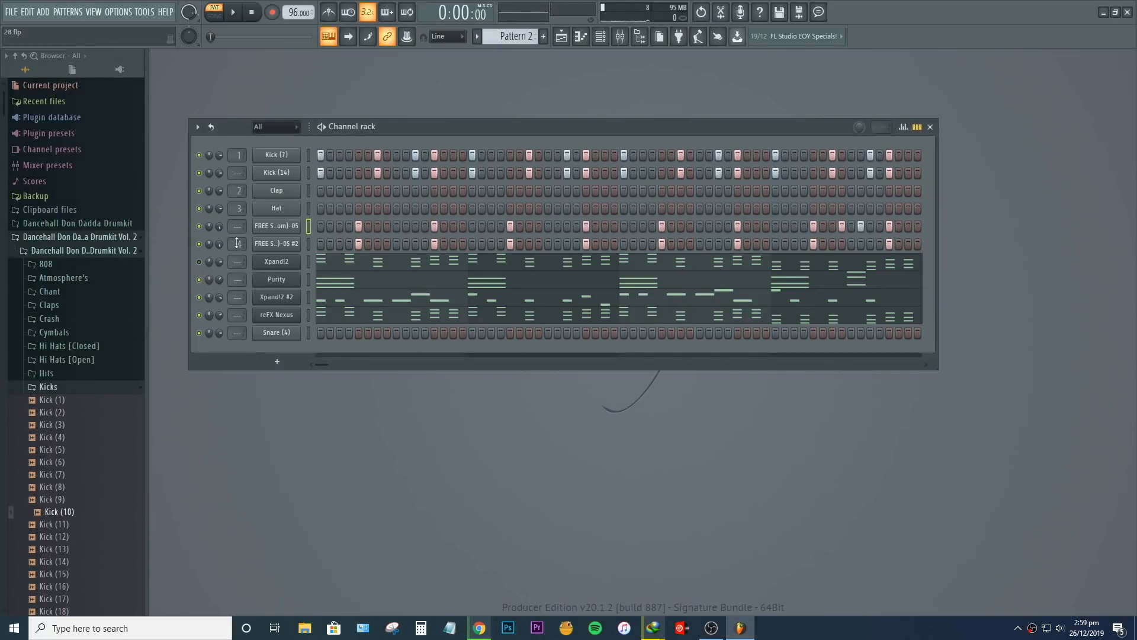
Play the pattern and unmute the Purity, reFX Nexus and Xpand!2 channels
{"action": "left_click", "coordinate": [235, 12]}
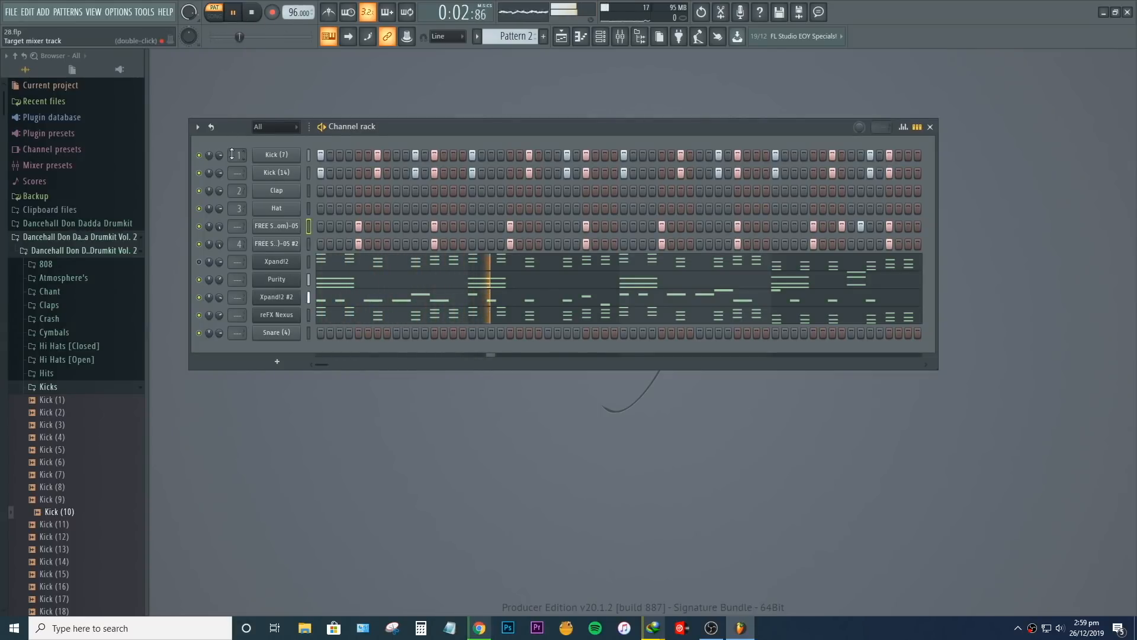
{"action": "left_click", "coordinate": [1060, 628]}
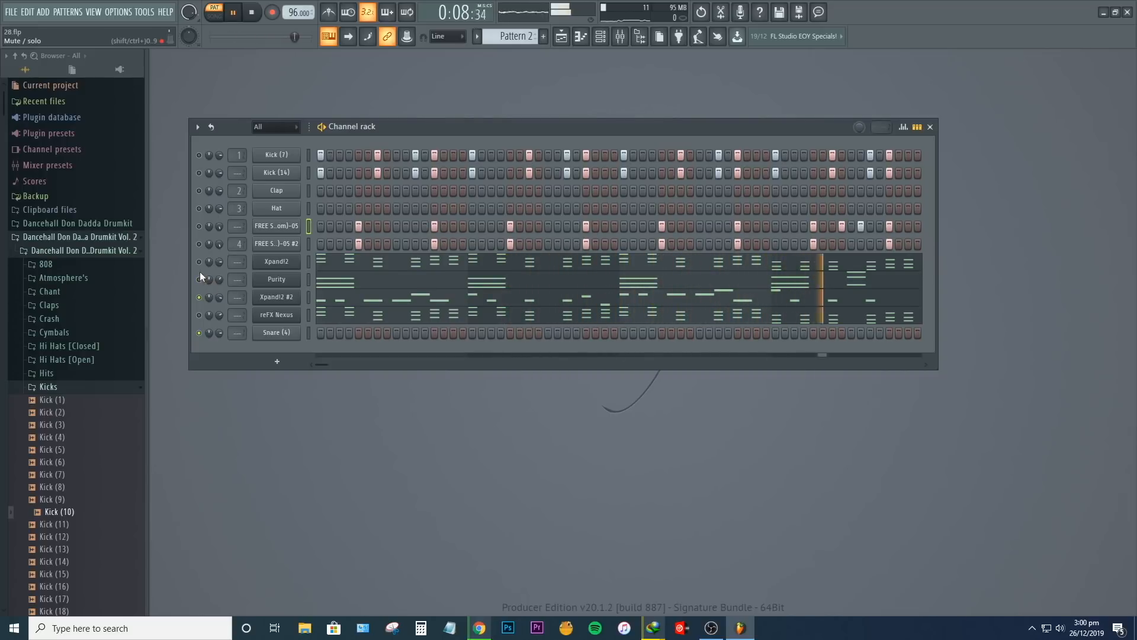
{"action": "left_click", "coordinate": [199, 262]}
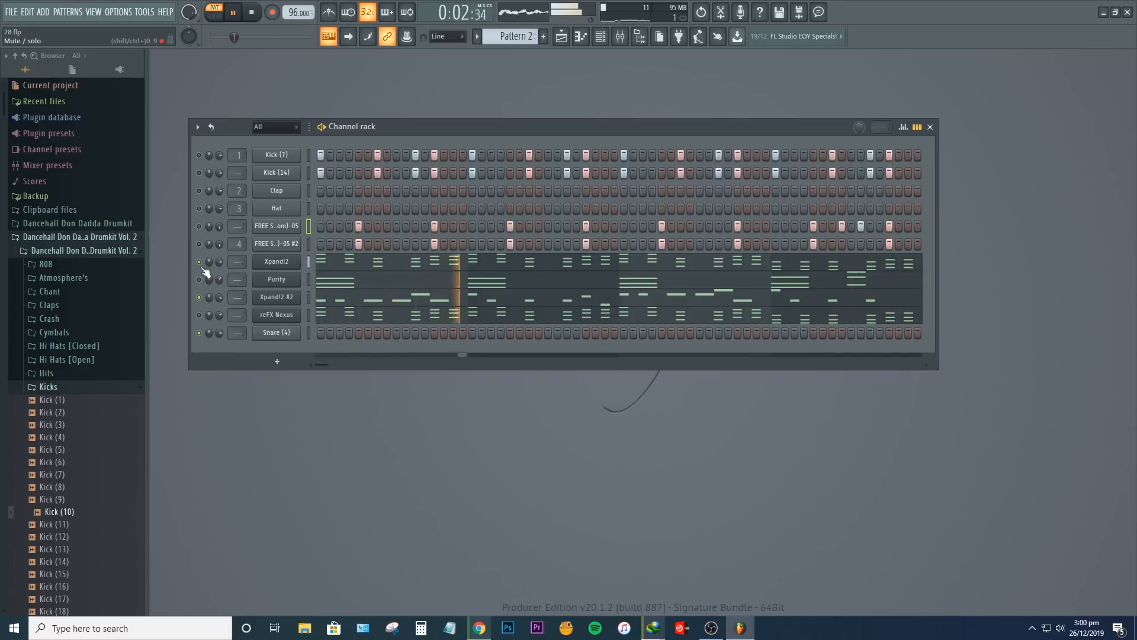
{"action": "left_click", "coordinate": [200, 264]}
{"action": "left_click", "coordinate": [200, 280]}
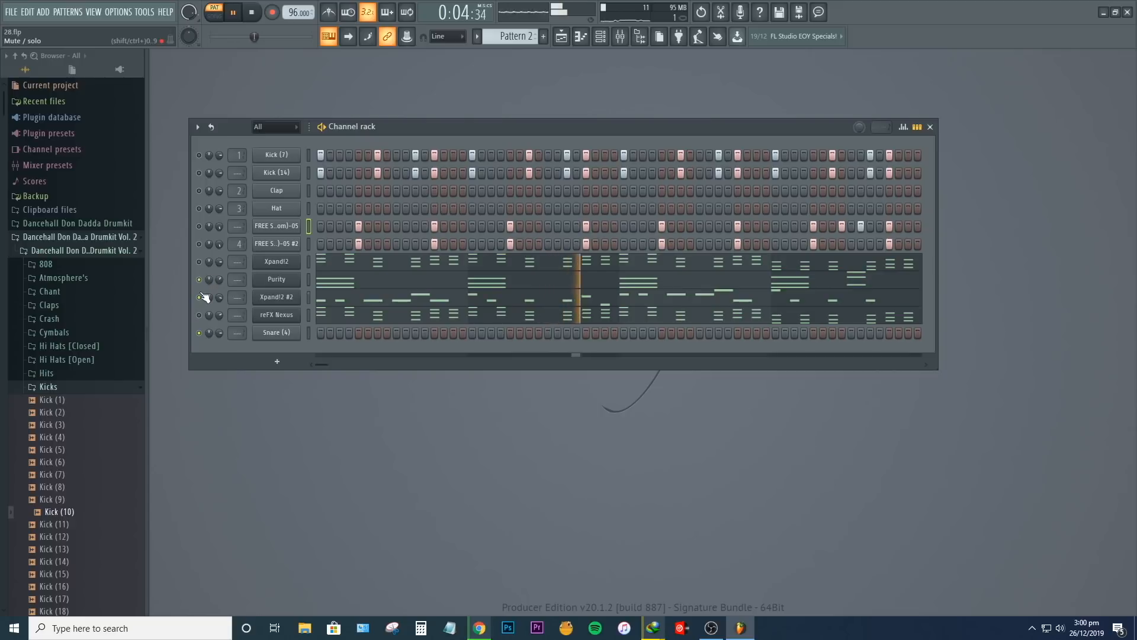
{"action": "left_click", "coordinate": [201, 315]}
{"action": "left_click", "coordinate": [202, 262]}
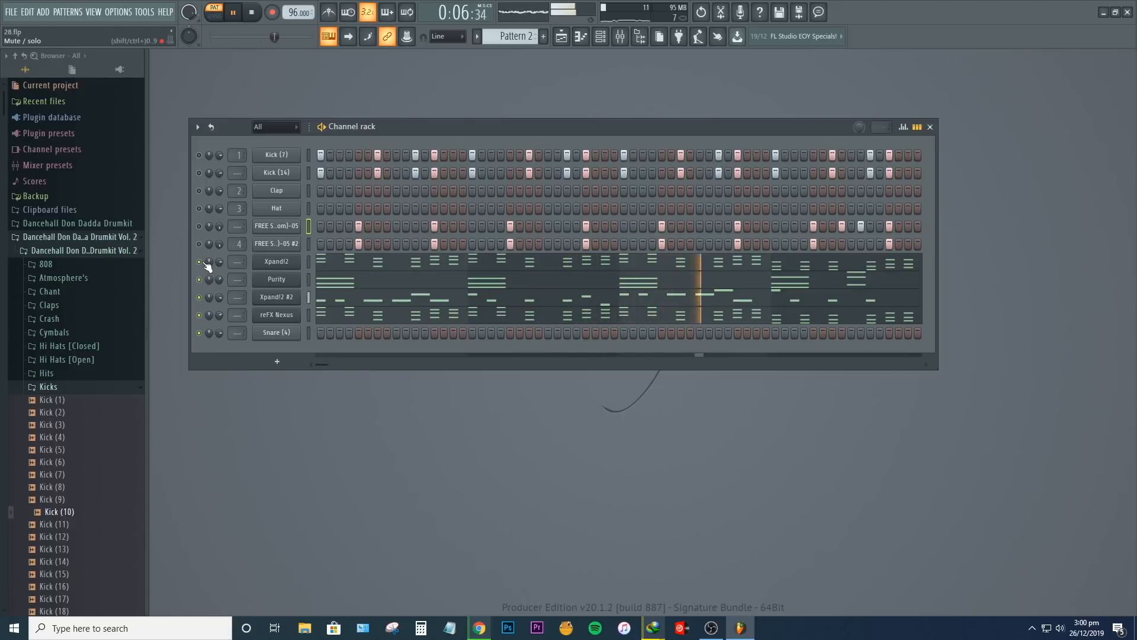
Unmute the channel on mixer track 4 and both kick channels, and adjust the Xpand!2 channel's volume
{"action": "left_click", "coordinate": [201, 246]}
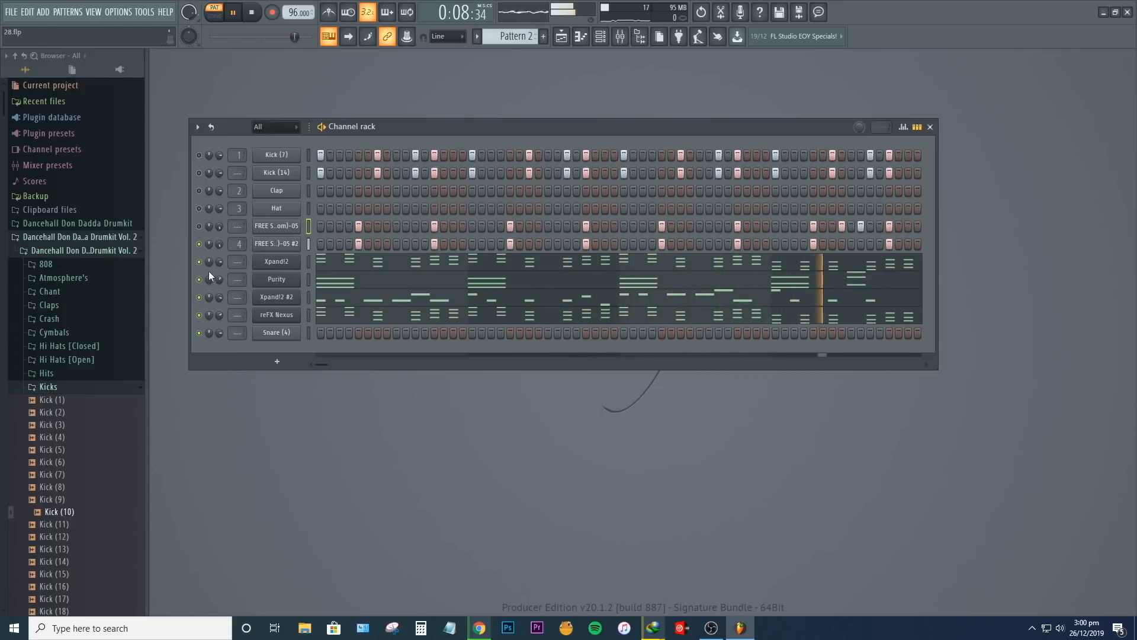
{"action": "left_click_drag", "start_coordinate": [219, 262], "coordinate": [219, 272]}
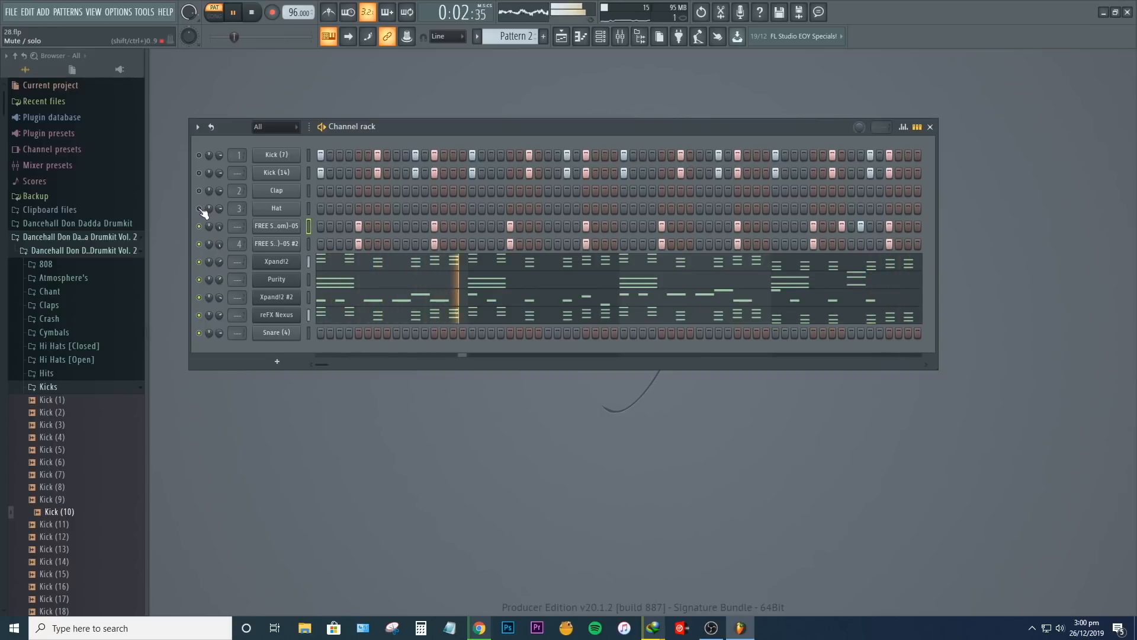
{"action": "left_click", "coordinate": [199, 173]}
{"action": "left_click", "coordinate": [200, 156]}
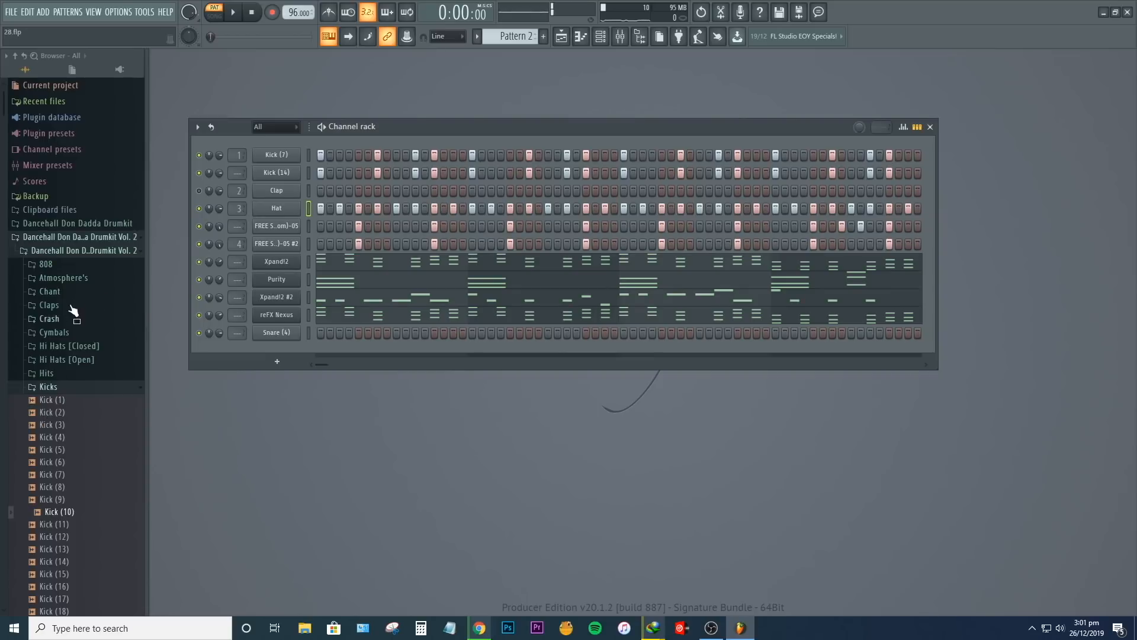
Replace the Hat channel's sample with Hi Hat [Closed] (2), play the pattern and set the channel's volume to 87%
{"action": "left_click", "coordinate": [74, 346]}
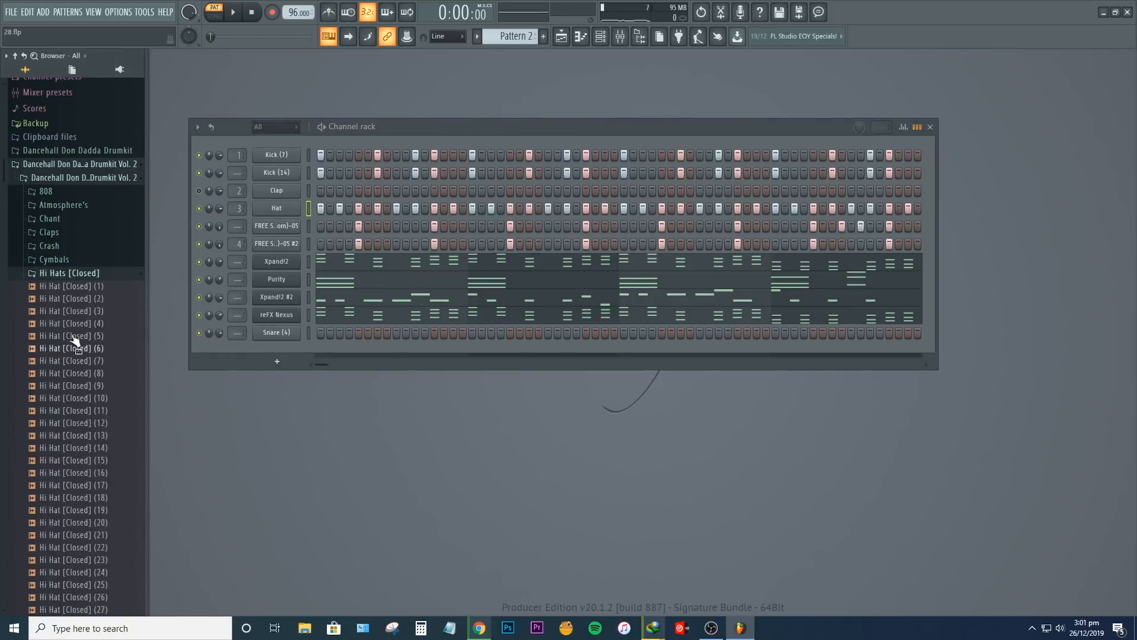
{"action": "left_click", "coordinate": [81, 289]}
{"action": "left_click", "coordinate": [83, 299]}
{"action": "left_click_drag", "start_coordinate": [159, 275], "coordinate": [276, 212]}
{"action": "key", "text": "space"}
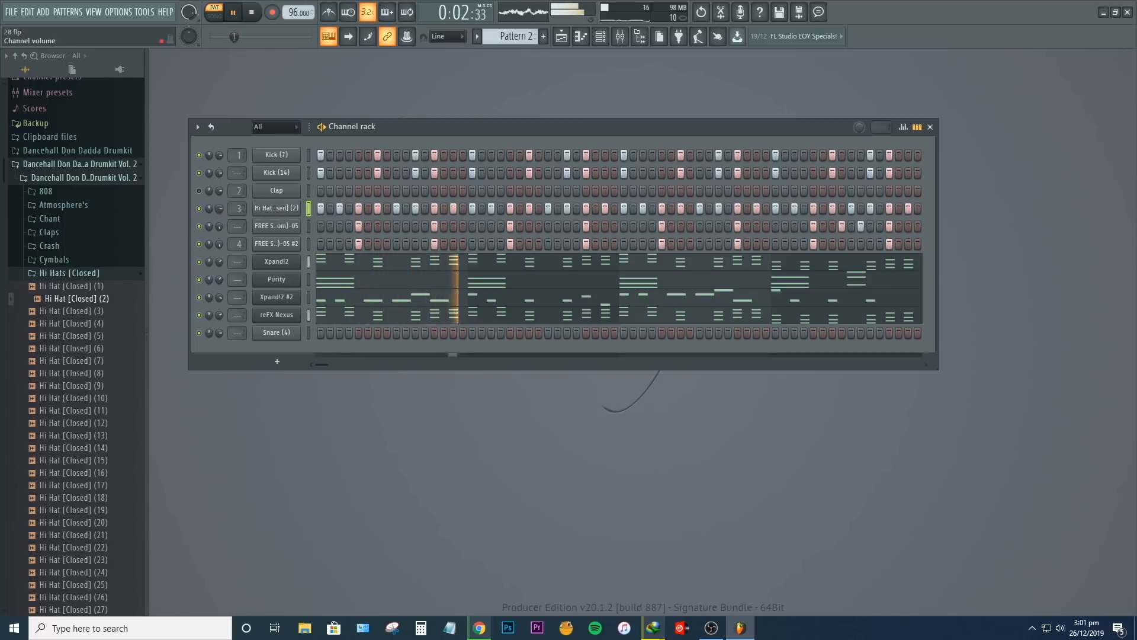
{"action": "left_click_drag", "start_coordinate": [219, 209], "coordinate": [219, 201]}
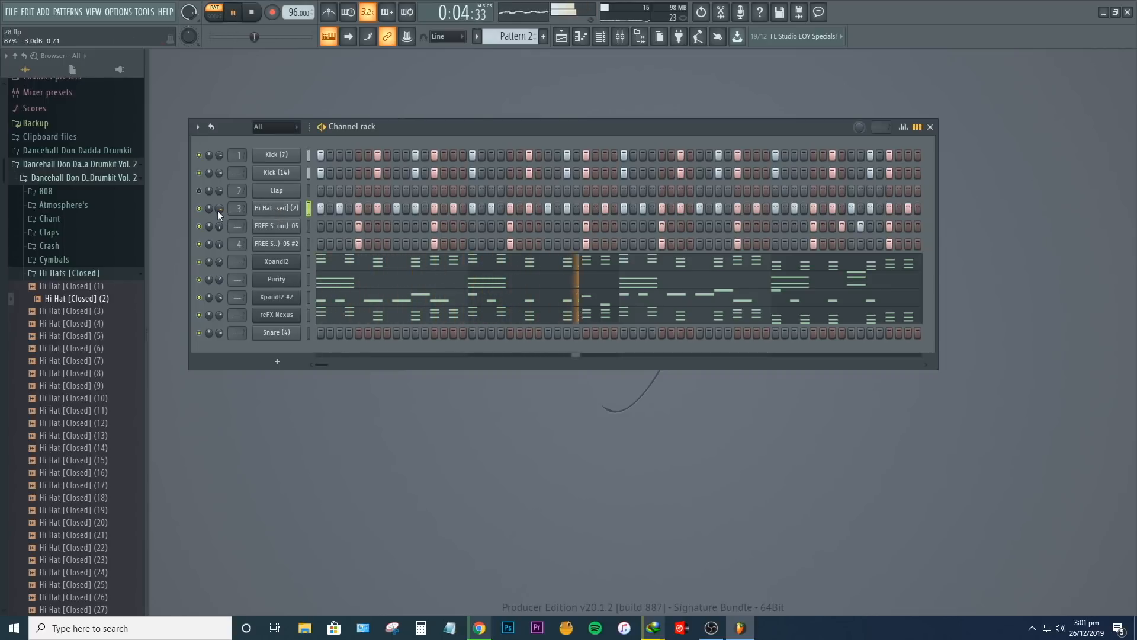
Fill the hi-hat channel at every 4 steps and adjust its volume
{"action": "right_click", "coordinate": [260, 211]}
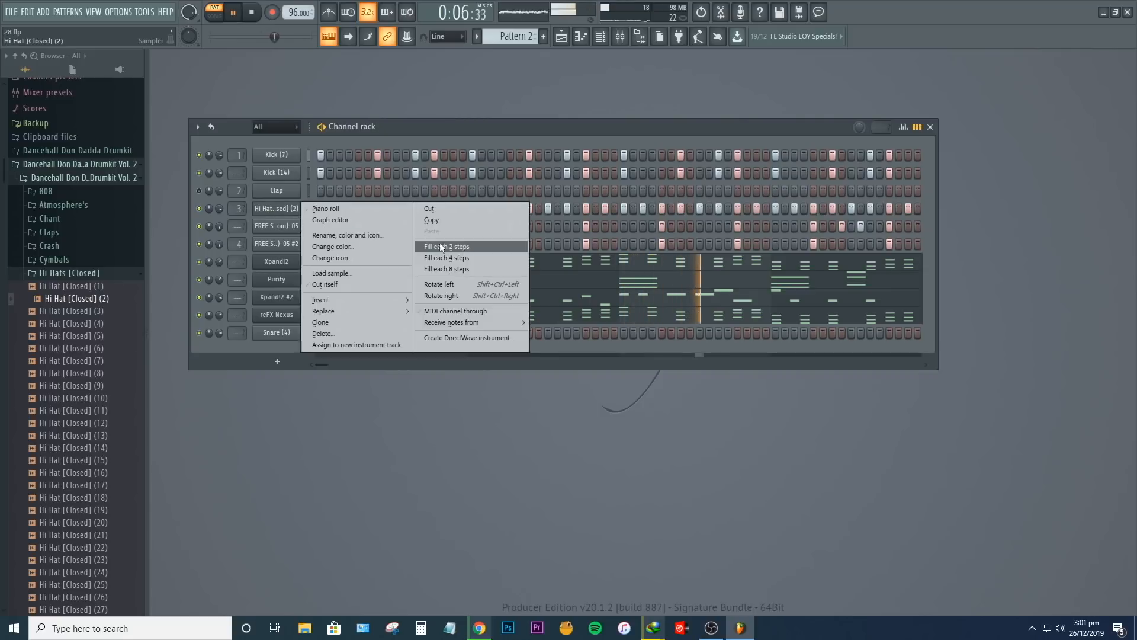
{"action": "left_click", "coordinate": [481, 258]}
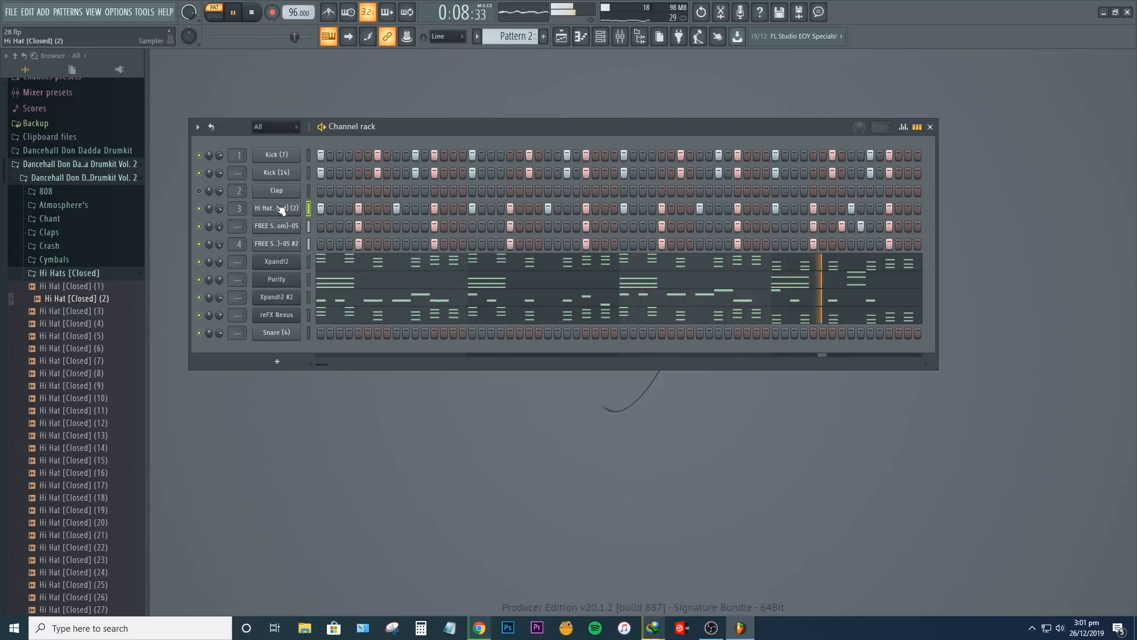
{"action": "left_click_drag", "start_coordinate": [219, 210], "coordinate": [220, 201]}
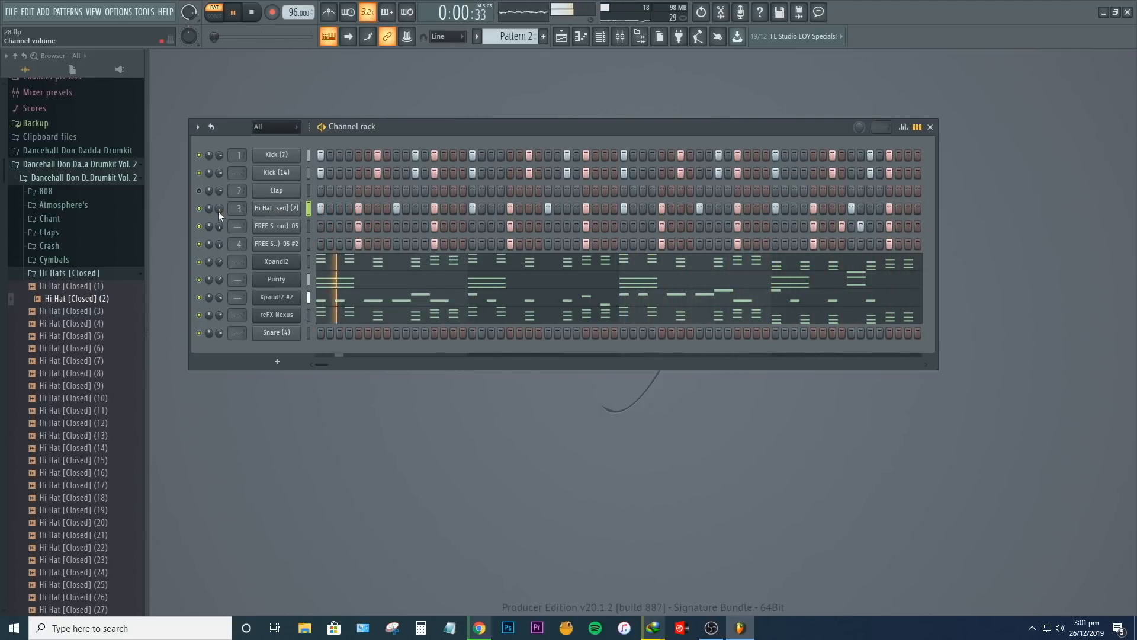
Preview Hi Hat [Closed] (7) and load it into the hi-hat channel in place of the current sample
{"action": "left_click", "coordinate": [57, 335]}
{"action": "left_click", "coordinate": [81, 360]}
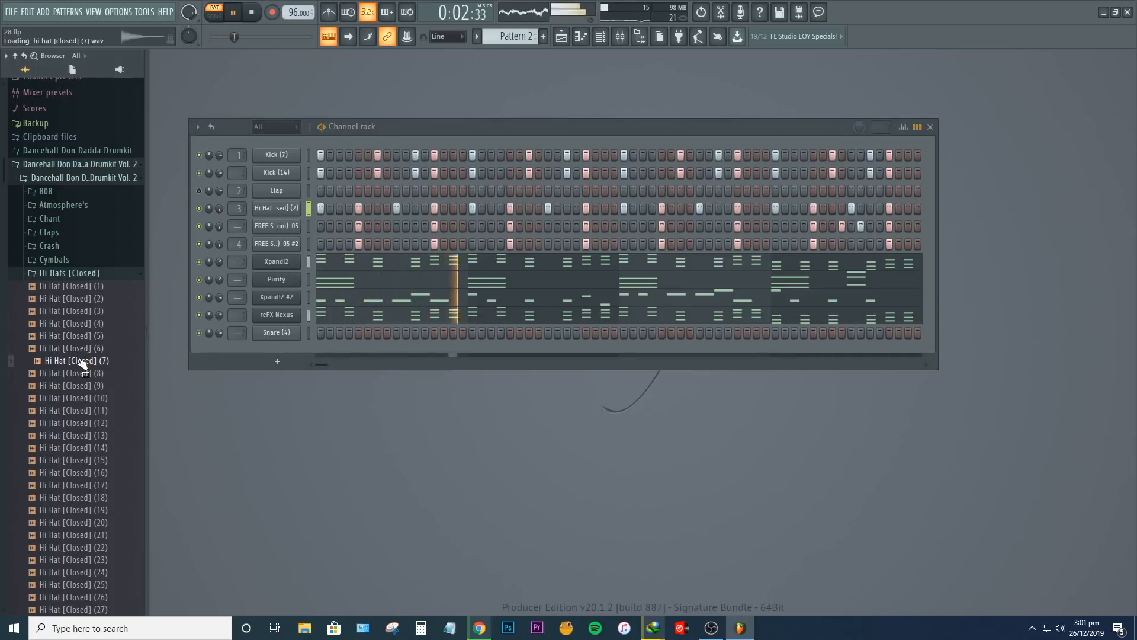
{"action": "left_click_drag", "start_coordinate": [79, 360], "coordinate": [274, 208]}
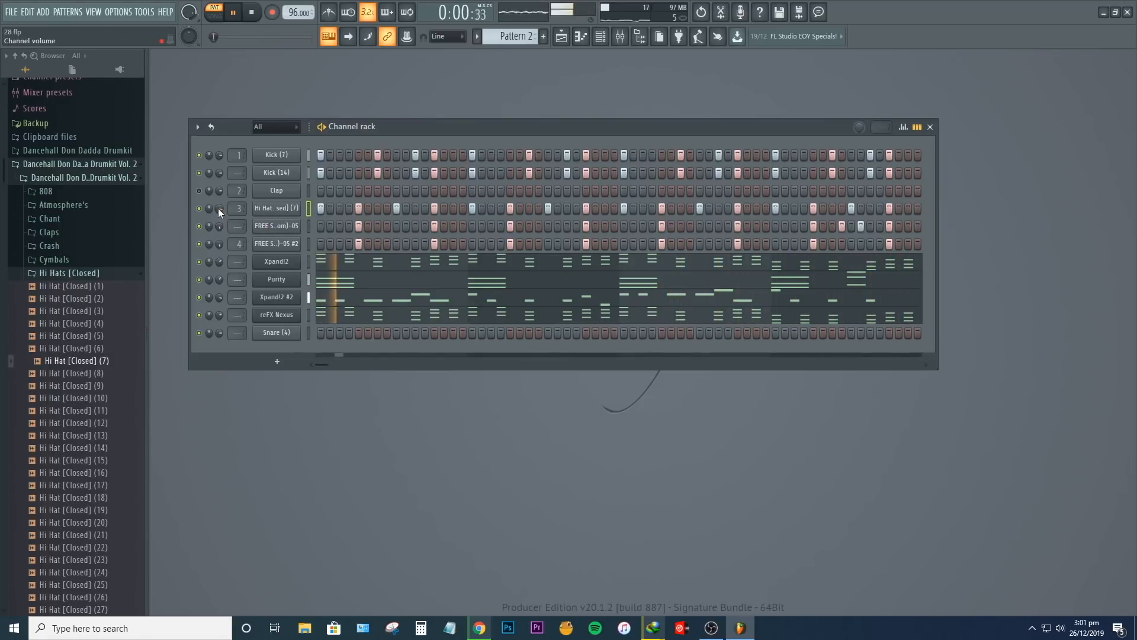
Fill the hi-hat channel at every 2 steps and lower its volume
{"action": "right_click", "coordinate": [264, 204]}
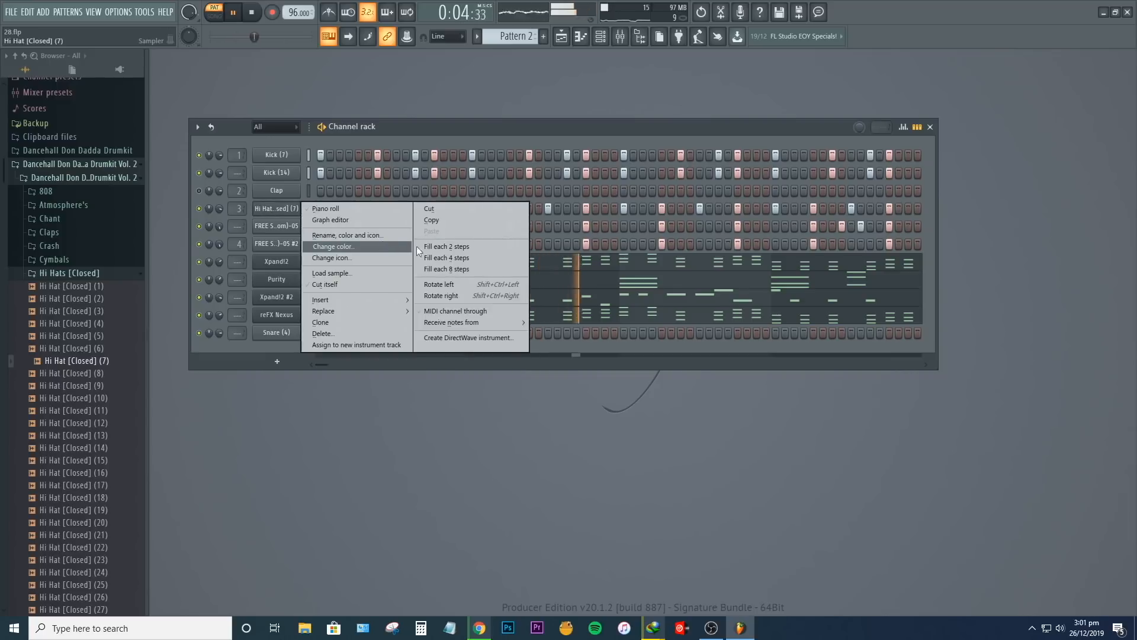
{"action": "left_click", "coordinate": [438, 246]}
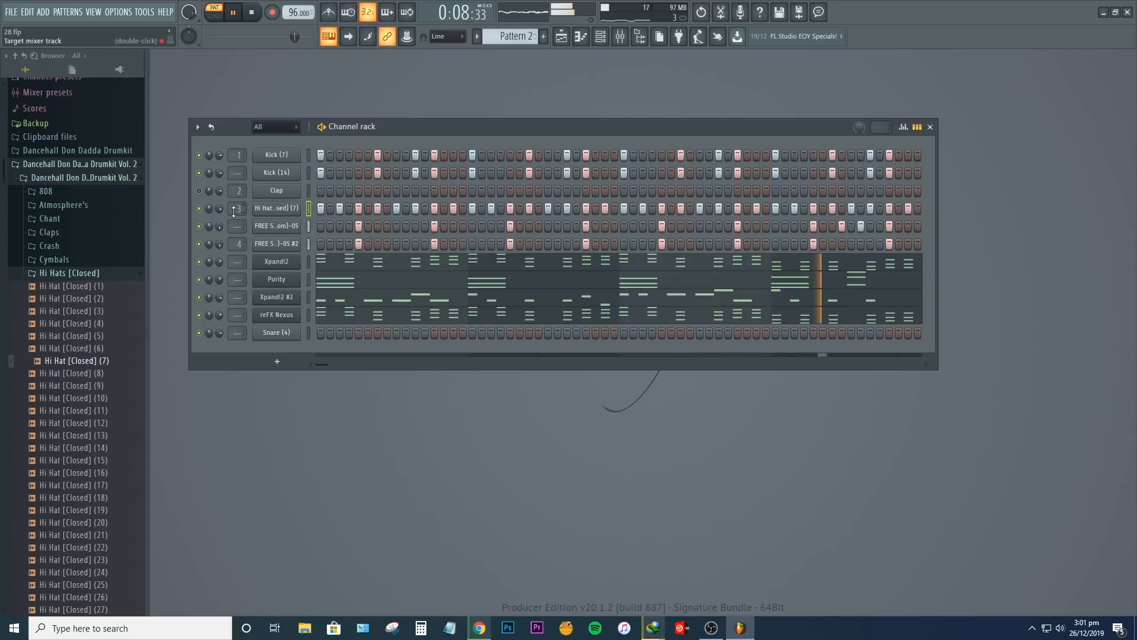
{"action": "left_click_drag", "start_coordinate": [219, 209], "coordinate": [219, 219]}
Preview the 808 (2) and 808 (3) samples and add 808 (3) as a new channel below Snare (4)
{"action": "left_click", "coordinate": [56, 289]}
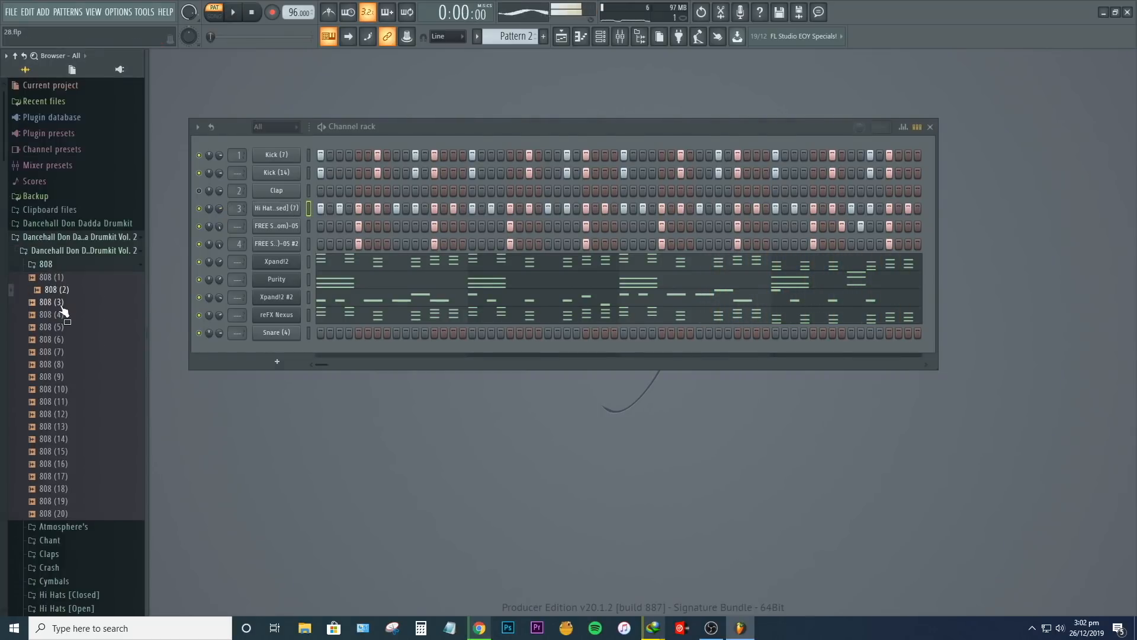
{"action": "left_click", "coordinate": [56, 302]}
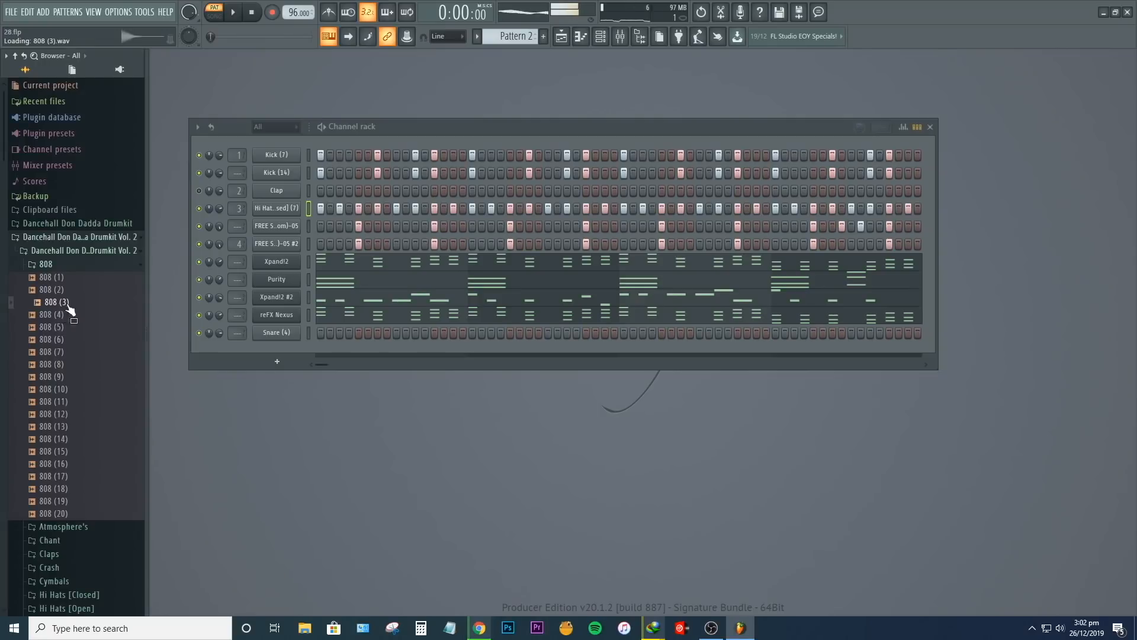
{"action": "left_click_drag", "start_coordinate": [70, 310], "coordinate": [267, 350]}
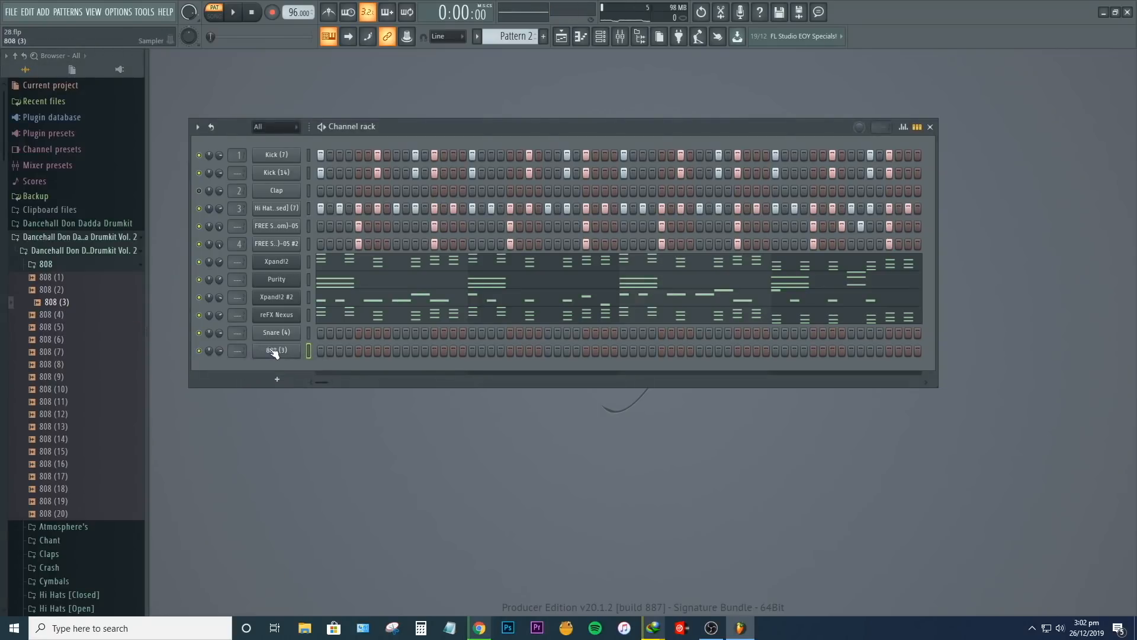
Check the 808 (3) channel's sampler settings and enable Cut itself for the channel
{"action": "left_click", "coordinate": [276, 350]}
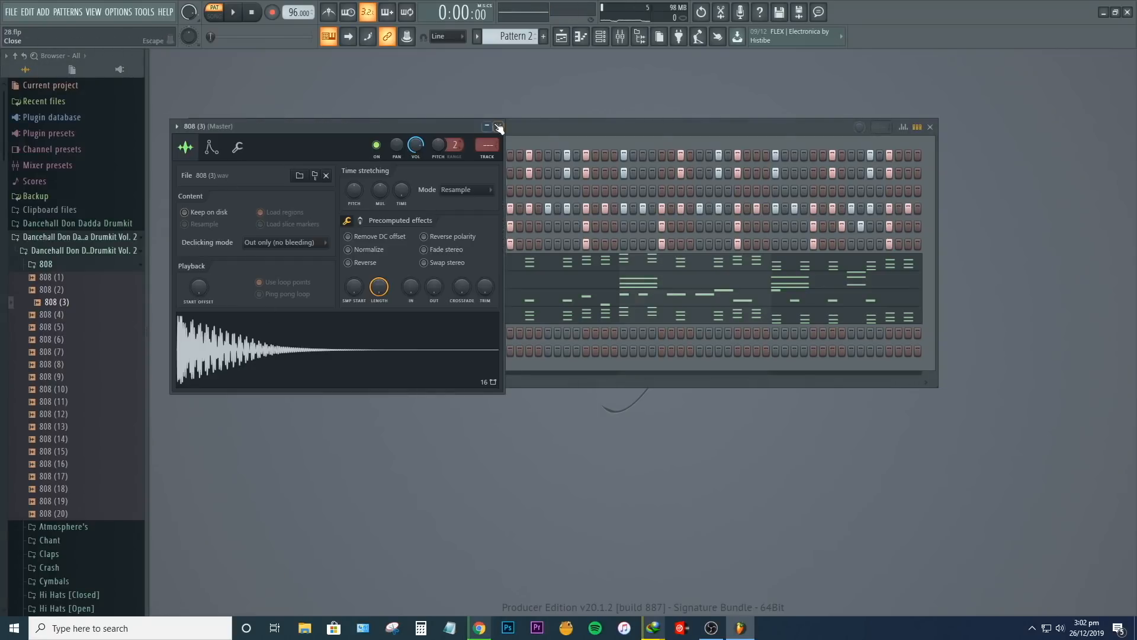
{"action": "left_click", "coordinate": [499, 127]}
{"action": "right_click", "coordinate": [284, 352]}
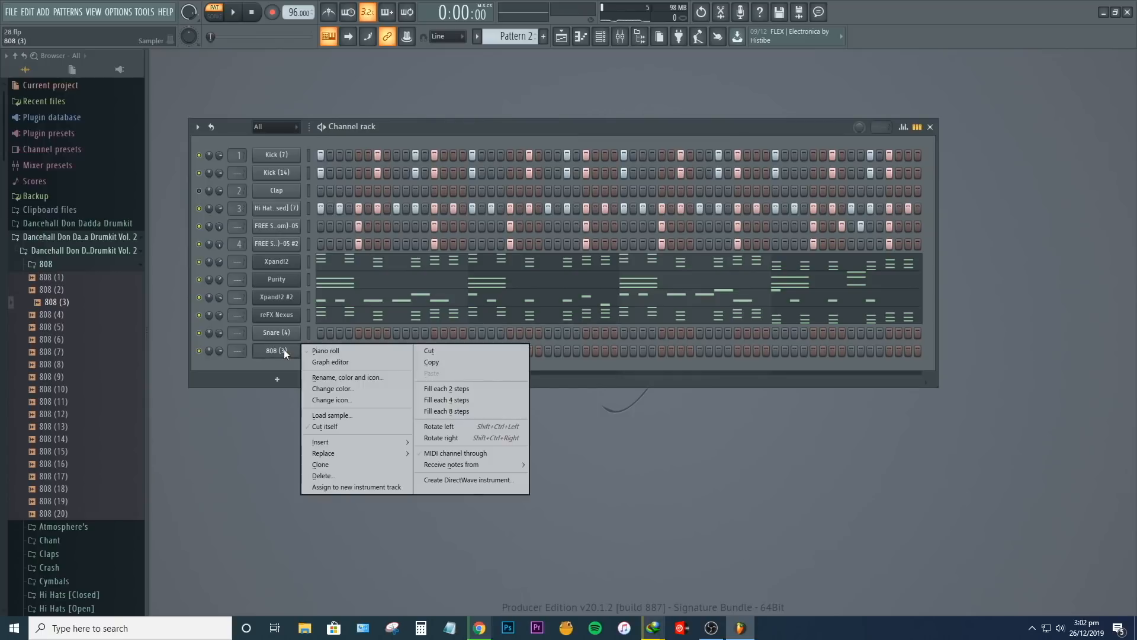
{"action": "left_click", "coordinate": [341, 427]}
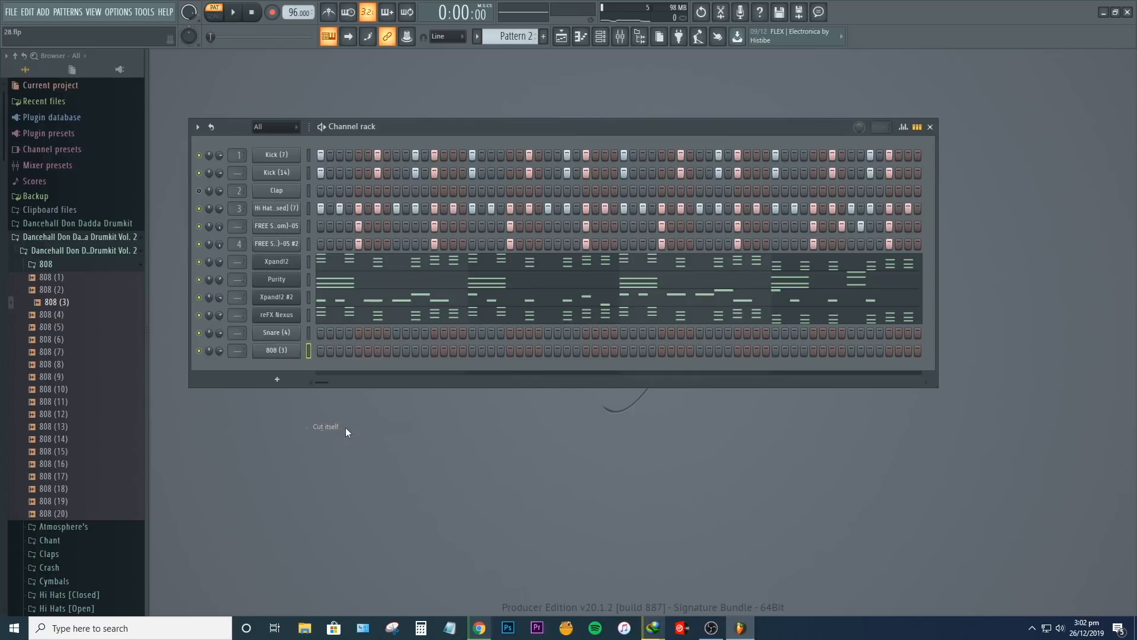
Copy the reFX Nexus notes into the 808 (3) channel and open that channel in the piano roll
{"action": "right_click", "coordinate": [275, 320]}
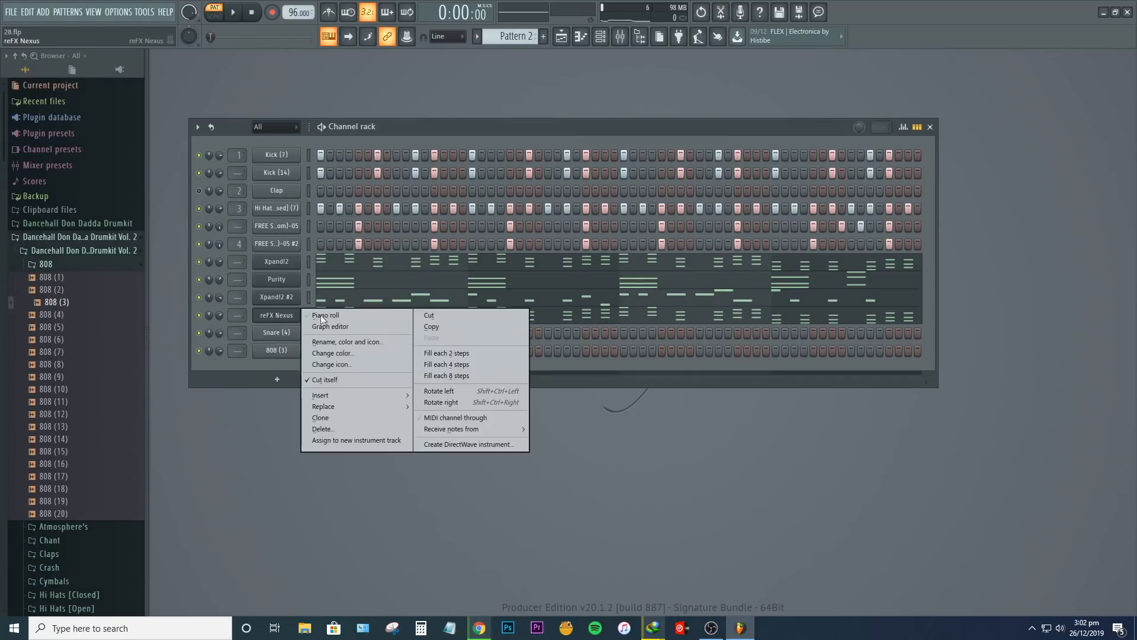
{"action": "left_click", "coordinate": [445, 328]}
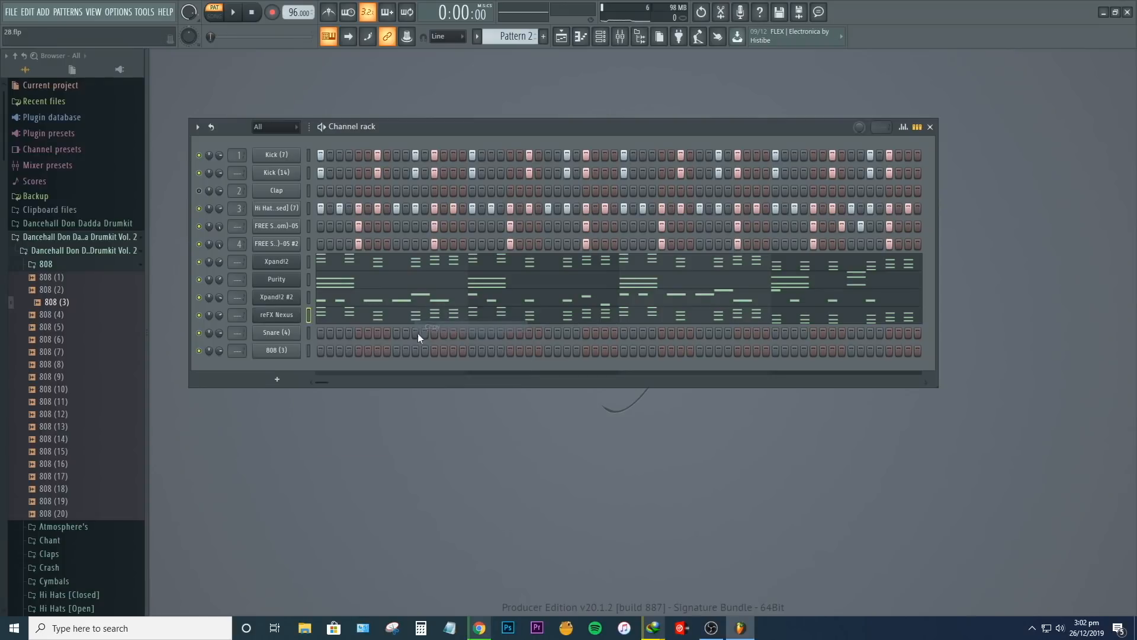
{"action": "right_click", "coordinate": [271, 353]}
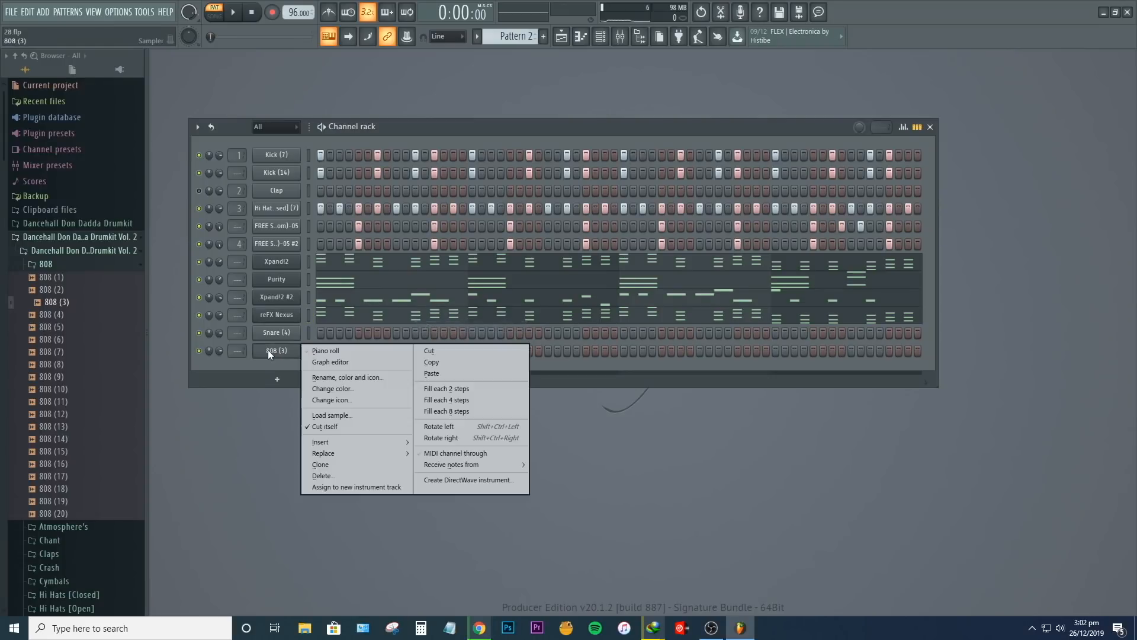
{"action": "left_click", "coordinate": [446, 371]}
{"action": "left_click", "coordinate": [357, 355]}
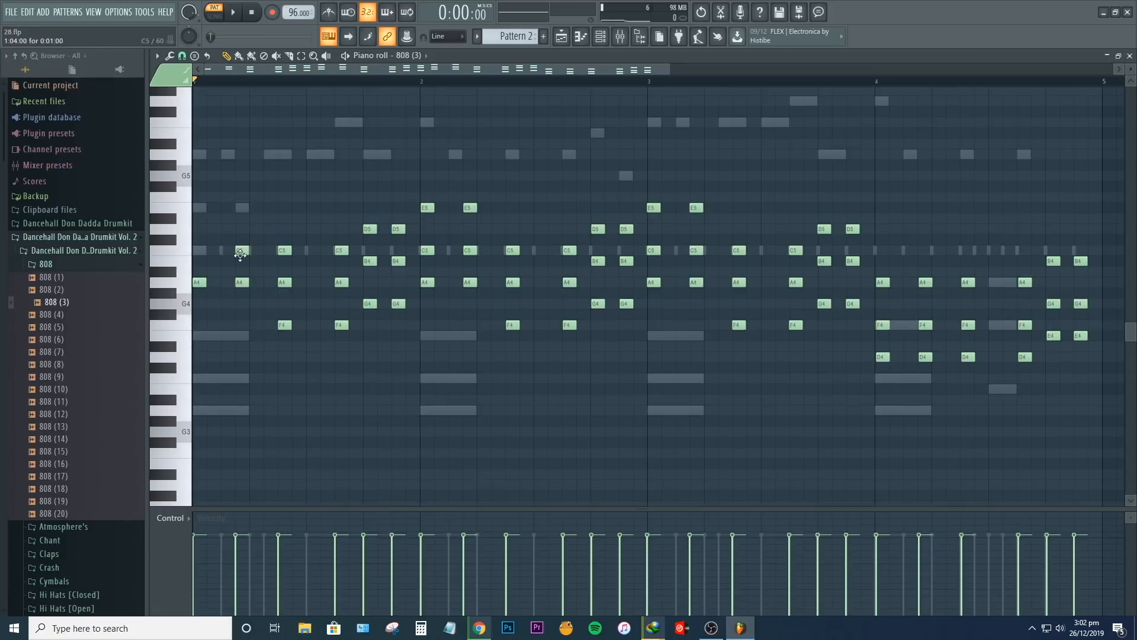
Play the pattern to hear the 808 (3) notes in the piano roll
{"action": "key", "text": "super+s"}
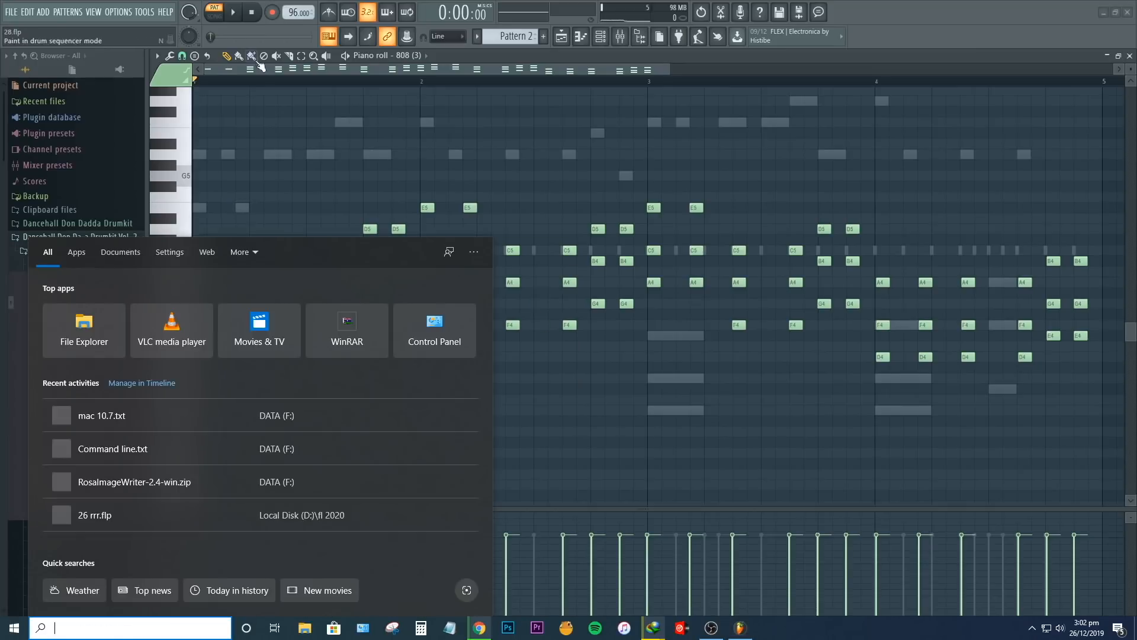
{"action": "left_click", "coordinate": [998, 23]}
{"action": "key", "text": "space"}
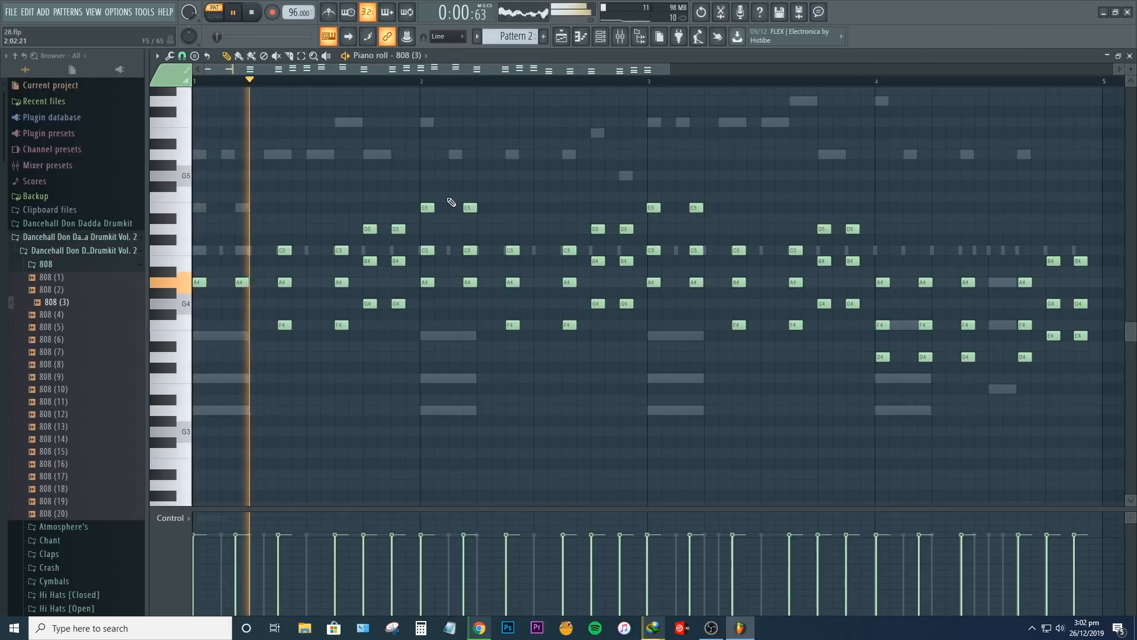
Play back the pattern to check how the 808 bass notes sound
{"action": "key", "text": "space"}
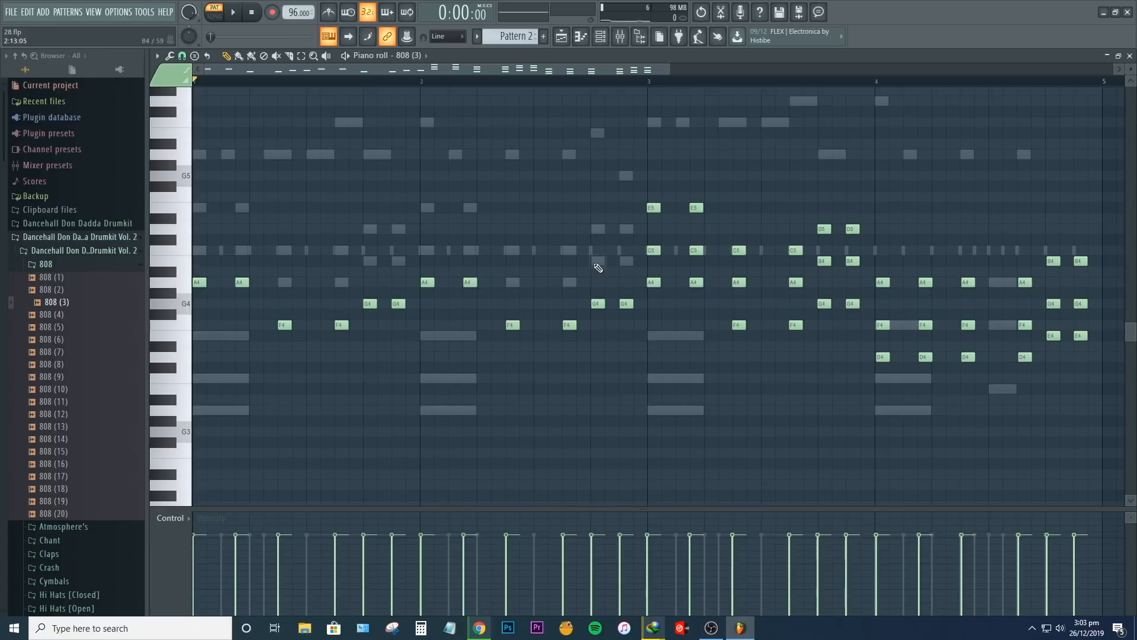
{"action": "key", "text": "space"}
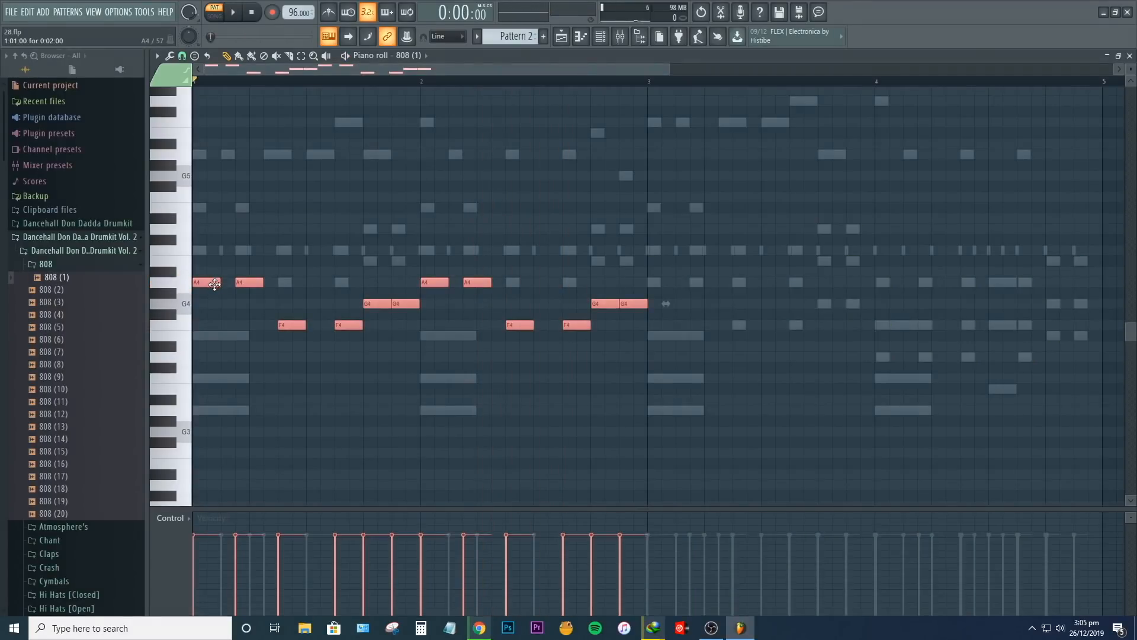
{"action": "key", "text": "space"}
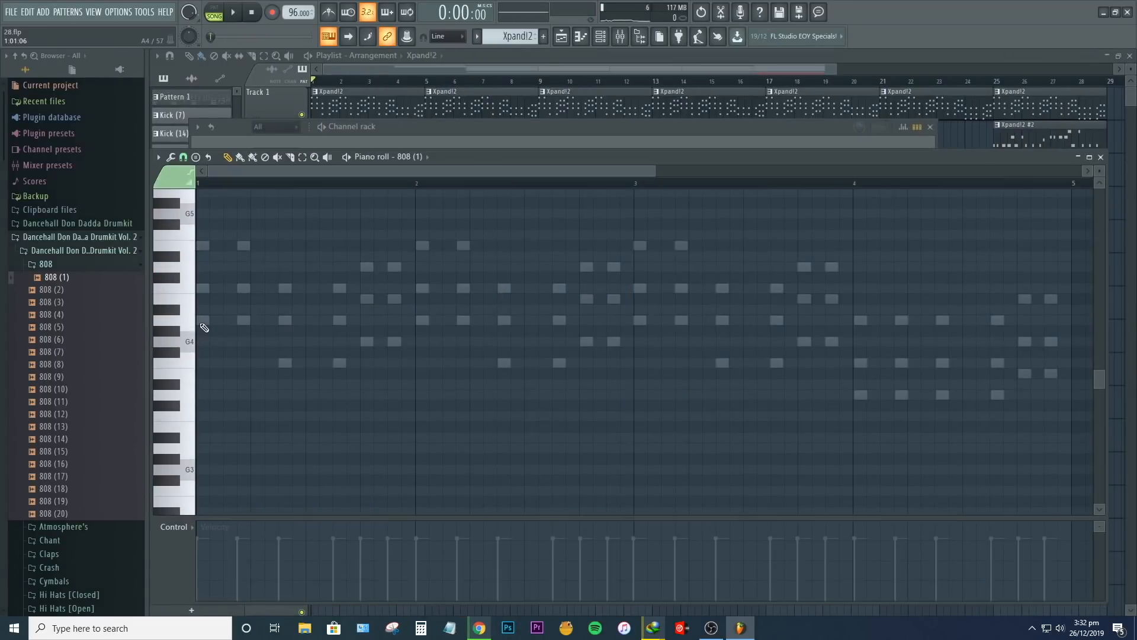
Draw the 808 (1) bass notes A4, F4 and G4 across bar 1 and a three-beat-step A4 opening bar 2, following the chord roots
{"action": "left_click", "coordinate": [203, 320]}
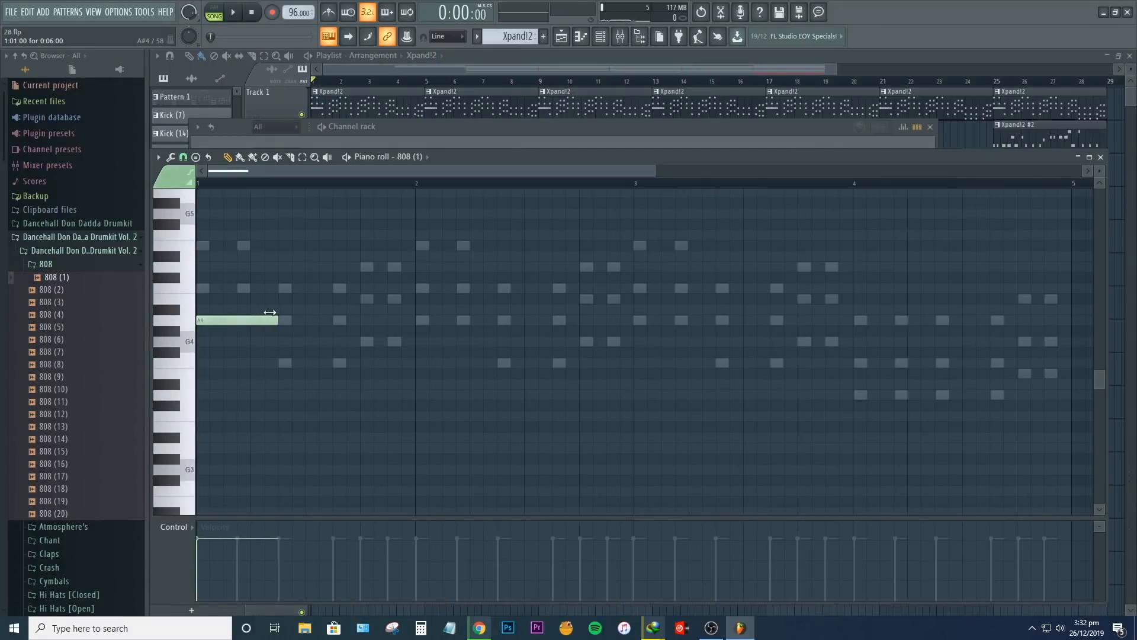
{"action": "left_click", "coordinate": [283, 364]}
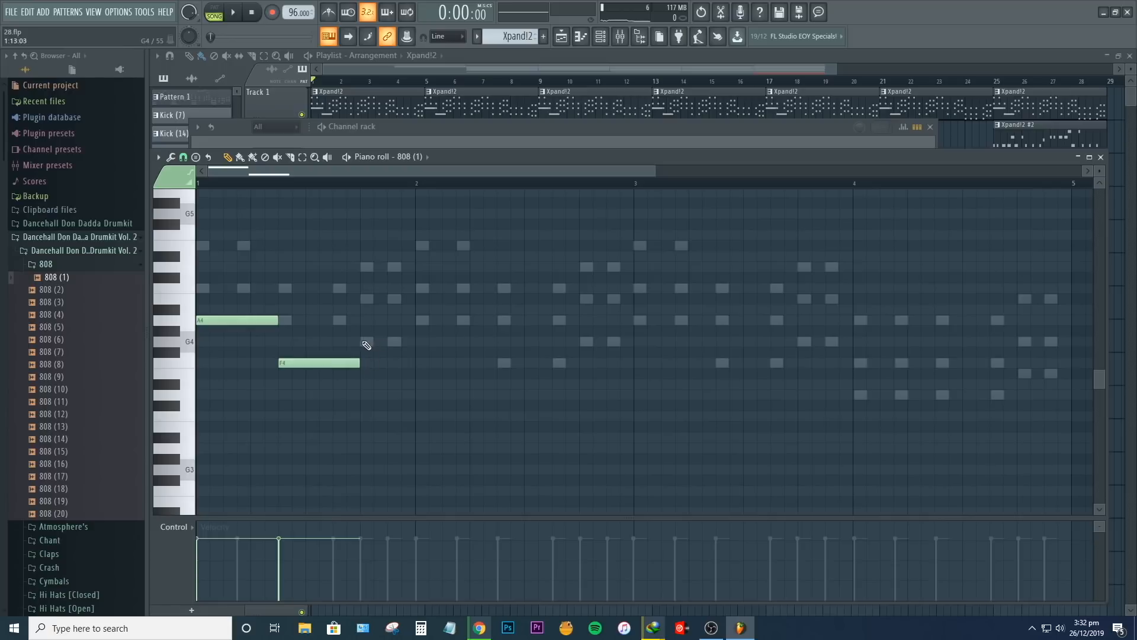
{"action": "left_click", "coordinate": [364, 344]}
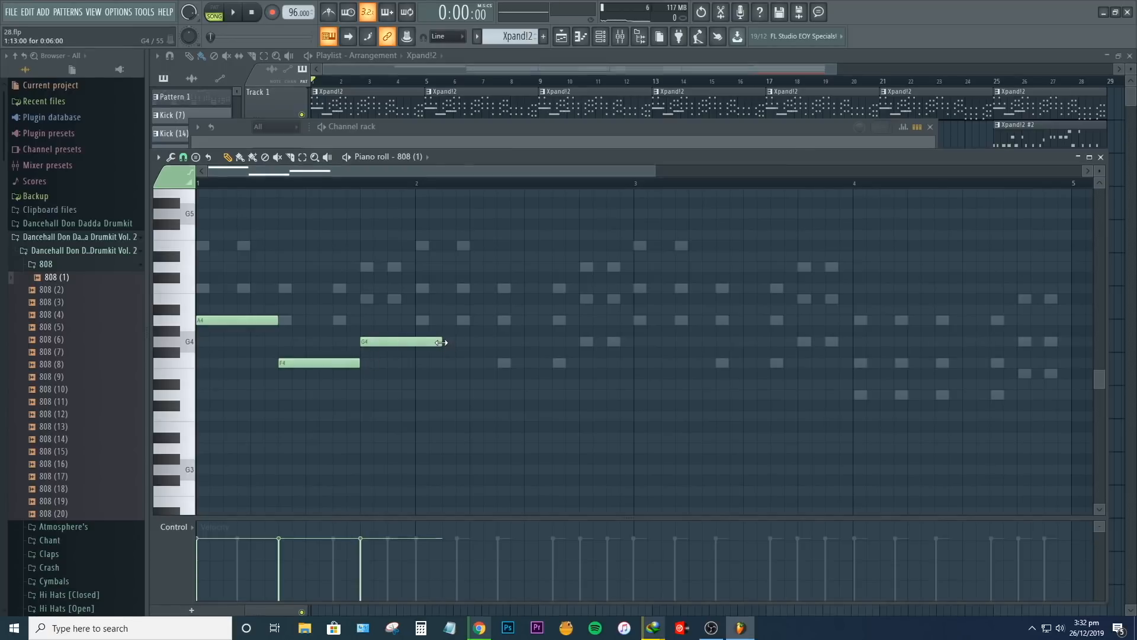
{"action": "left_click_drag", "start_coordinate": [441, 342], "coordinate": [417, 346]}
{"action": "left_click", "coordinate": [422, 319]}
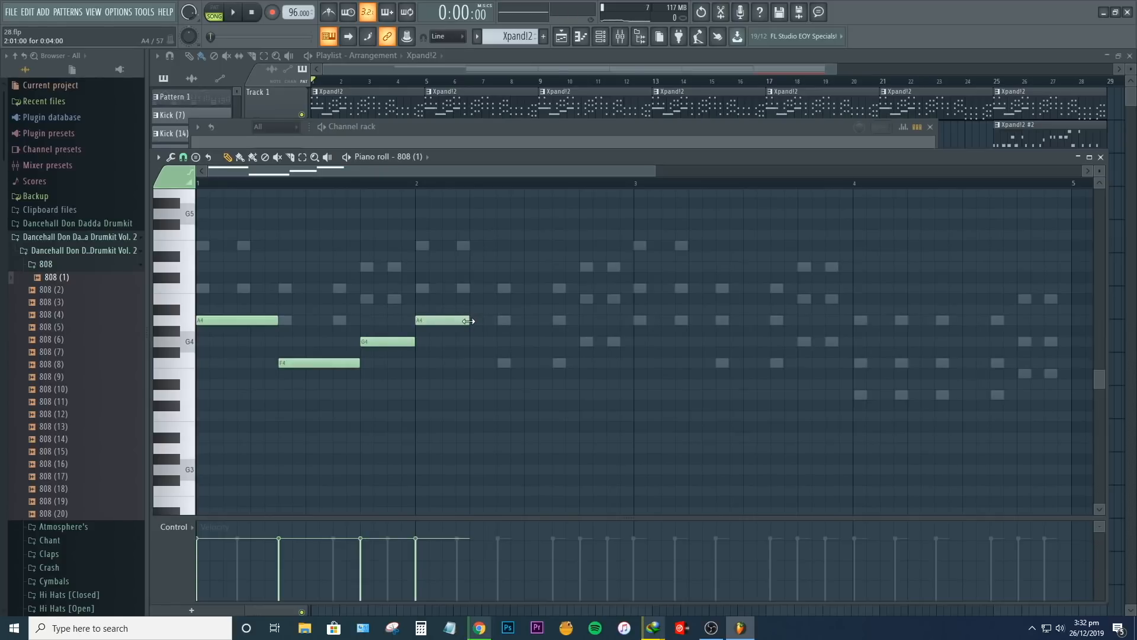
{"action": "left_click_drag", "start_coordinate": [536, 321], "coordinate": [574, 309]}
{"action": "left_click", "coordinate": [503, 353]}
{"action": "left_click_drag", "start_coordinate": [506, 349], "coordinate": [507, 359]}
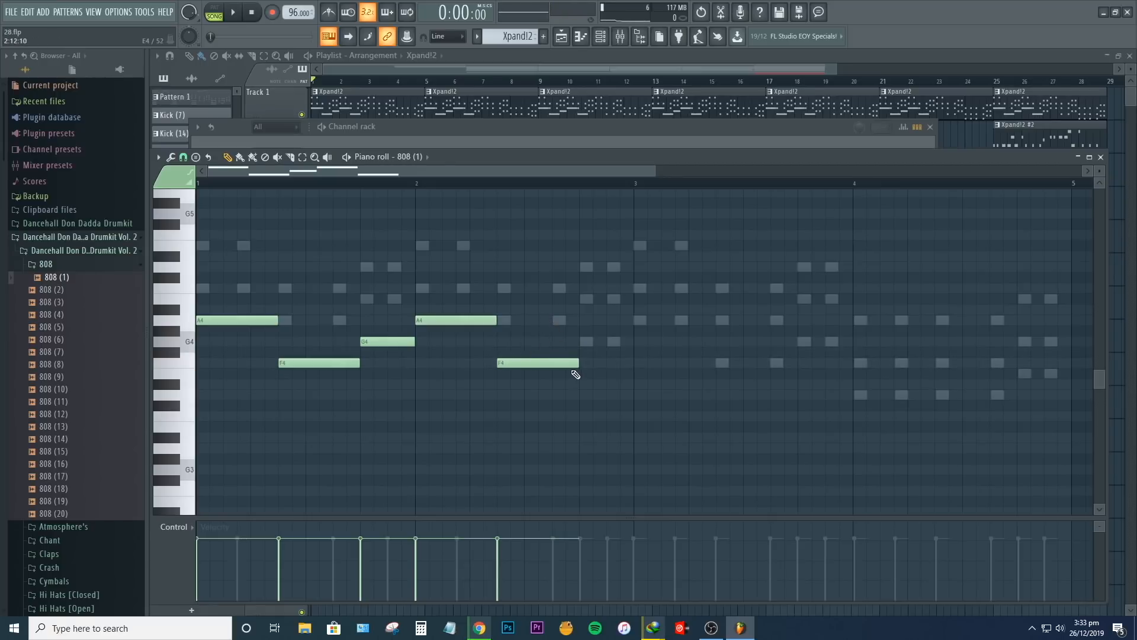
{"action": "left_click_drag", "start_coordinate": [529, 370], "coordinate": [474, 373]}
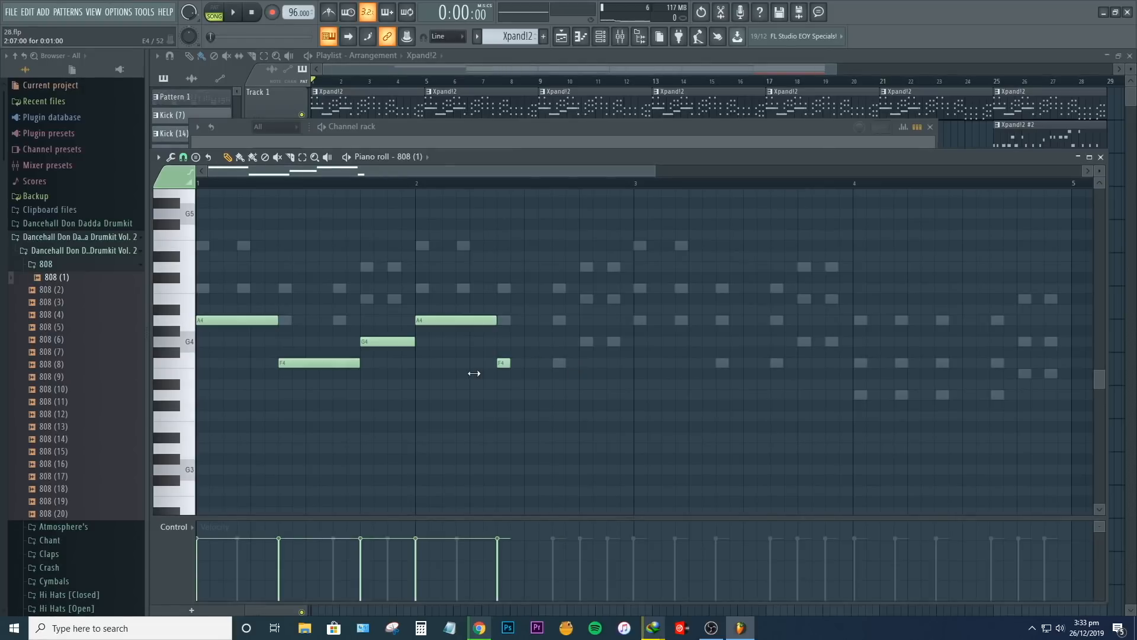
{"action": "right_click", "coordinate": [504, 362]}
{"action": "left_click_drag", "start_coordinate": [497, 321], "coordinate": [537, 318]}
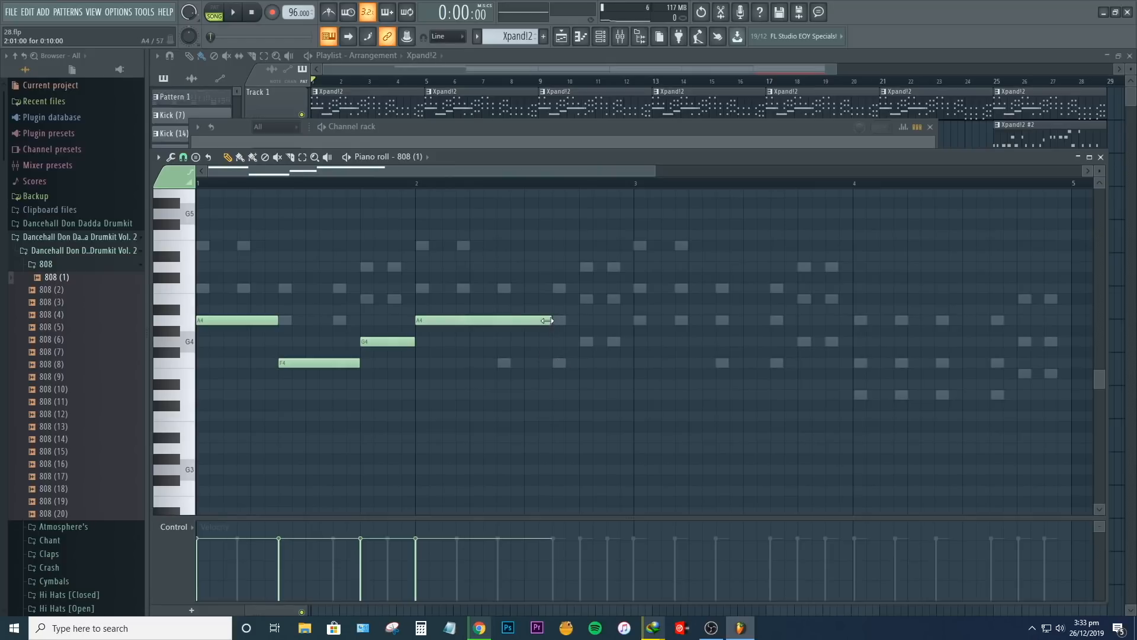
{"action": "left_click_drag", "start_coordinate": [548, 320], "coordinate": [506, 328]}
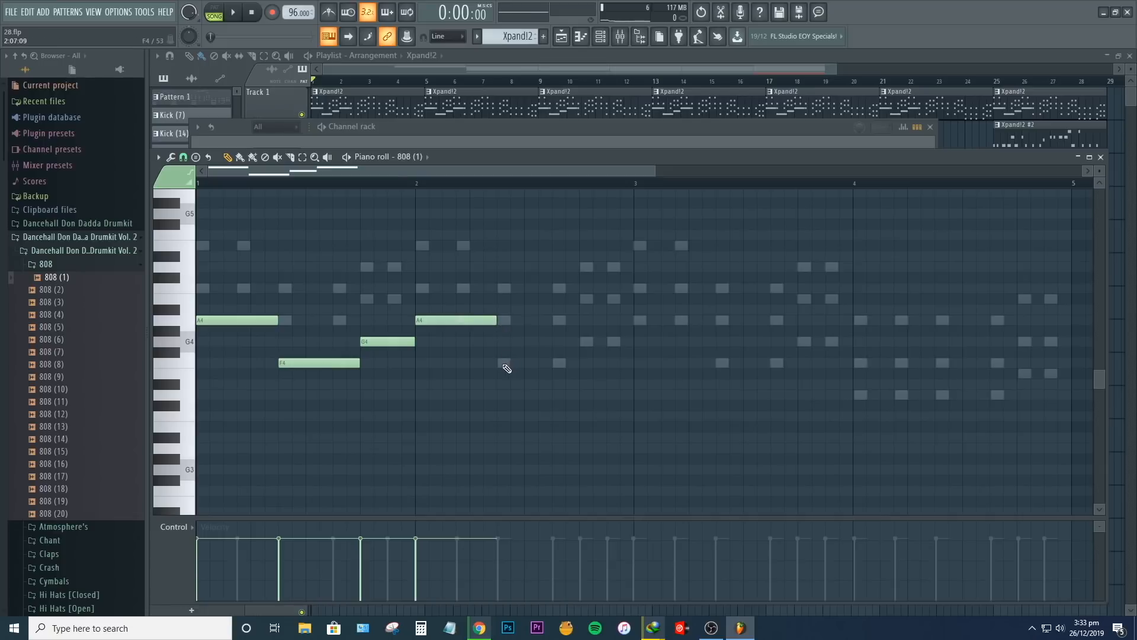
Complete bar 2 with F4 and G4 bass notes and draw A4 and F4 in bar 3, each ending where the next note begins
{"action": "left_click", "coordinate": [504, 364]}
{"action": "left_click", "coordinate": [583, 342]}
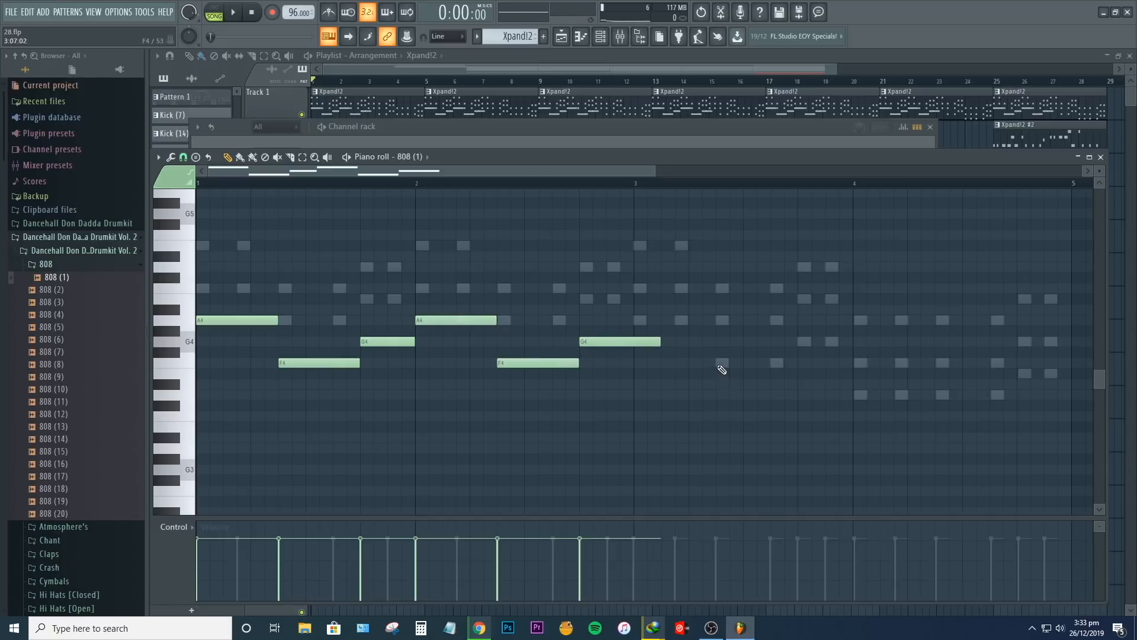
{"action": "left_click", "coordinate": [720, 364]}
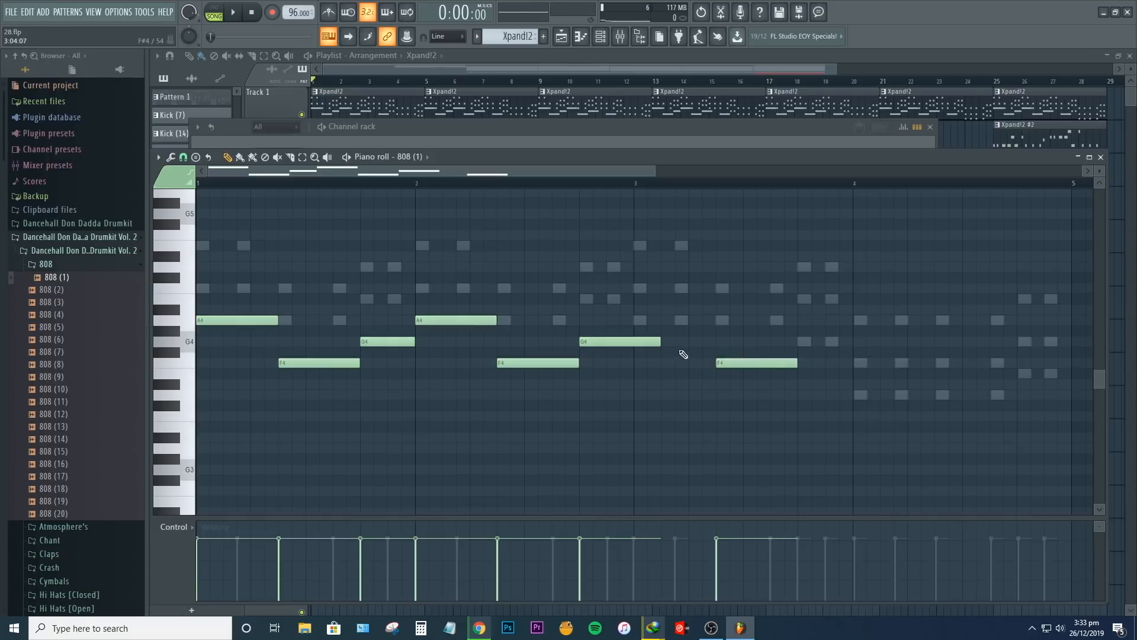
{"action": "left_click_drag", "start_coordinate": [658, 342], "coordinate": [685, 336]}
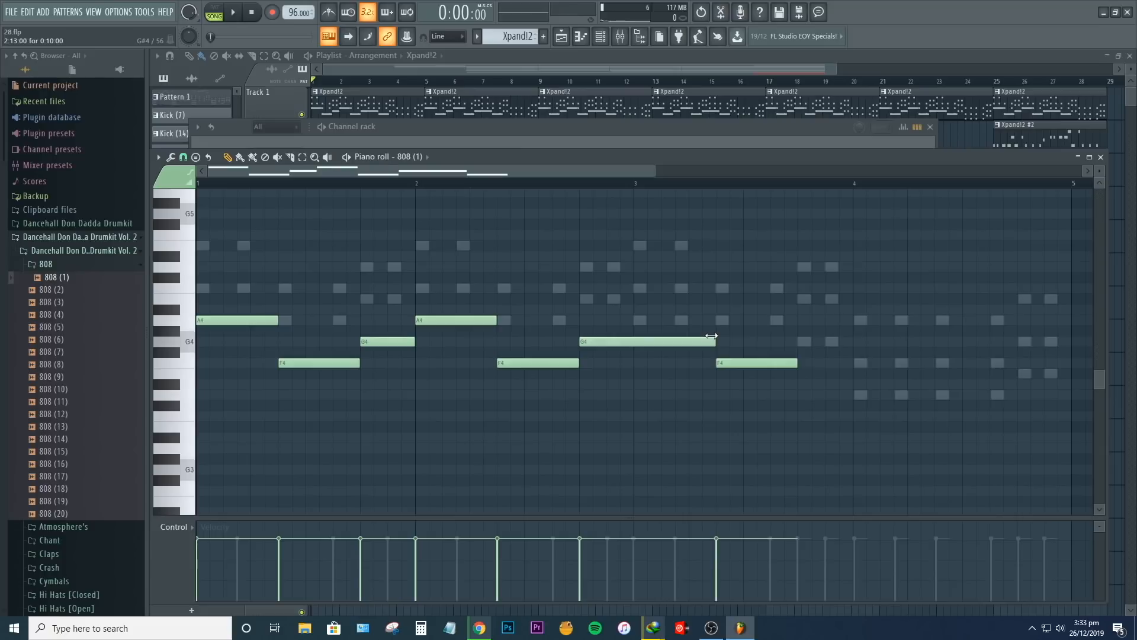
{"action": "left_click_drag", "start_coordinate": [703, 336], "coordinate": [642, 345]}
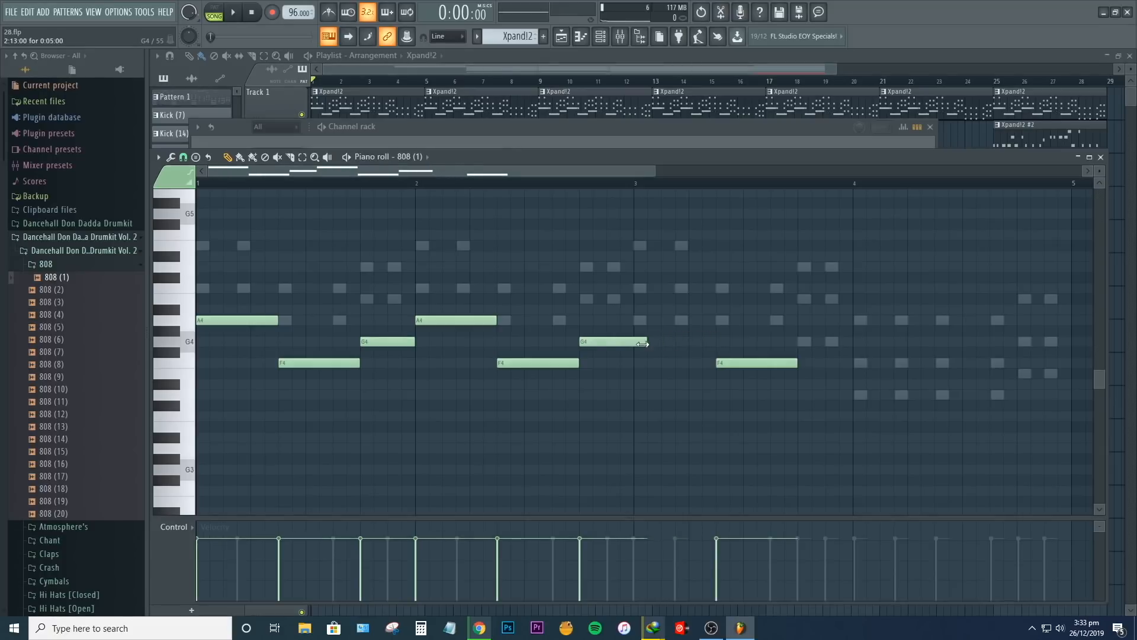
{"action": "left_click", "coordinate": [646, 320]}
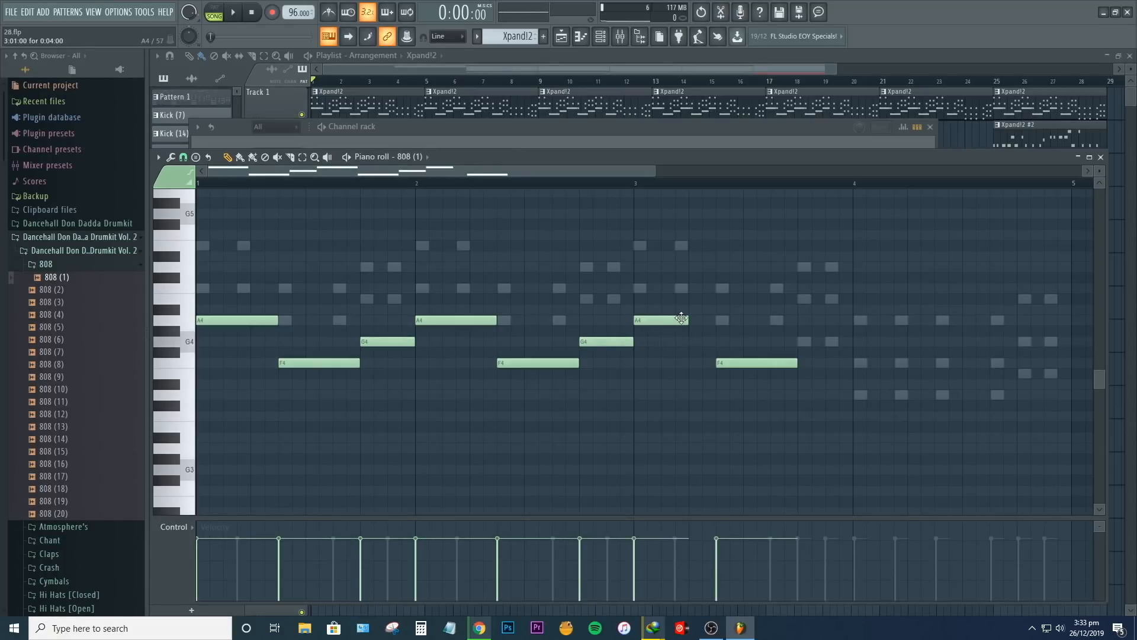
{"action": "mouse_move", "coordinate": [673, 320]}
{"action": "left_mouse_down"}
{"action": "mouse_move", "coordinate": [703, 321]}
{"action": "mouse_move", "coordinate": [659, 324]}
{"action": "mouse_move", "coordinate": [674, 324]}
{"action": "left_mouse_up"}
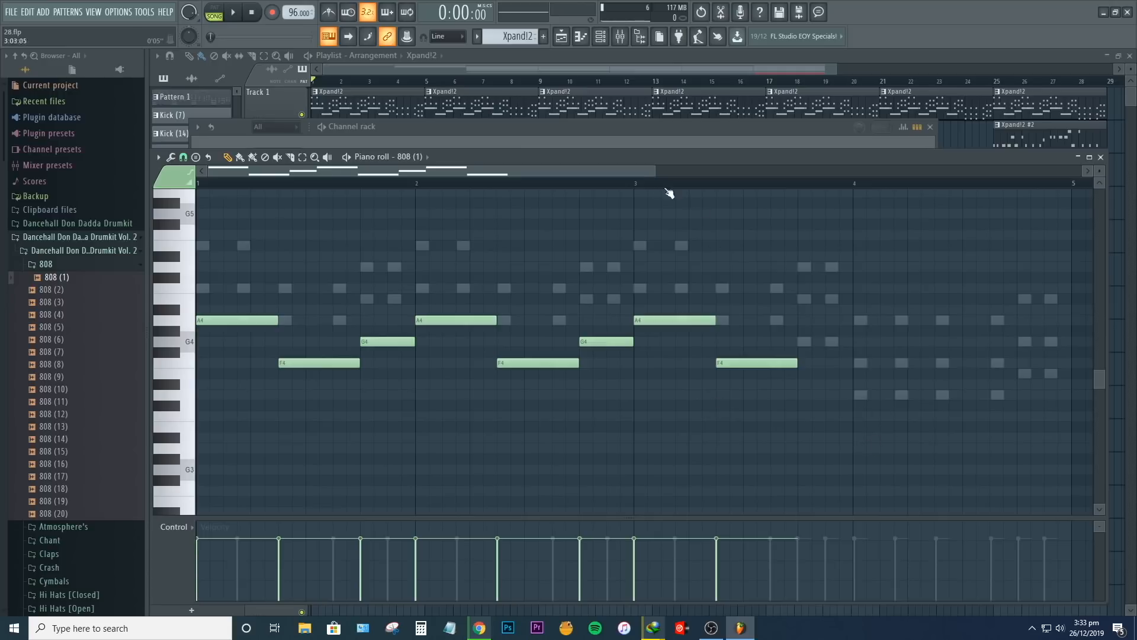
Add a G4 bass note filling the end of bar 3 and a D4 at the start of bar 4, and play back the line
{"action": "left_click_drag", "start_coordinate": [628, 170], "coordinate": [695, 175]}
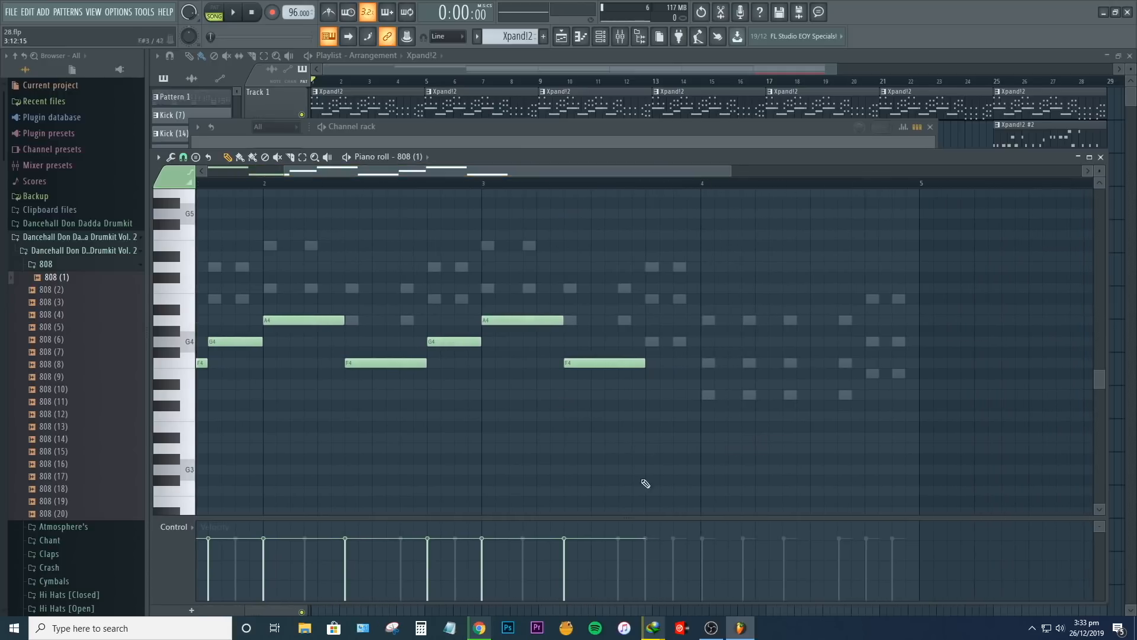
{"action": "left_click", "coordinate": [652, 343]}
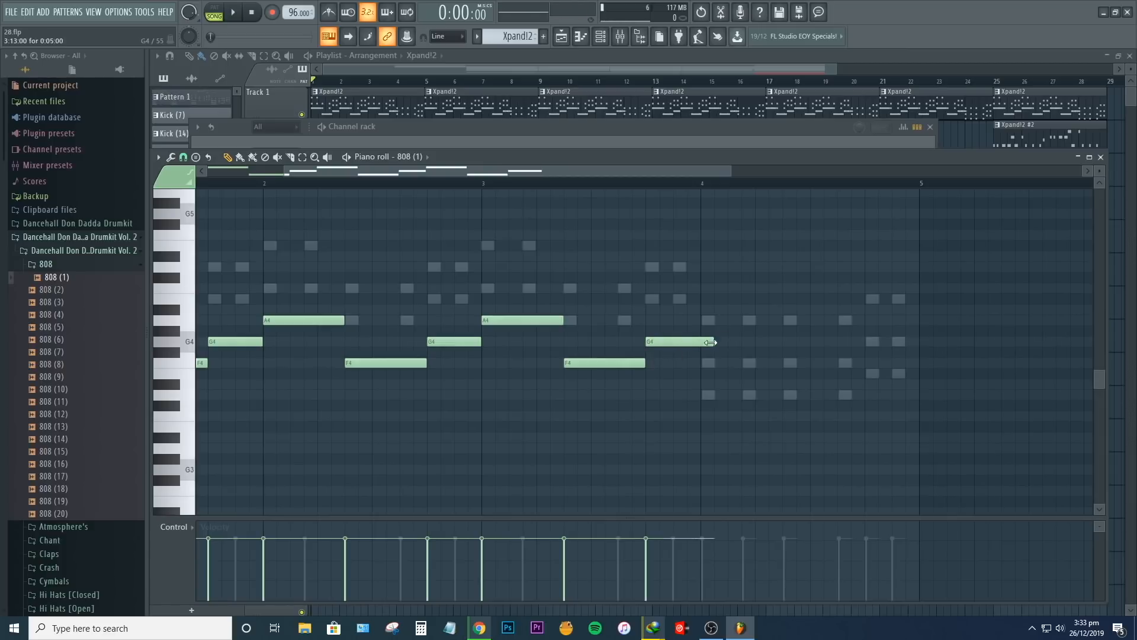
{"action": "left_click", "coordinate": [708, 396]}
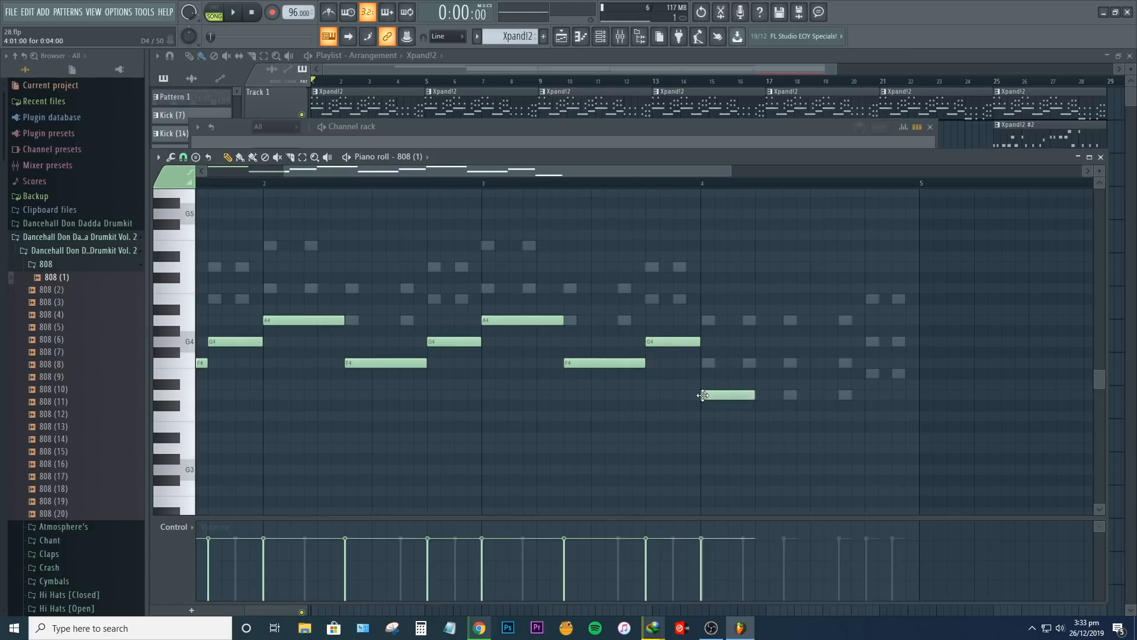
{"action": "left_click", "coordinate": [236, 14]}
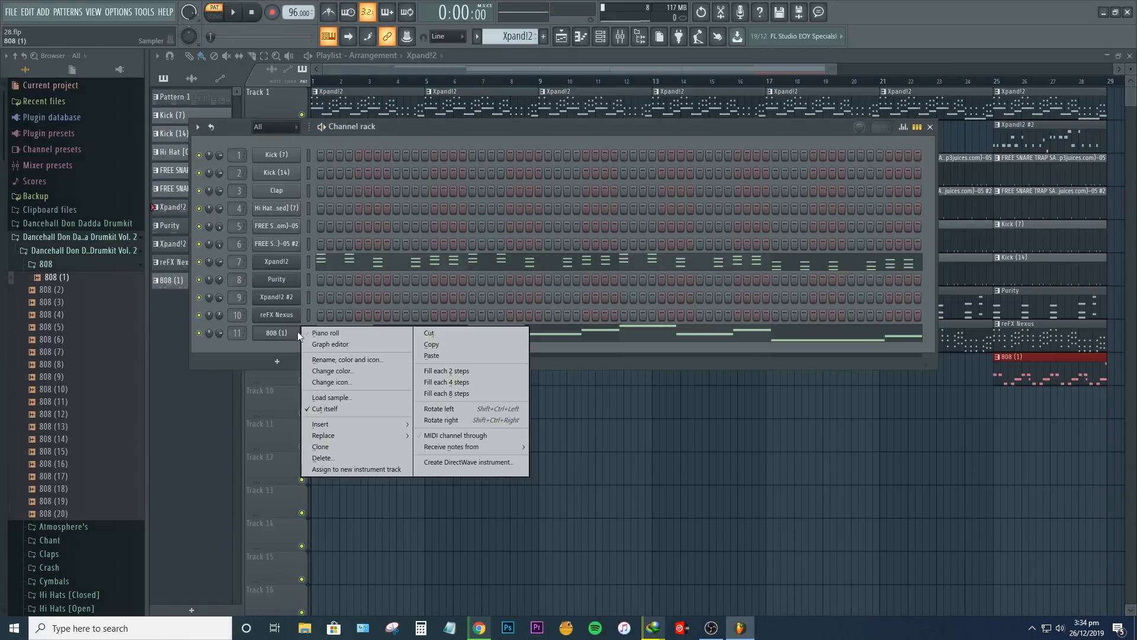
Cut the 808 (1) bass notes from the Xpand!2 pattern and paste them into the 808 (1) channel of the empty Pattern 13
{"action": "left_click", "coordinate": [449, 335]}
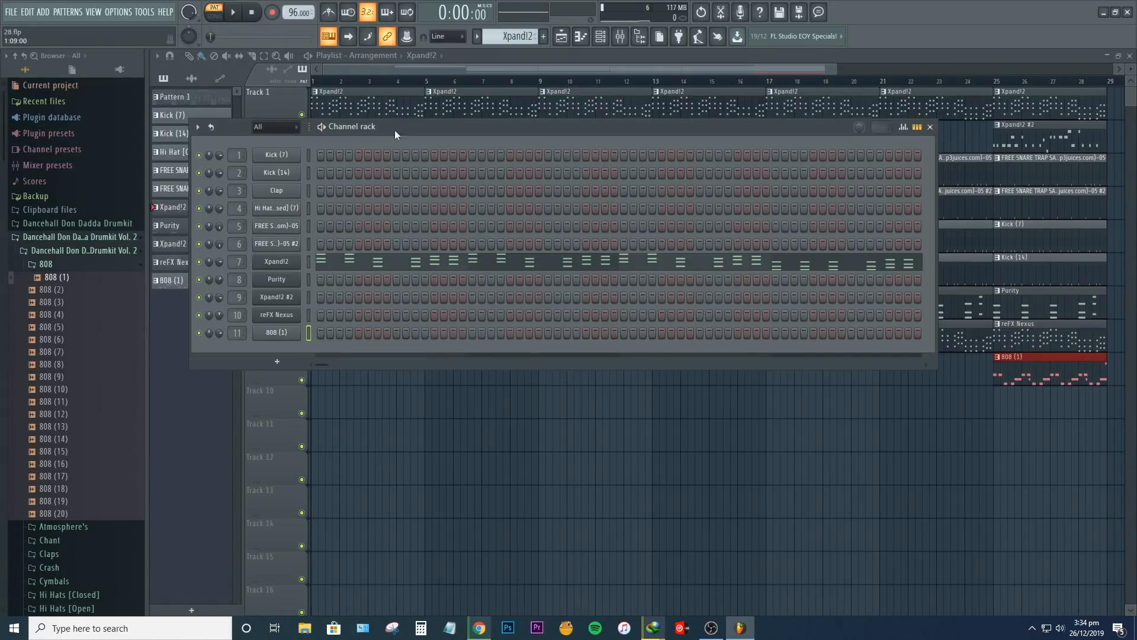
{"action": "scroll", "coordinate": [531, 37], "scroll_direction": "down", "scroll_amount": 1}
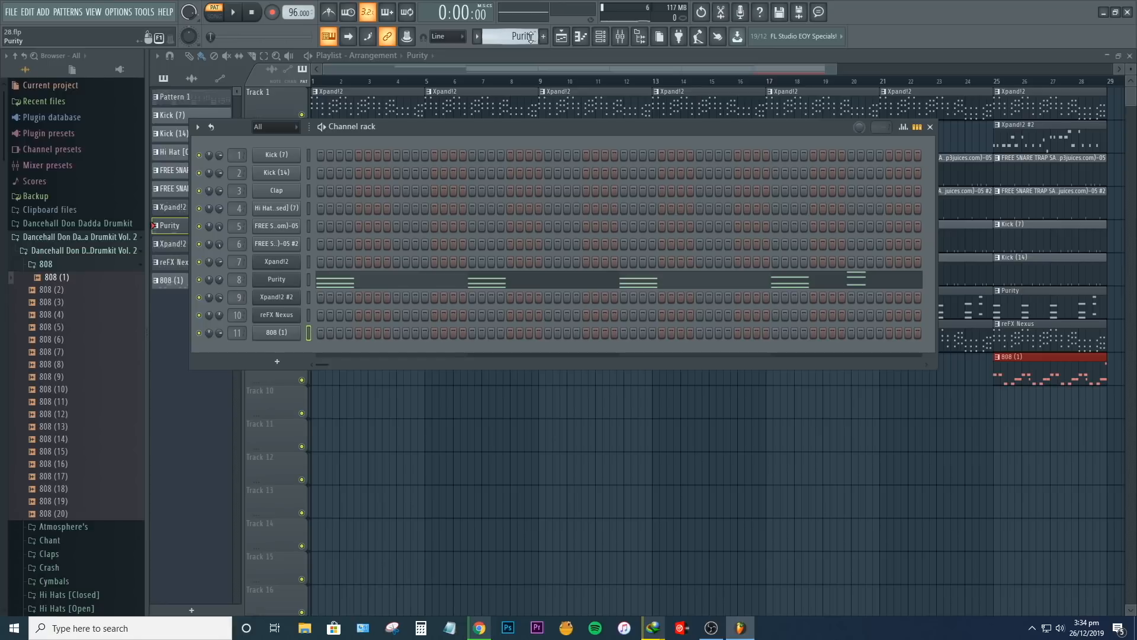
{"action": "scroll", "coordinate": [530, 37], "scroll_direction": "down", "scroll_amount": 1}
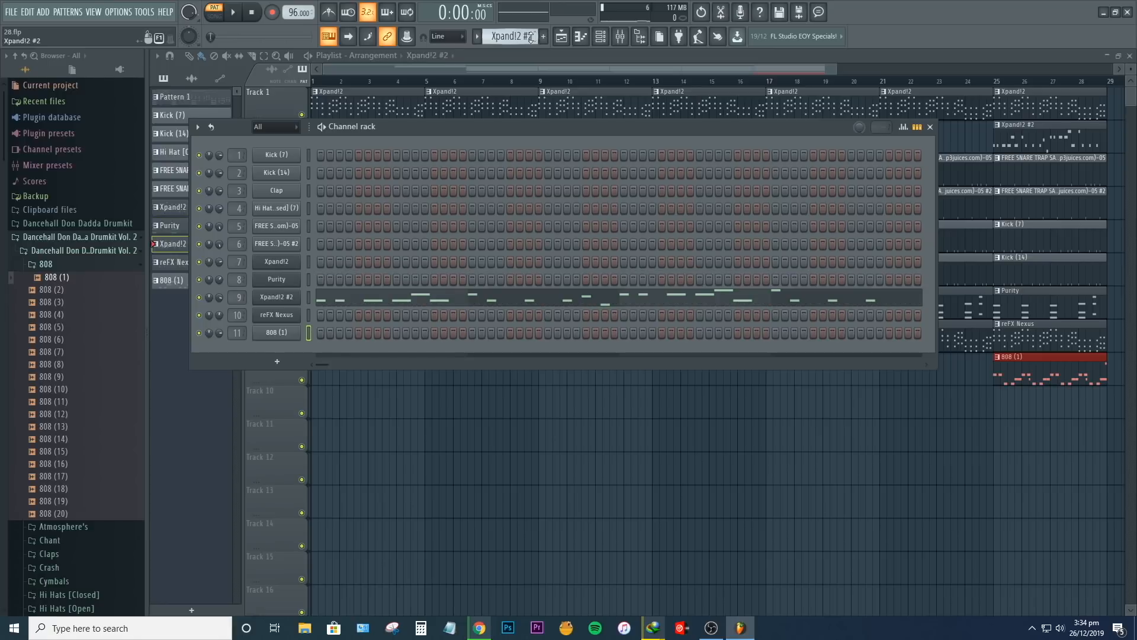
{"action": "scroll", "coordinate": [530, 37], "scroll_direction": "down", "scroll_amount": 1}
{"action": "scroll", "coordinate": [531, 36], "scroll_direction": "down", "scroll_amount": 1}
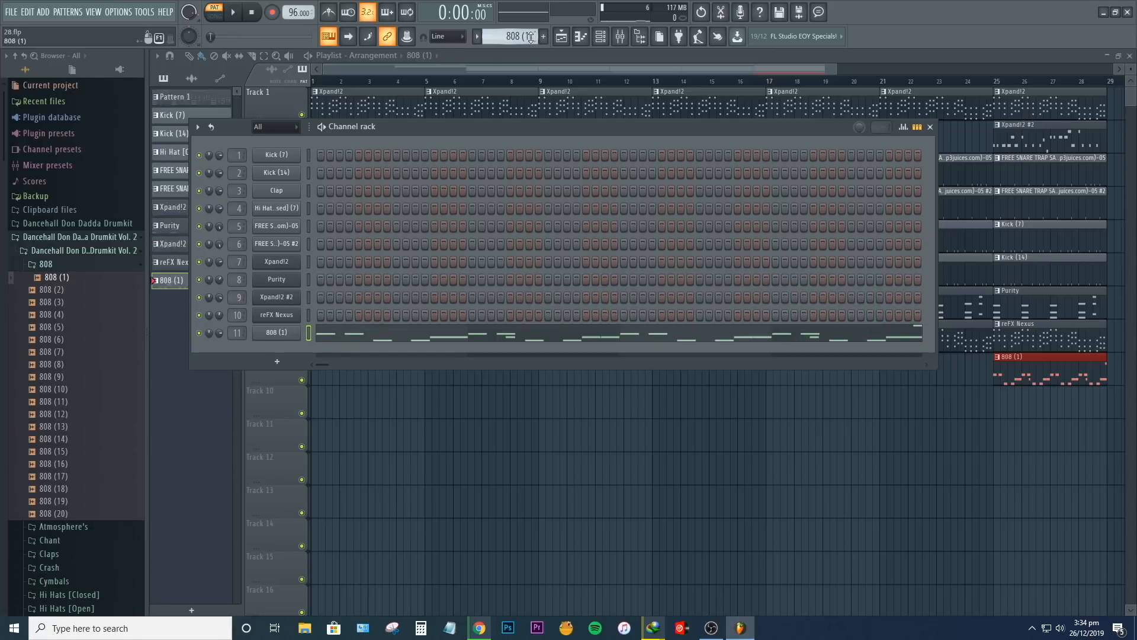
{"action": "scroll", "coordinate": [530, 37], "scroll_direction": "up", "scroll_amount": 1}
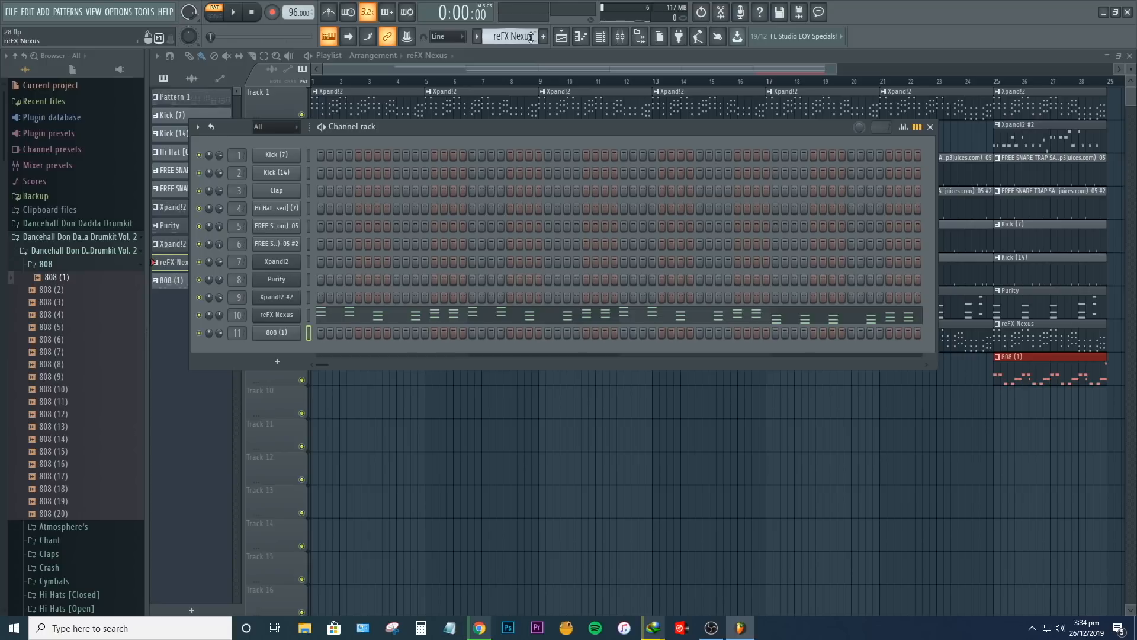
{"action": "scroll", "coordinate": [531, 37], "scroll_direction": "down", "scroll_amount": 1}
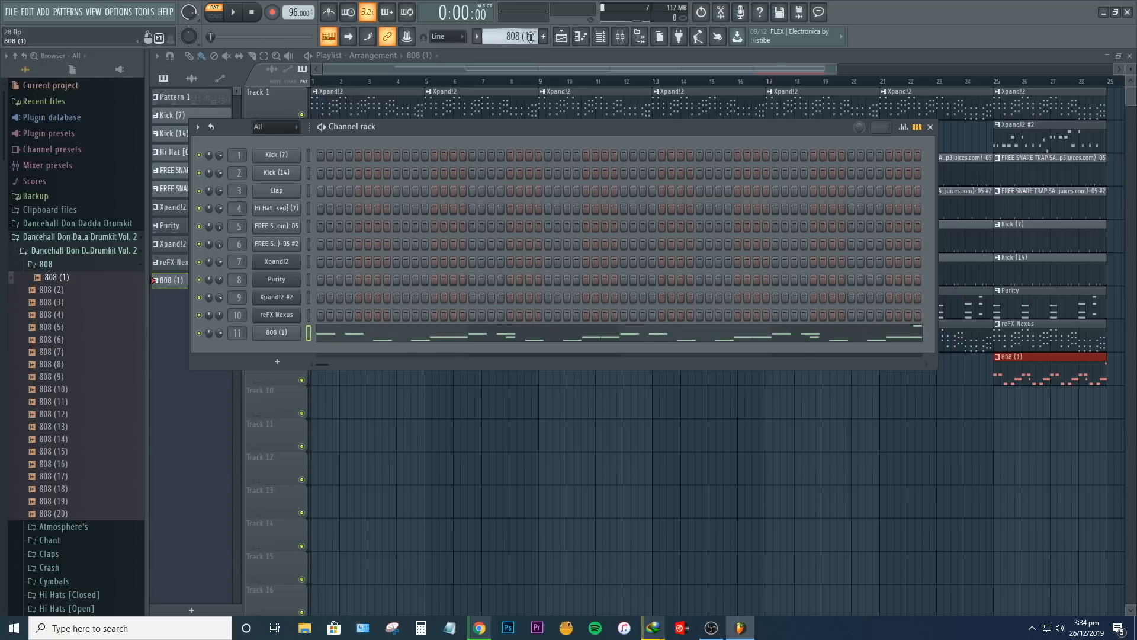
{"action": "scroll", "coordinate": [530, 36], "scroll_direction": "down", "scroll_amount": 1}
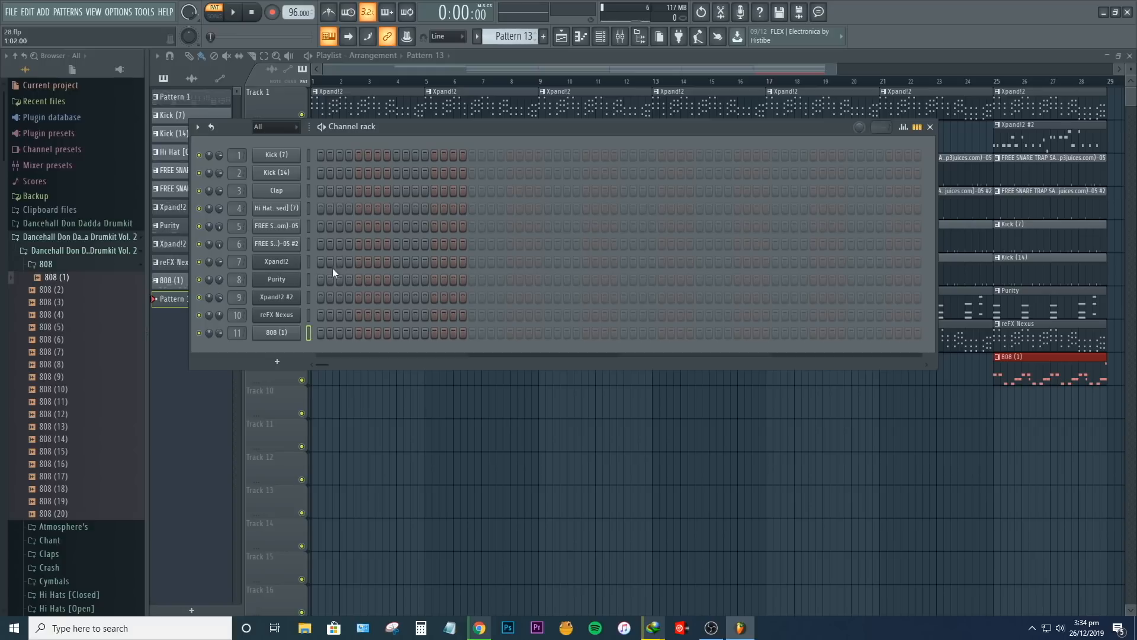
{"action": "right_click", "coordinate": [285, 338]}
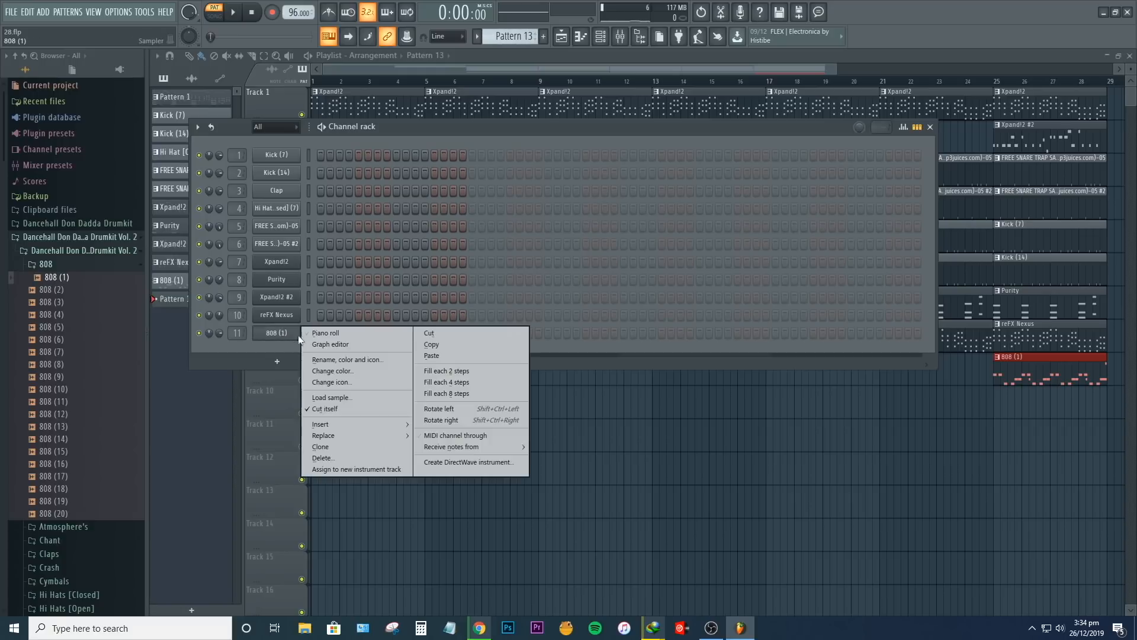
{"action": "left_click", "coordinate": [460, 354]}
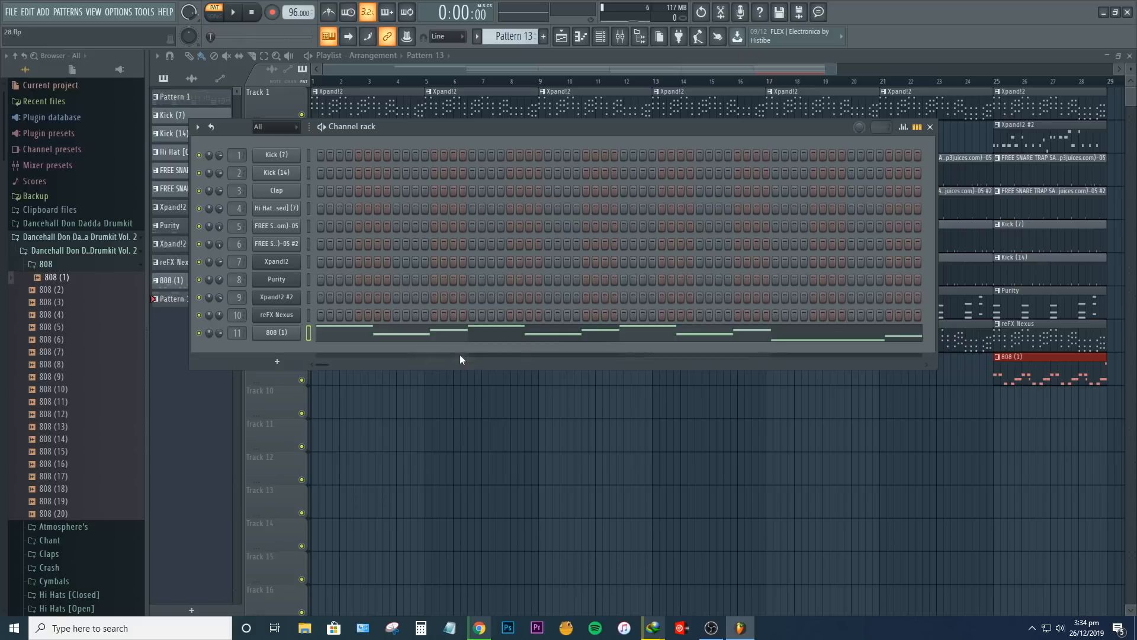
{"action": "left_click", "coordinate": [930, 127]}
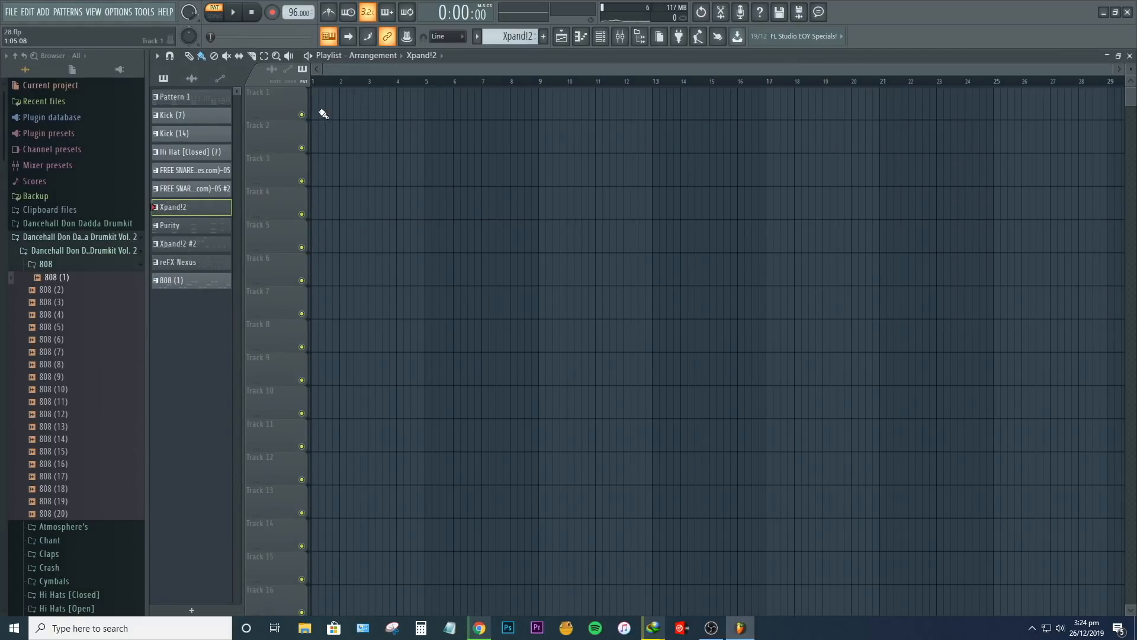
Place Xpand!2 clips on Track 1 at bars 1 and 5 and Xpand!2 #2 on Track 2 at bar 5, playing back the arrangement
{"action": "left_click", "coordinate": [323, 113]}
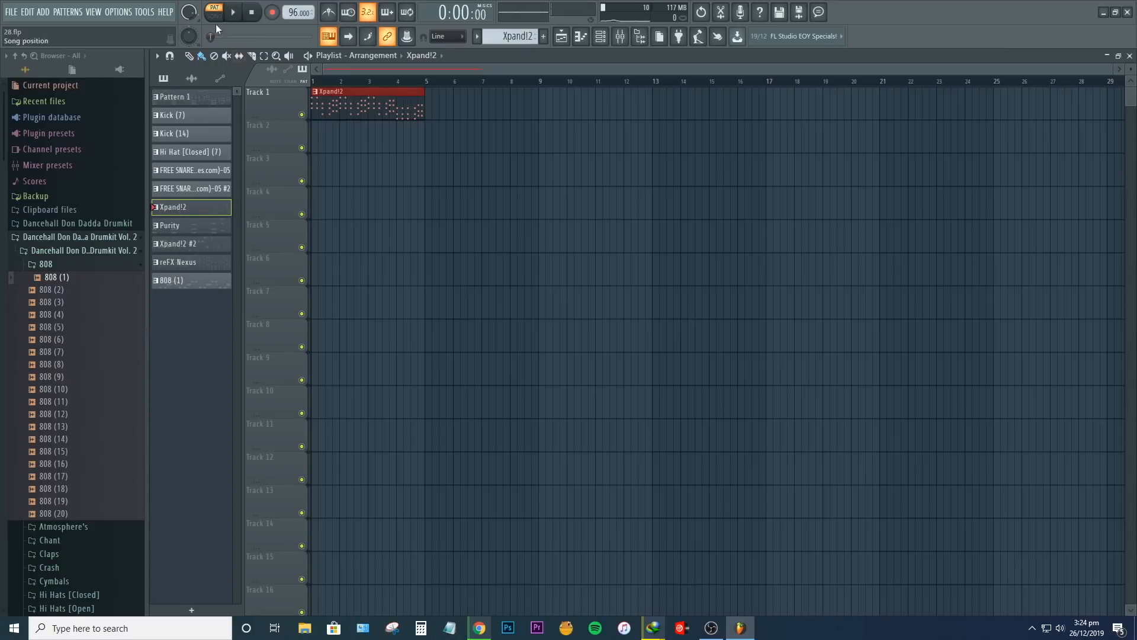
{"action": "left_click", "coordinate": [235, 15]}
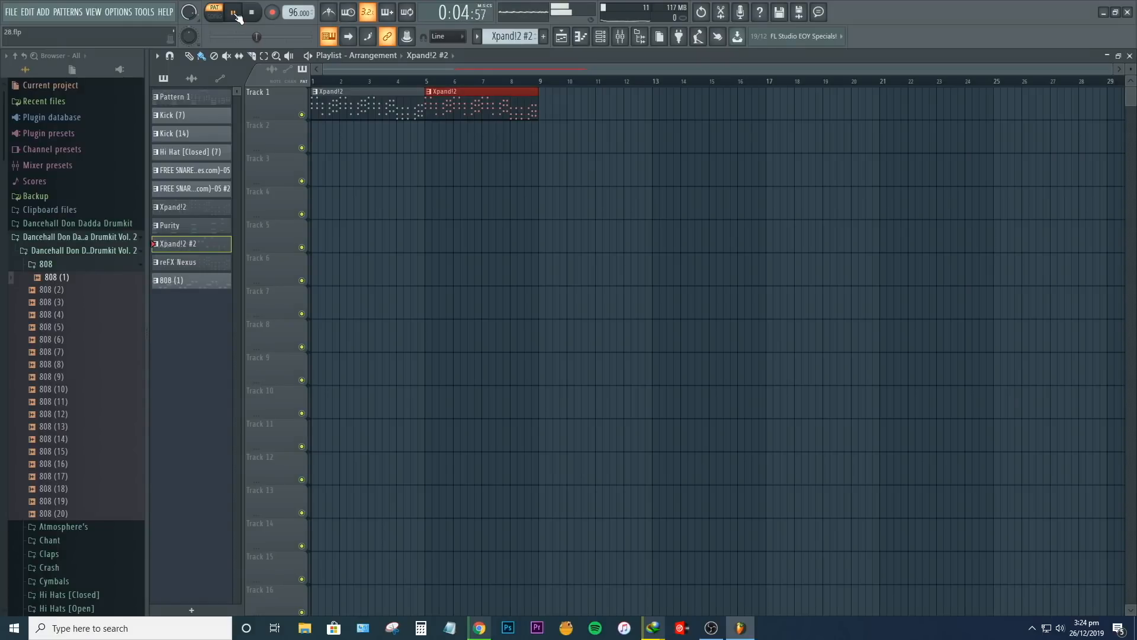
{"action": "left_click", "coordinate": [235, 13]}
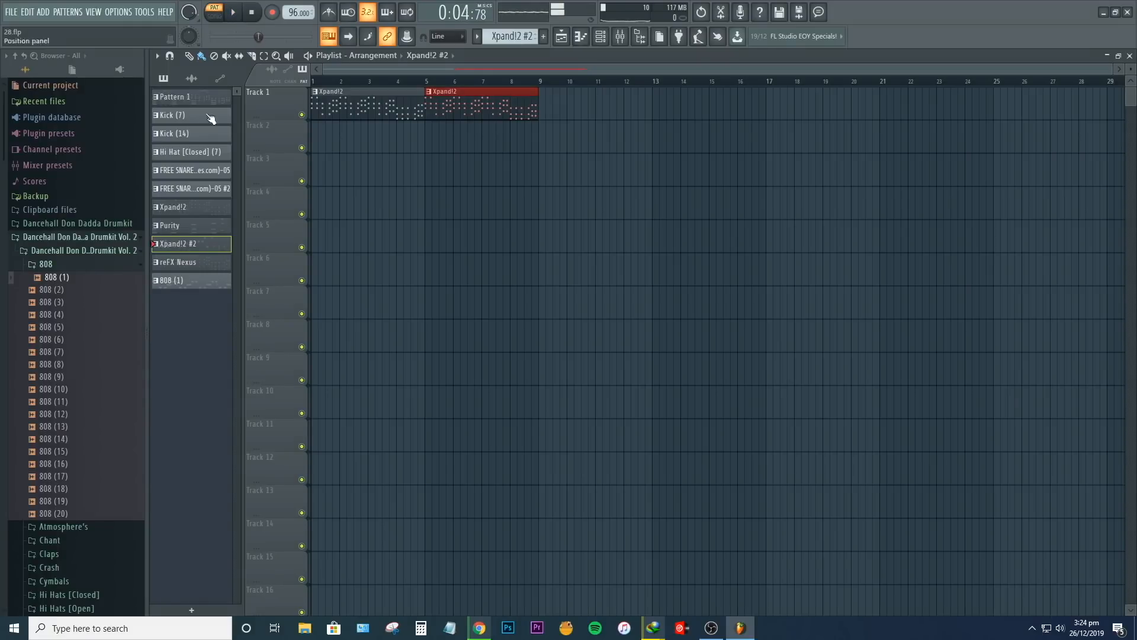
{"action": "left_click", "coordinate": [427, 142]}
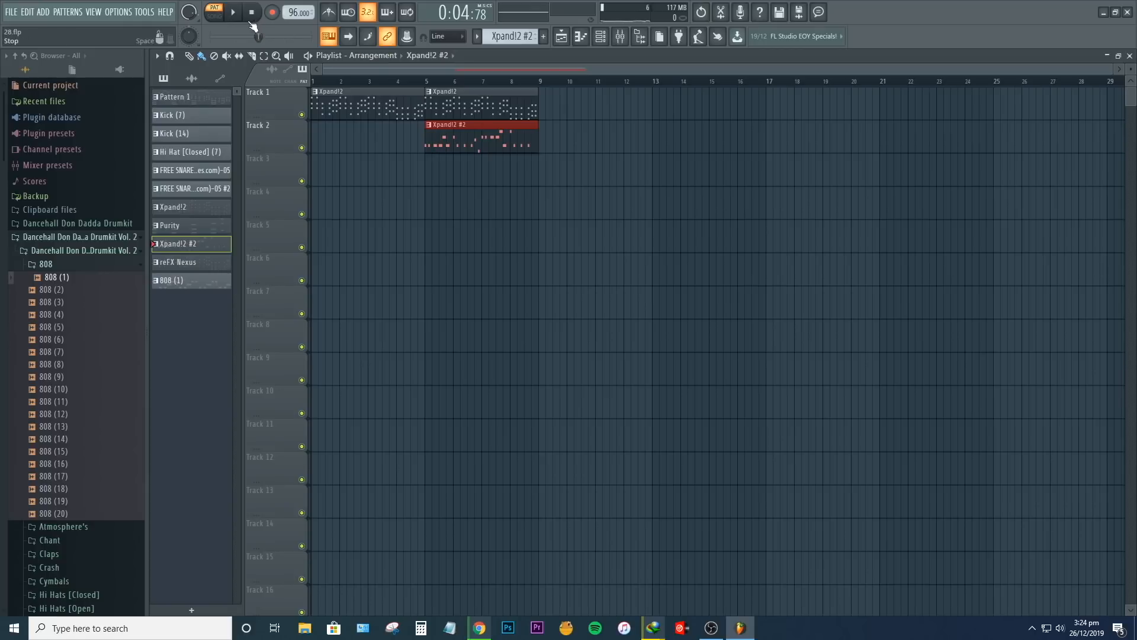
Switch playback to song mode, place Kick (7) on Track 5 and Kick (14) on Track 6 at bar 9, and start playback
{"action": "left_click", "coordinate": [212, 16]}
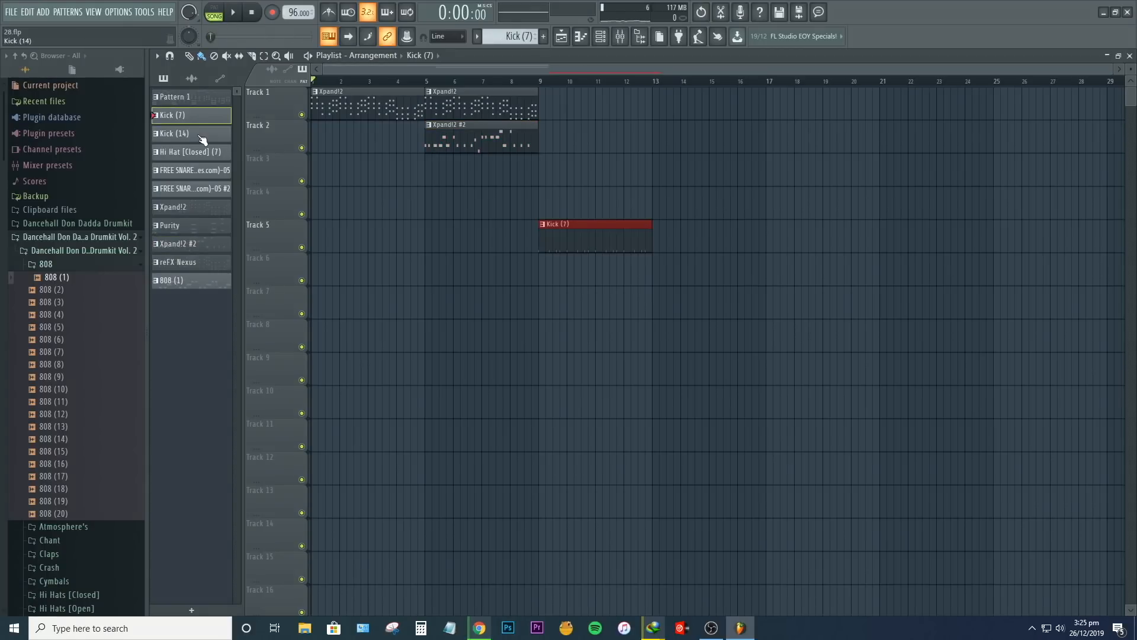
{"action": "left_click", "coordinate": [202, 140]}
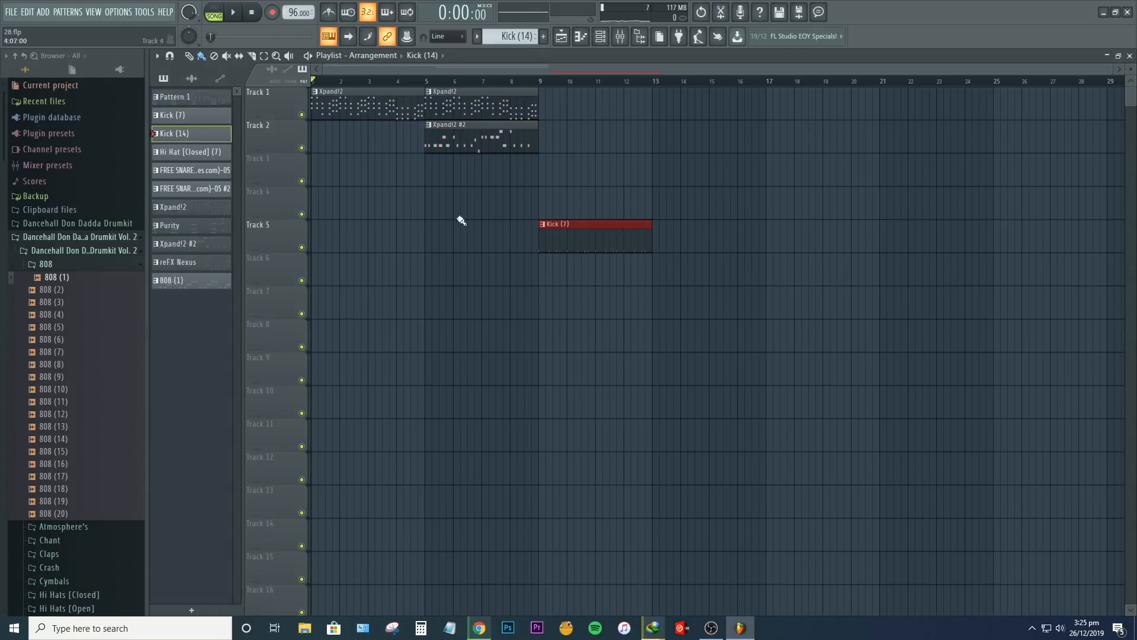
{"action": "left_click", "coordinate": [541, 276]}
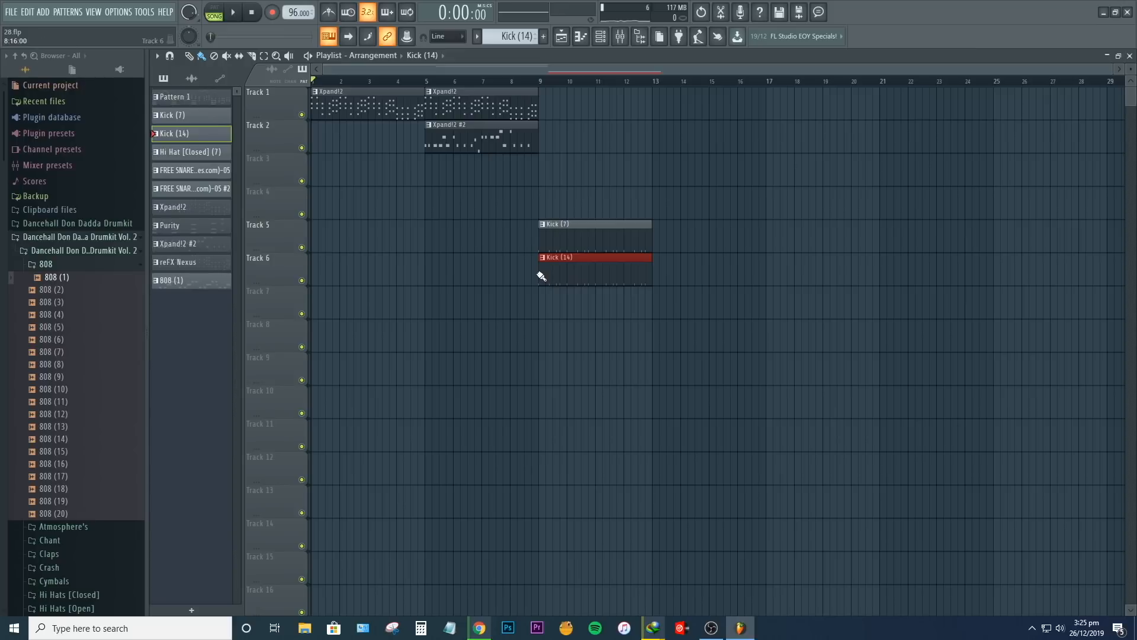
{"action": "key", "text": "space"}
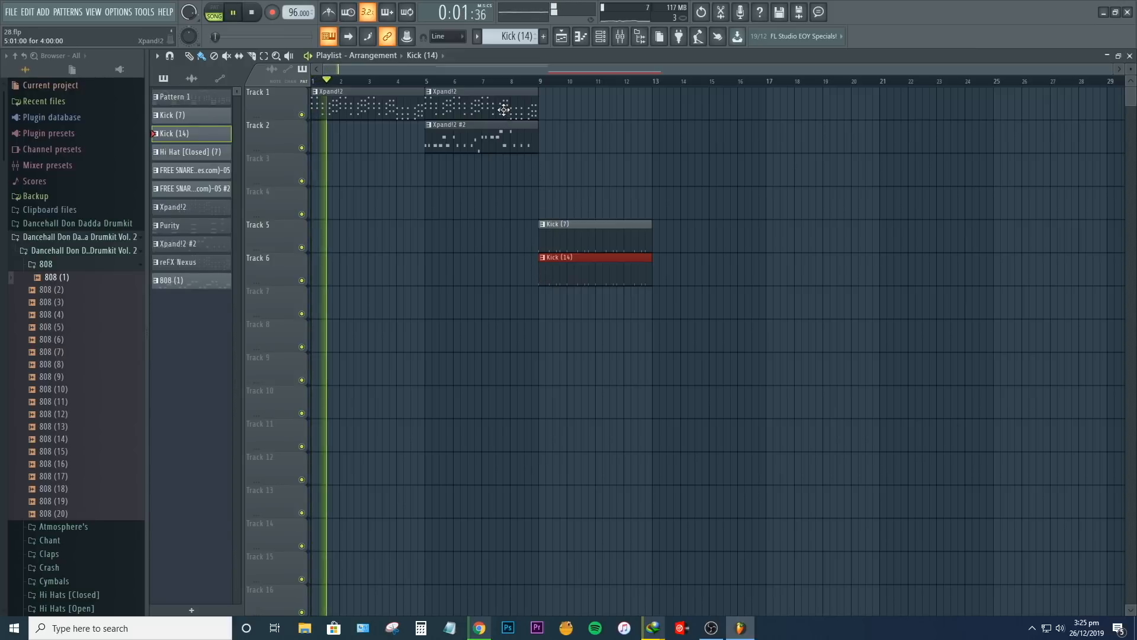
Extend the Xpand!2 part on Track 1 with clips at bars 9 and 13
{"action": "left_click", "coordinate": [530, 104]}
{"action": "left_click", "coordinate": [542, 106]}
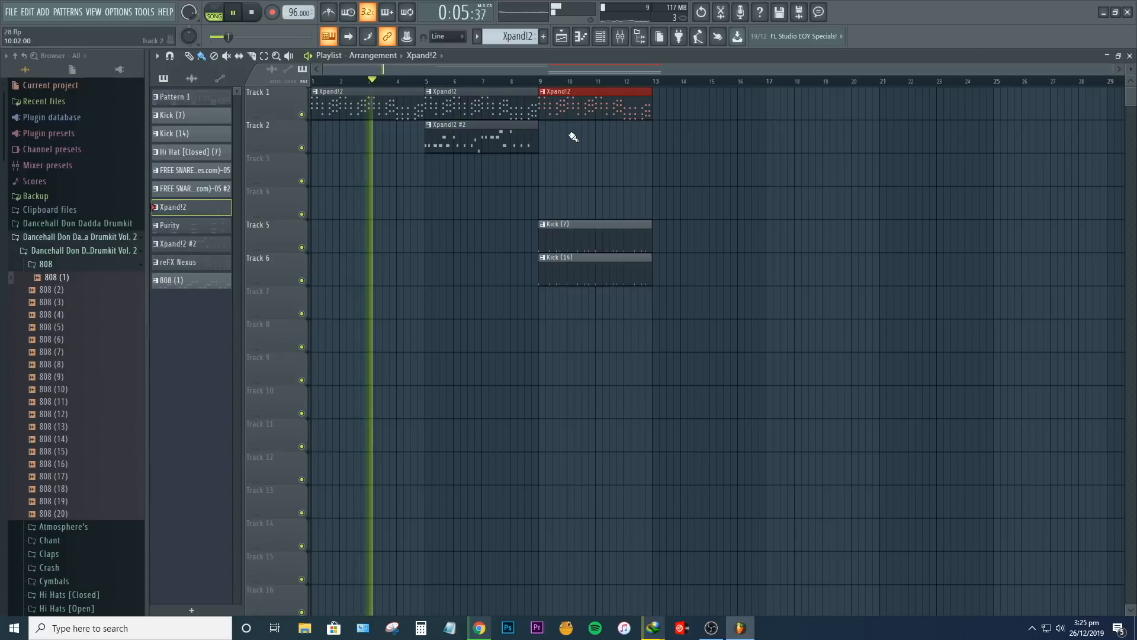
{"action": "left_click", "coordinate": [656, 105]}
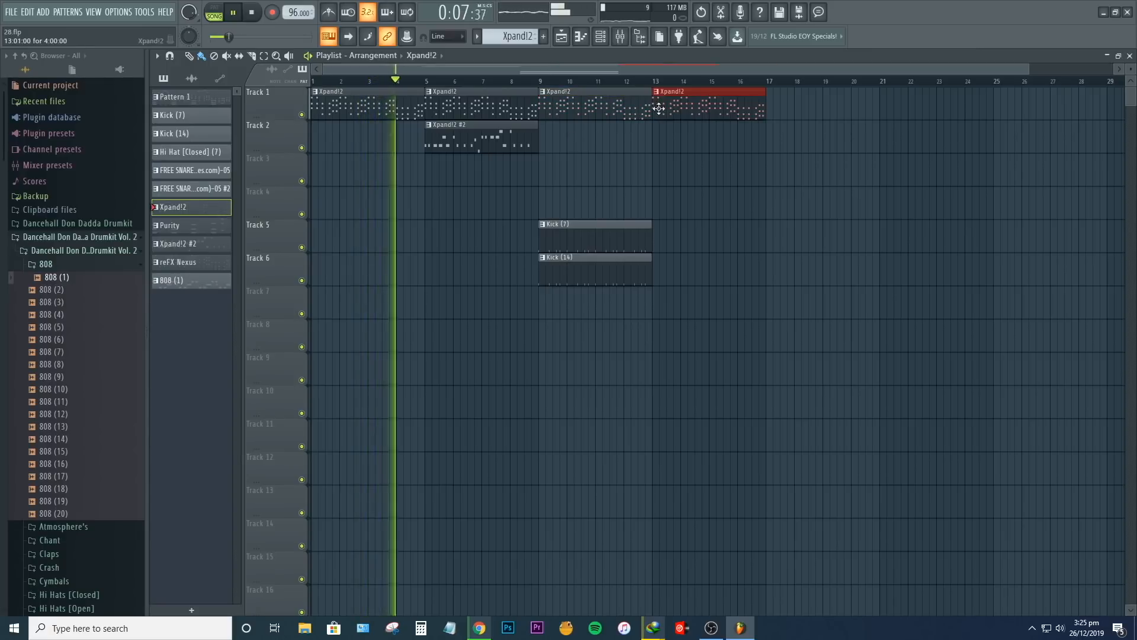
Place another Kick (7) clip on Track 5 and Kick (14) clip on Track 6 at bar 13, and stop playback
{"action": "left_click", "coordinate": [626, 236]}
{"action": "left_click", "coordinate": [657, 238]}
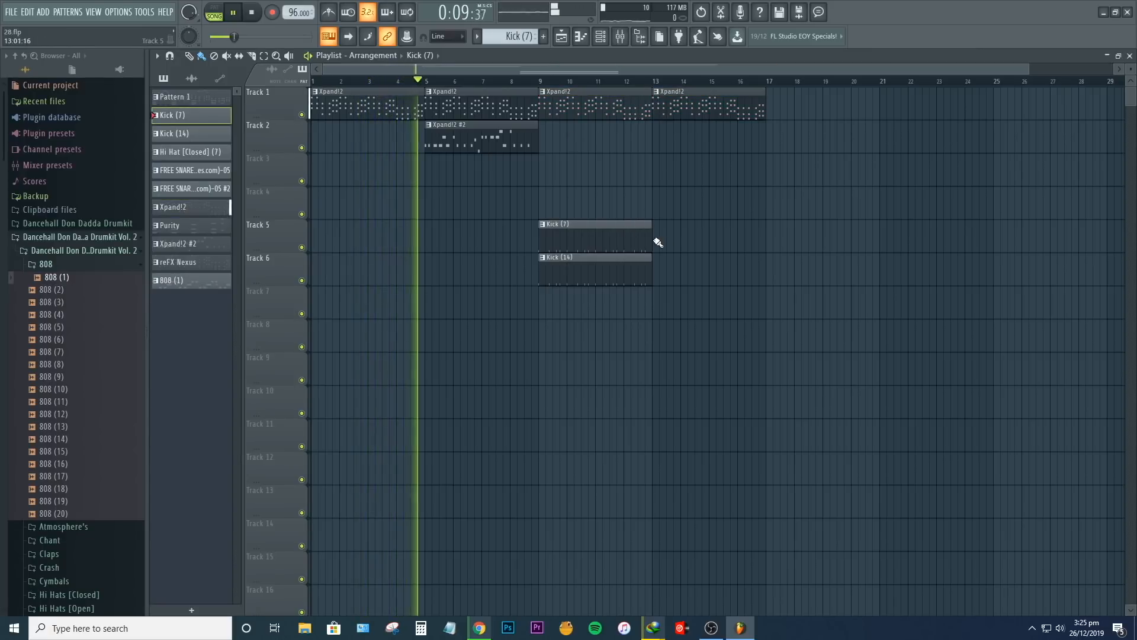
{"action": "left_click", "coordinate": [646, 269]}
{"action": "left_click", "coordinate": [655, 268]}
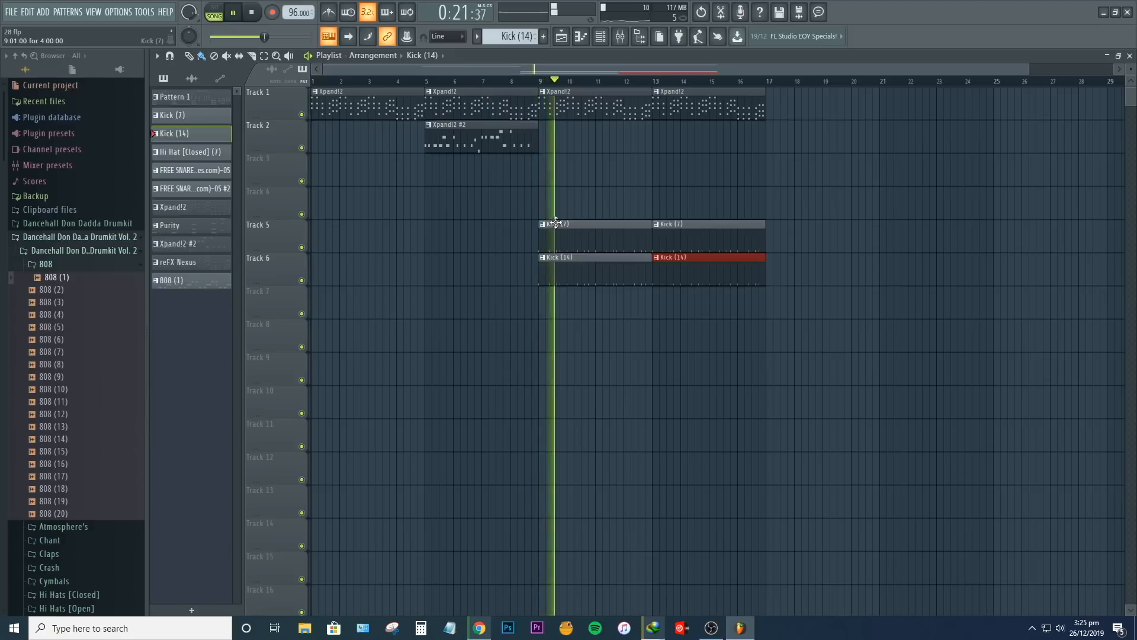
{"action": "key", "text": "space"}
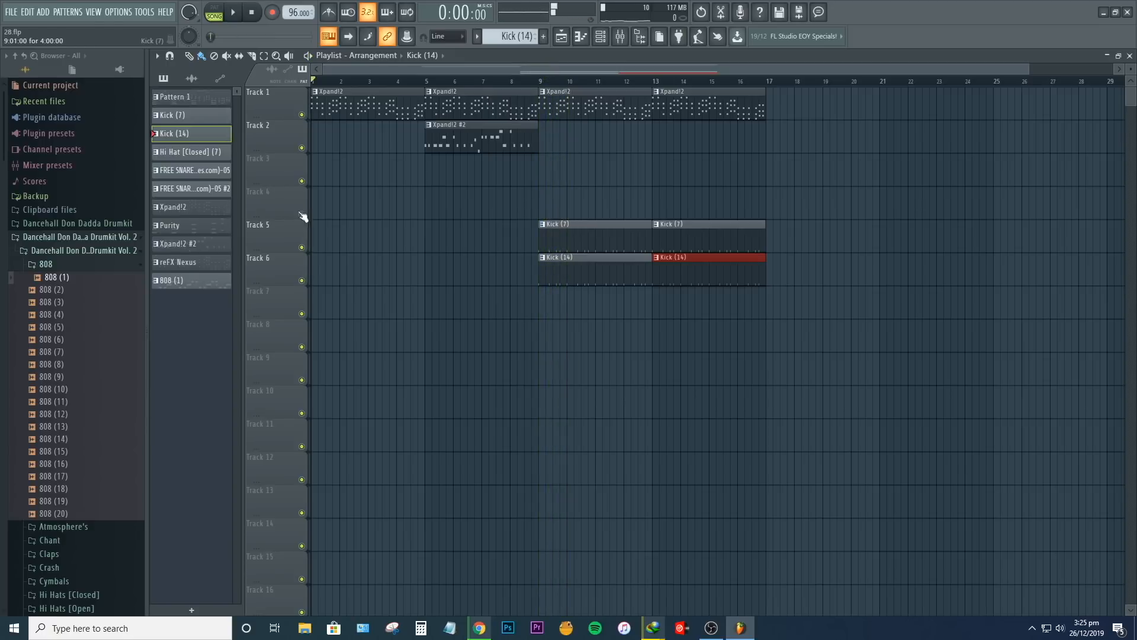
Try the FREE SNARE -05 #2 pattern on Track 3 at bar 5 and play back the arrangement
{"action": "left_click", "coordinate": [196, 172]}
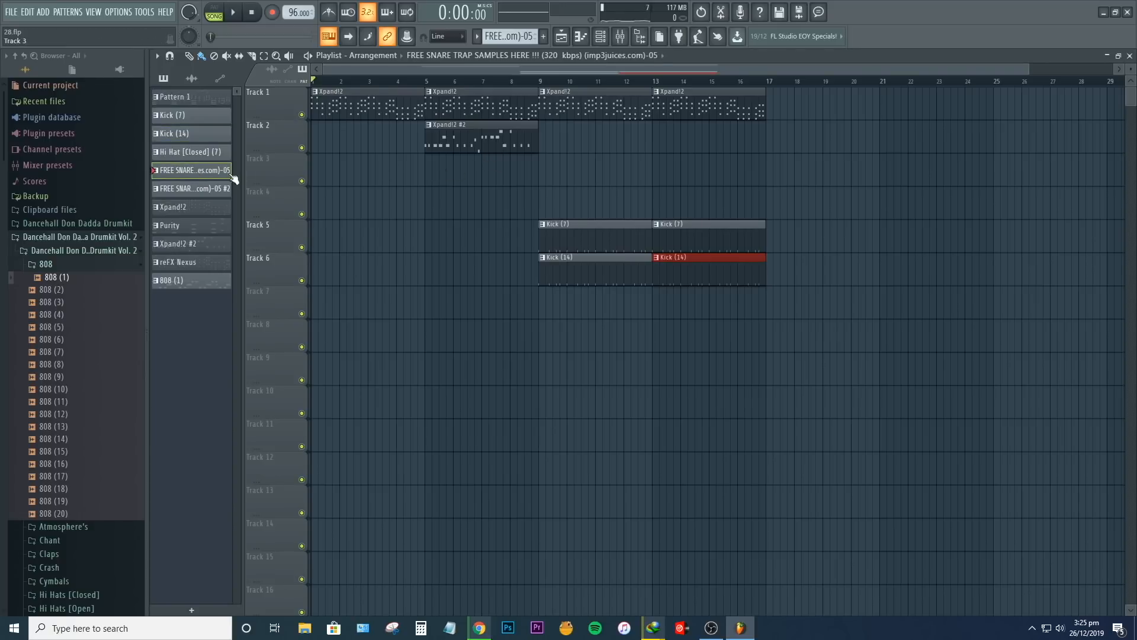
{"action": "left_click", "coordinate": [208, 188]}
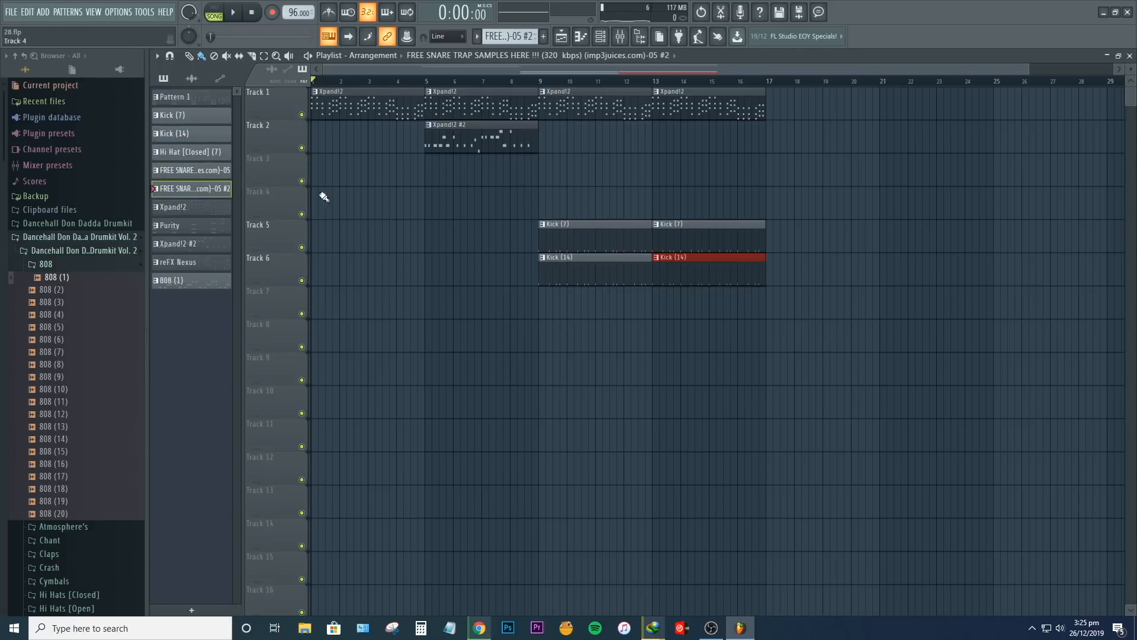
{"action": "left_click", "coordinate": [432, 179]}
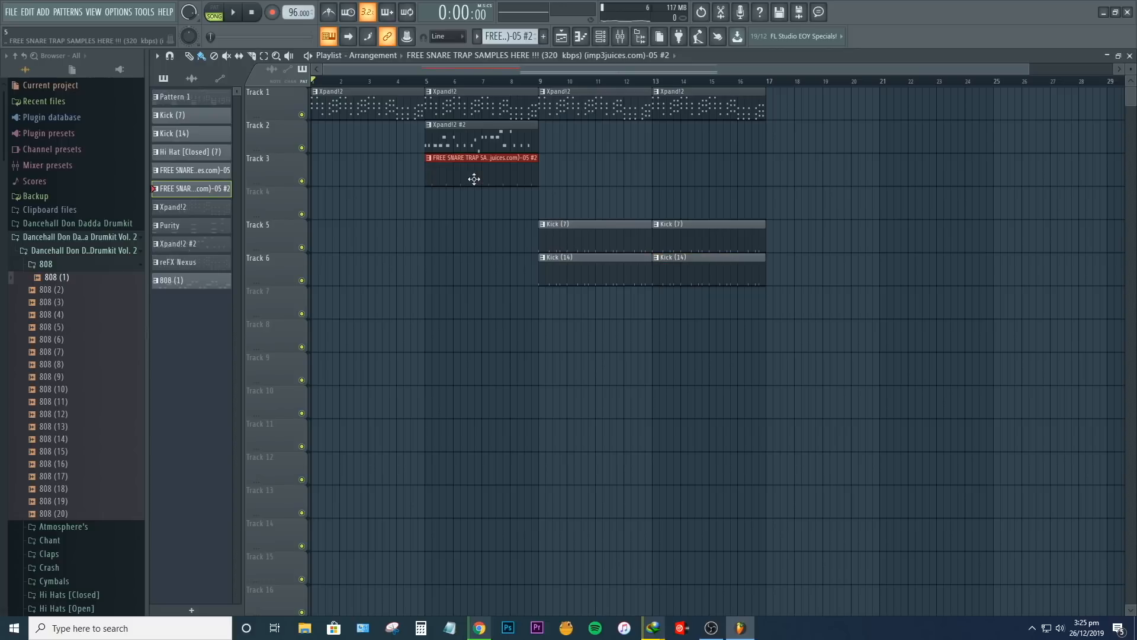
{"action": "key", "text": "space"}
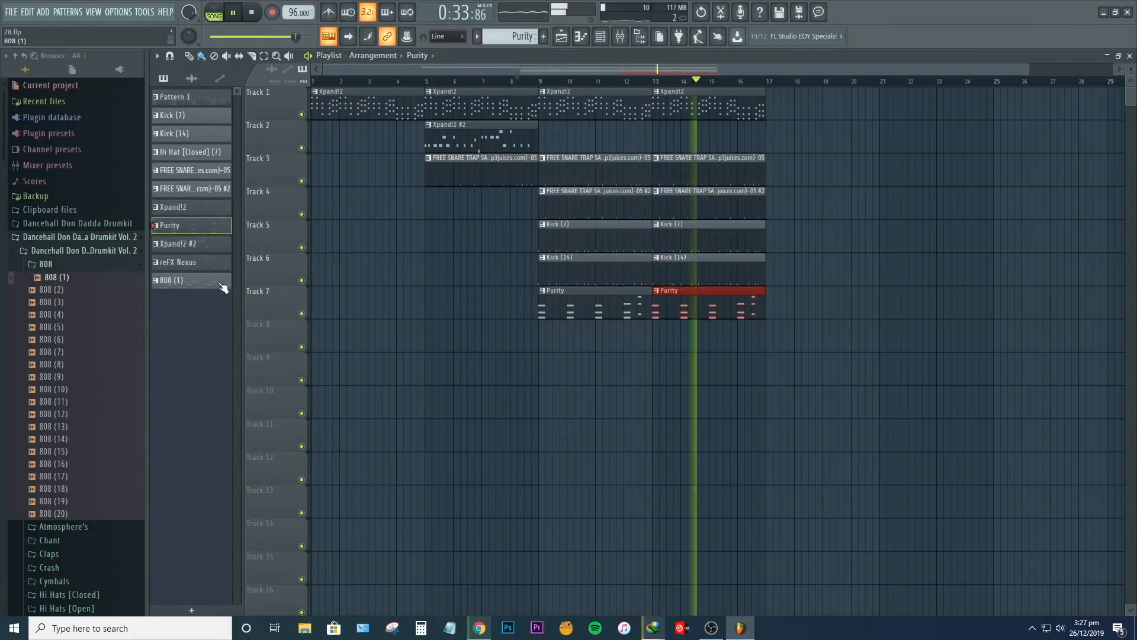
Place reFX Nexus clips on Track 8 at bars 9 and 13 and listen to the section
{"action": "key", "text": "space"}
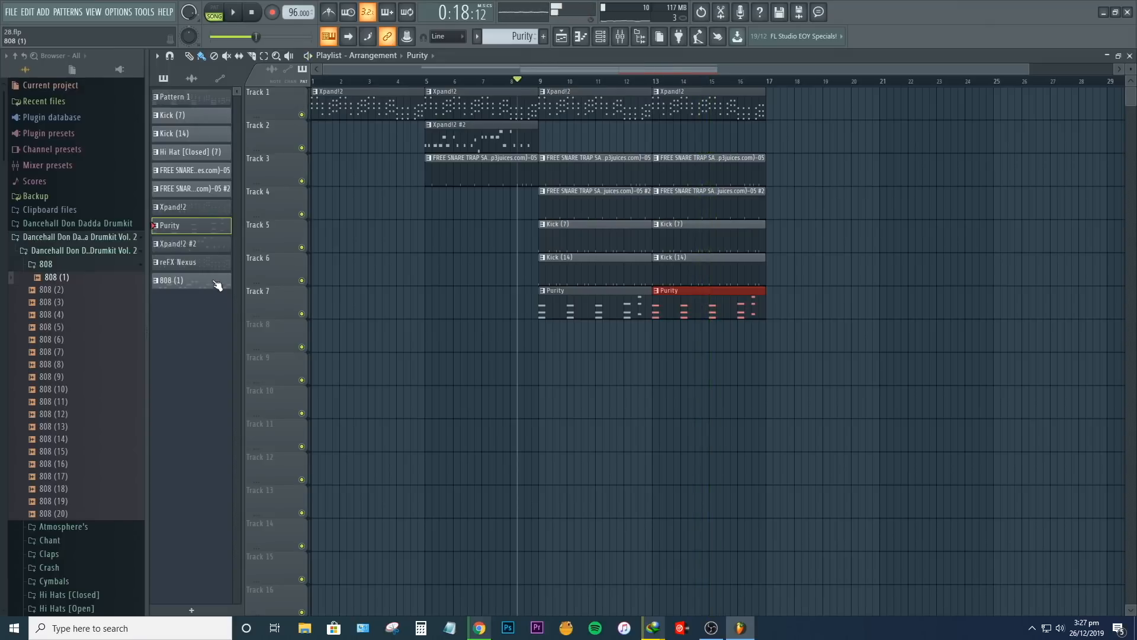
{"action": "left_click", "coordinate": [177, 262]}
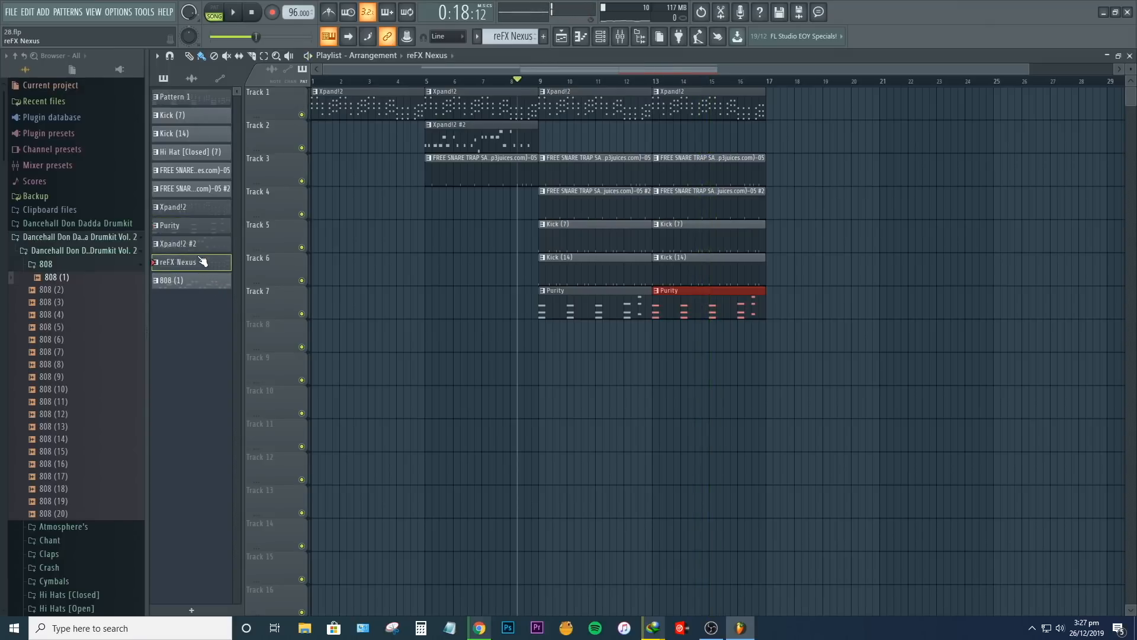
{"action": "left_click", "coordinate": [545, 344]}
{"action": "key", "text": "space"}
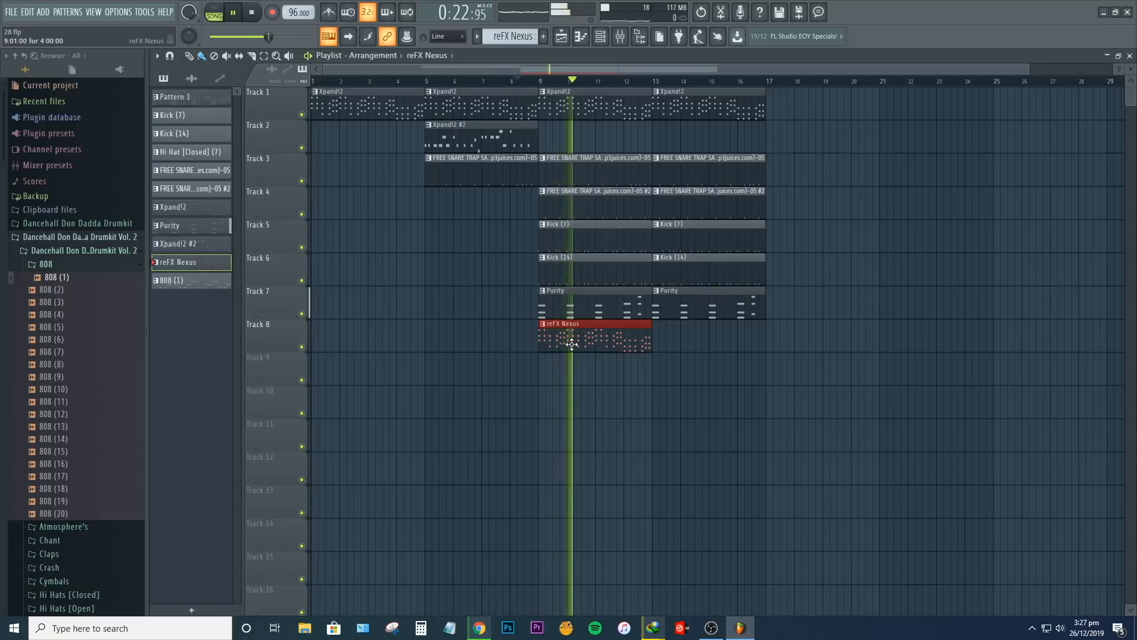
{"action": "left_click", "coordinate": [659, 341]}
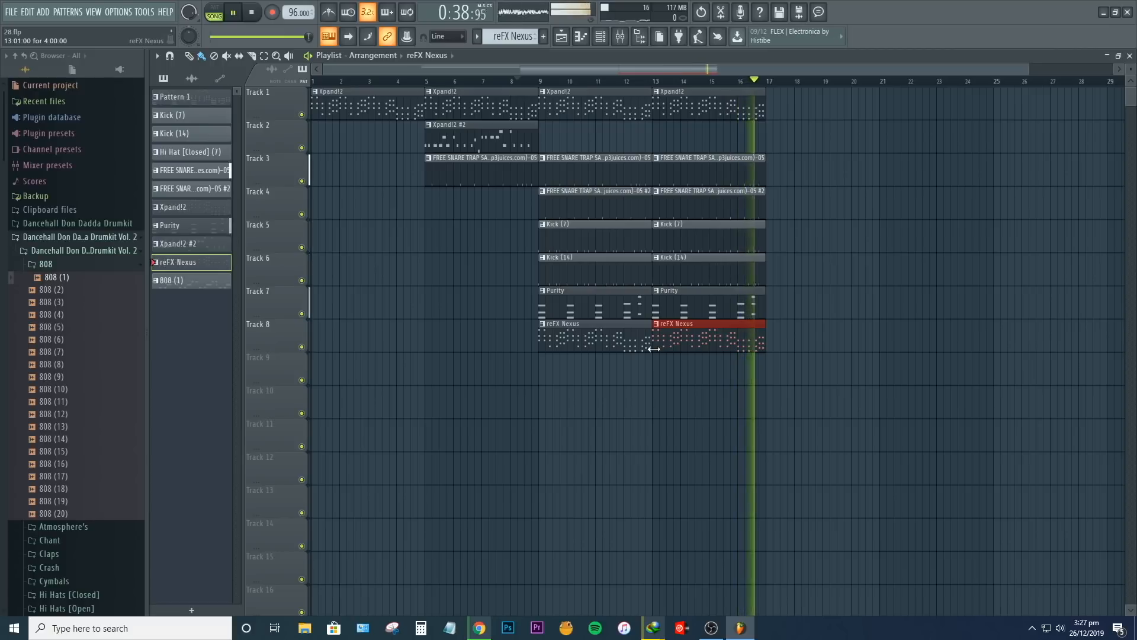
{"action": "key", "text": "space"}
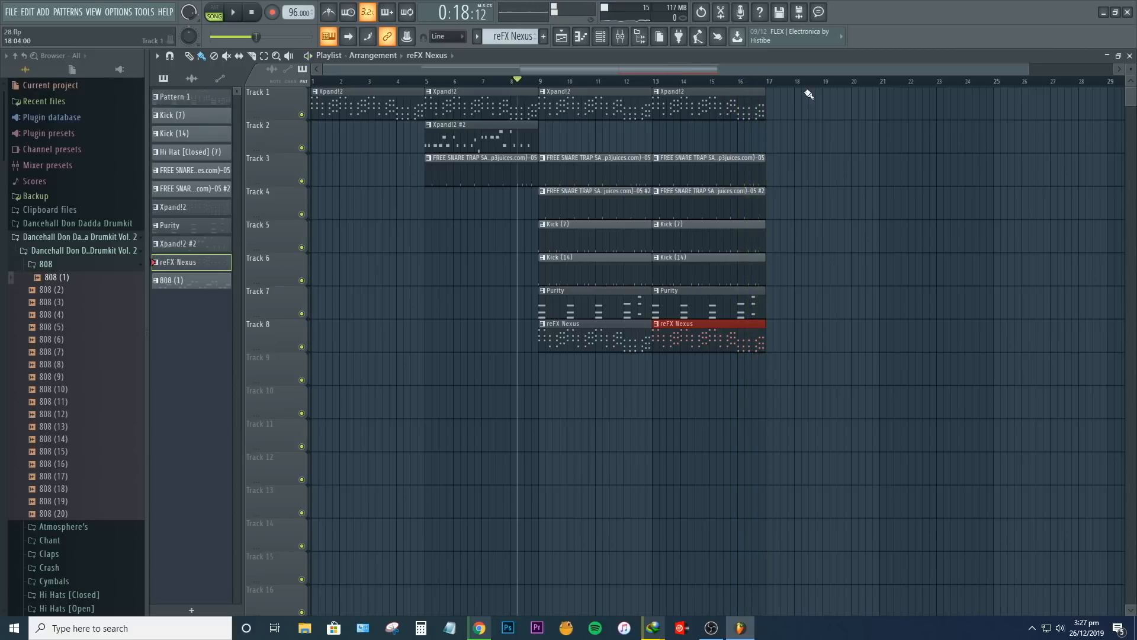
Place an Xpand!2 clip on Track 1 at bar 17, replacing the reFX Nexus clip put there by mistake
{"action": "left_click", "coordinate": [771, 103]}
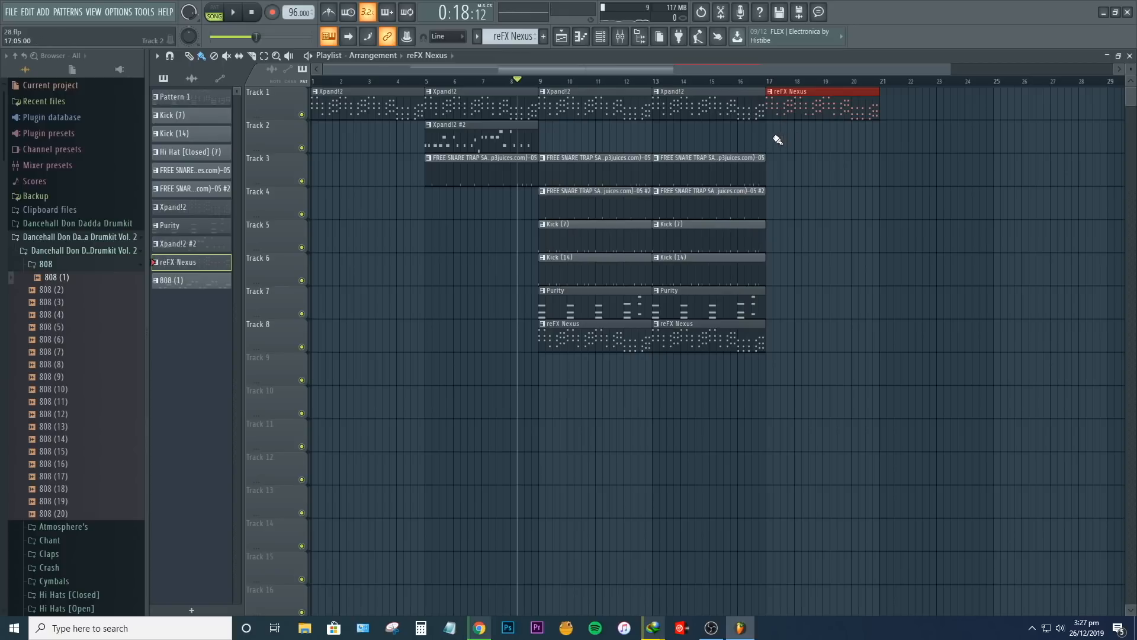
{"action": "right_click", "coordinate": [773, 105]}
{"action": "left_click", "coordinate": [766, 105]}
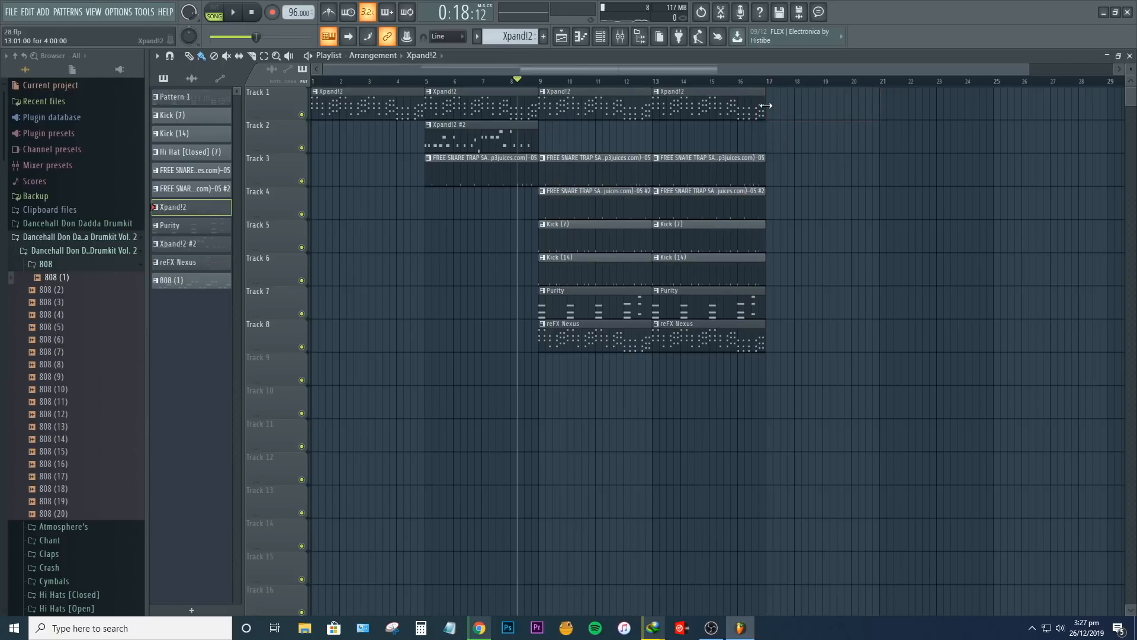
{"action": "left_click", "coordinate": [773, 109]}
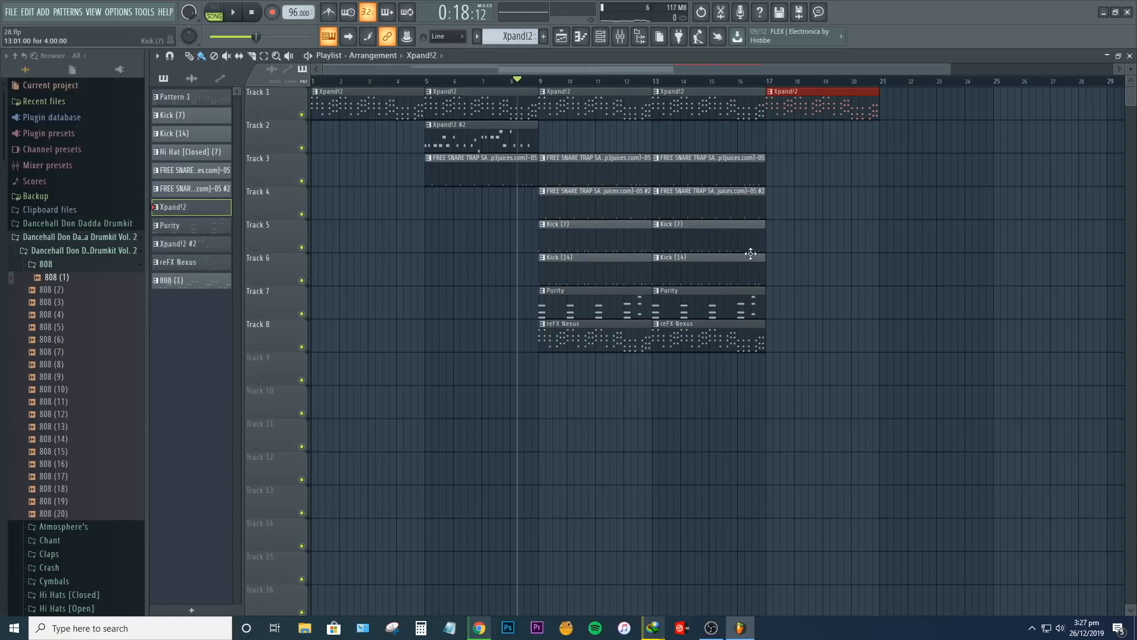
Add reFX Nexus clips on Track 8 at bars 17 and 21 and an Xpand!2 clip on Track 1 at bar 21
{"action": "left_click", "coordinate": [728, 340]}
{"action": "left_click", "coordinate": [774, 335]}
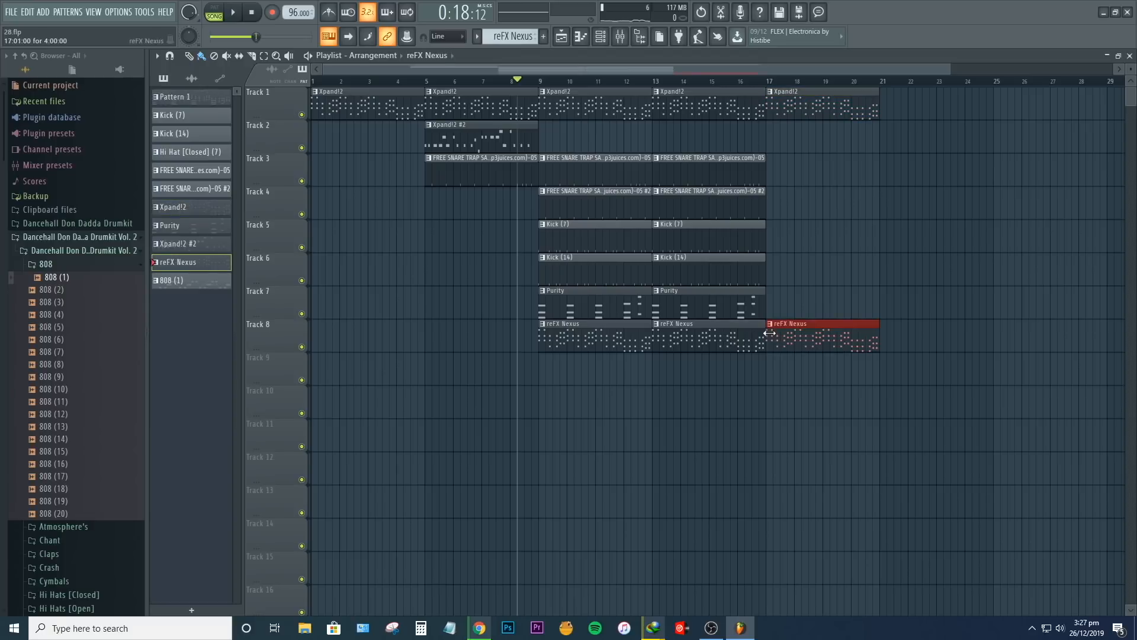
{"action": "left_click", "coordinate": [887, 336]}
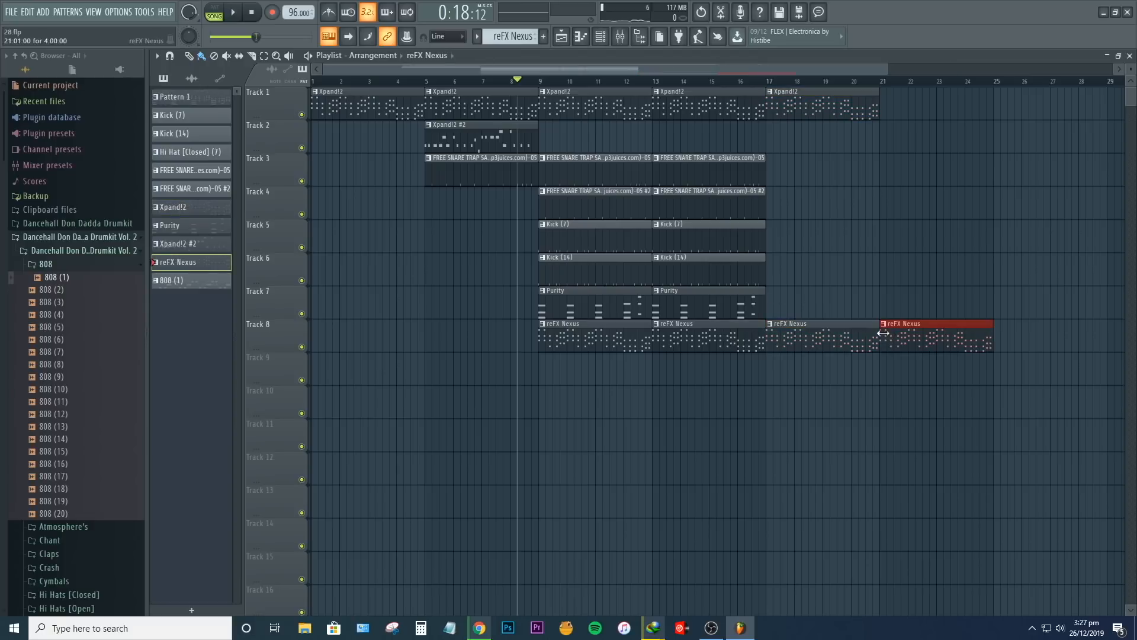
{"action": "left_click", "coordinate": [849, 100]}
{"action": "left_click", "coordinate": [886, 106]}
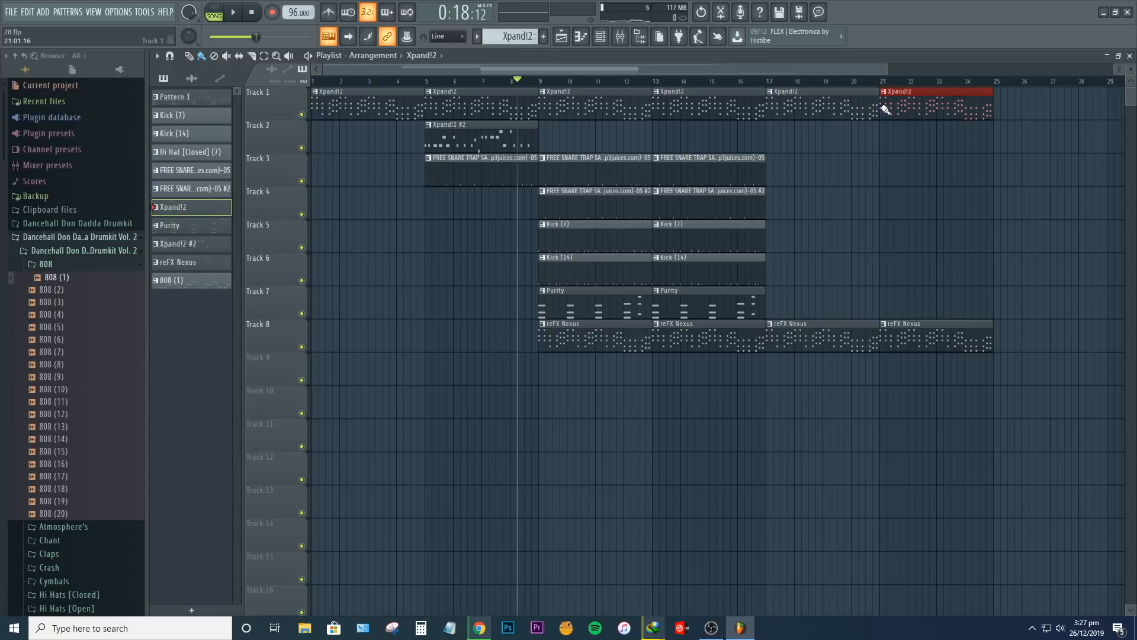
Extend the FREE SNARE -05 pattern on Track 3 and its #2 version on Track 4 with clips at bars 17 and 21
{"action": "left_click", "coordinate": [746, 177]}
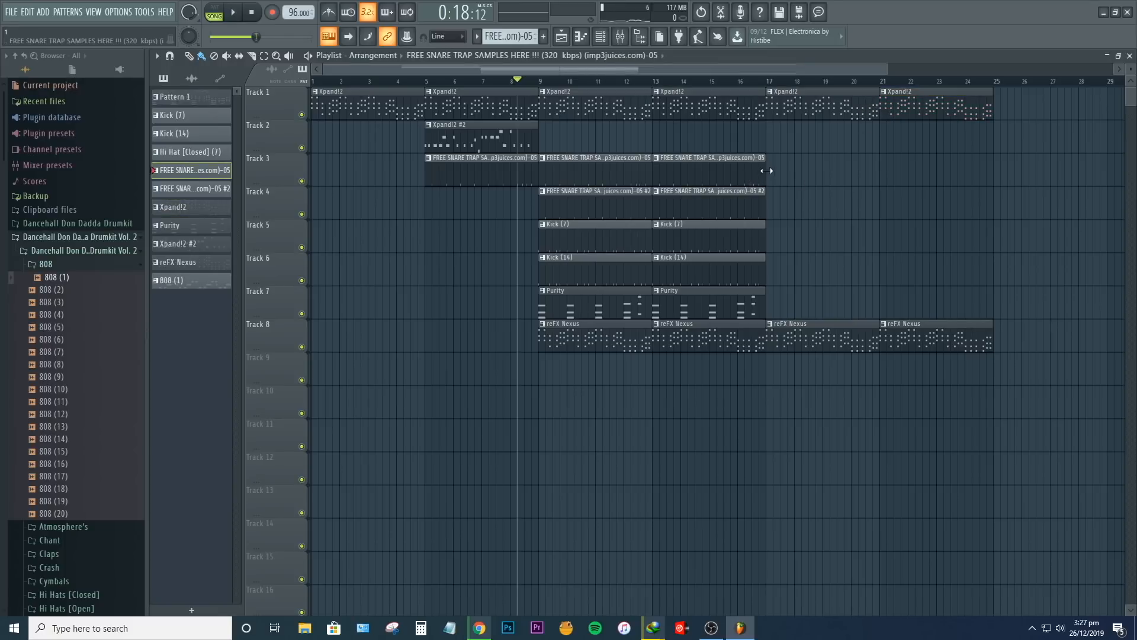
{"action": "left_click", "coordinate": [774, 172]}
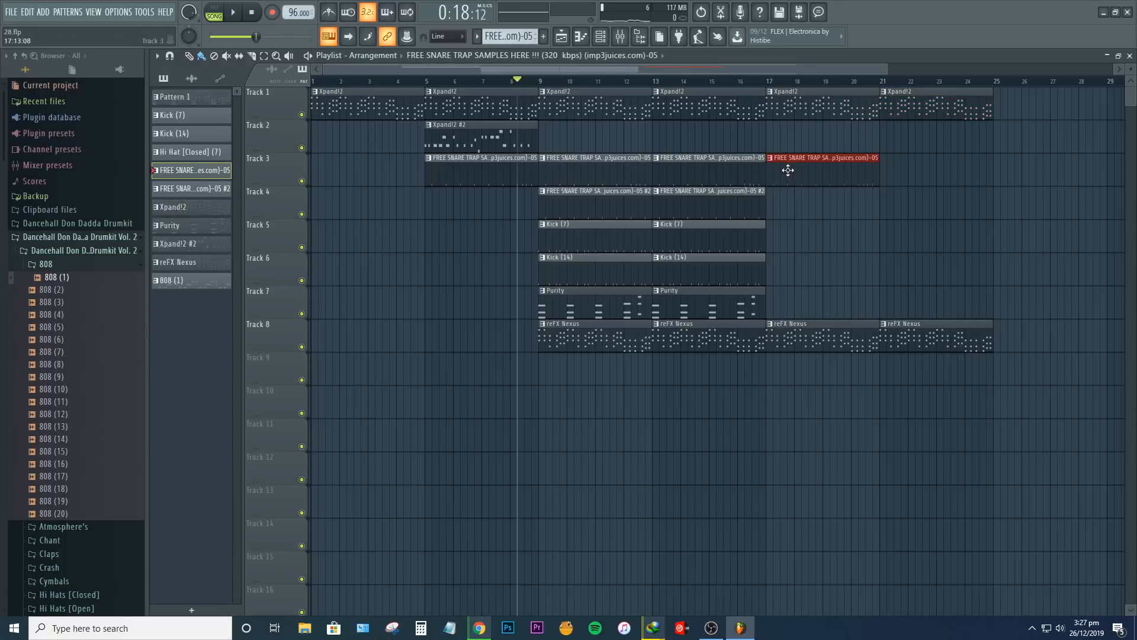
{"action": "left_click", "coordinate": [888, 166]}
{"action": "left_click", "coordinate": [751, 207]}
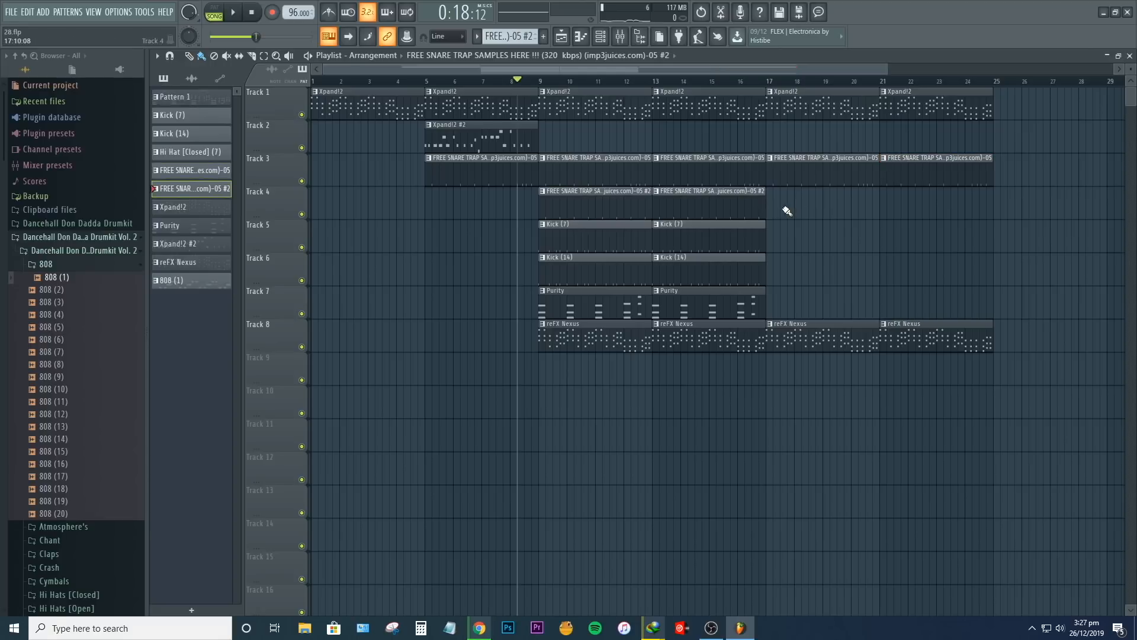
{"action": "left_click", "coordinate": [783, 210]}
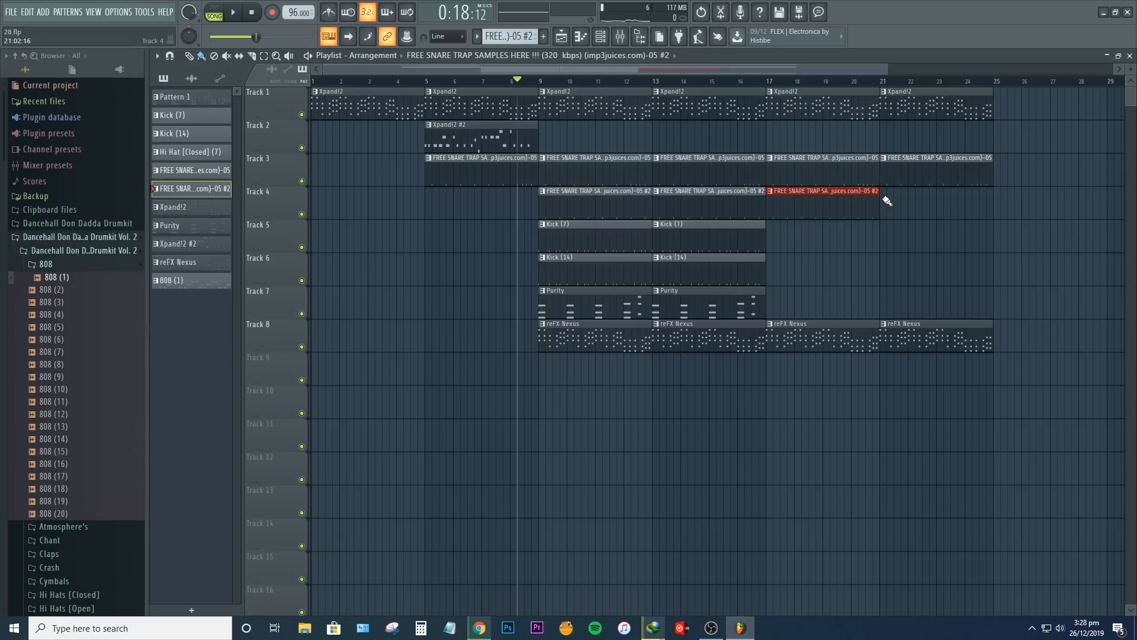
{"action": "left_click", "coordinate": [886, 199]}
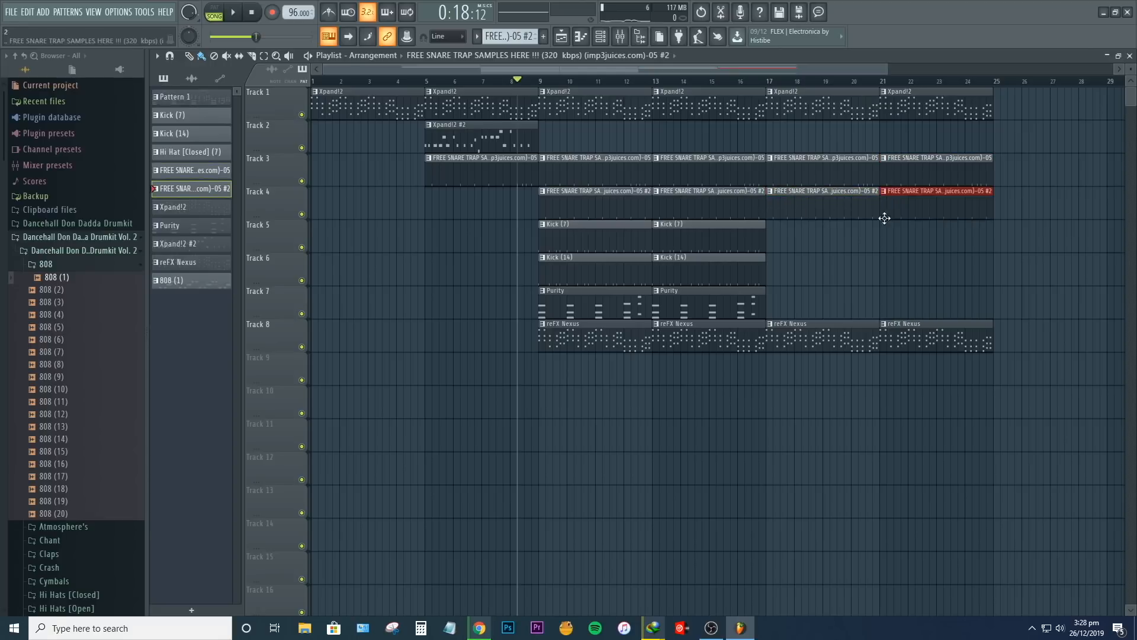
Extend Kick (7) on Track 5 and Kick (14) on Track 6 with clips at bars 17 and 21
{"action": "left_click", "coordinate": [733, 240]}
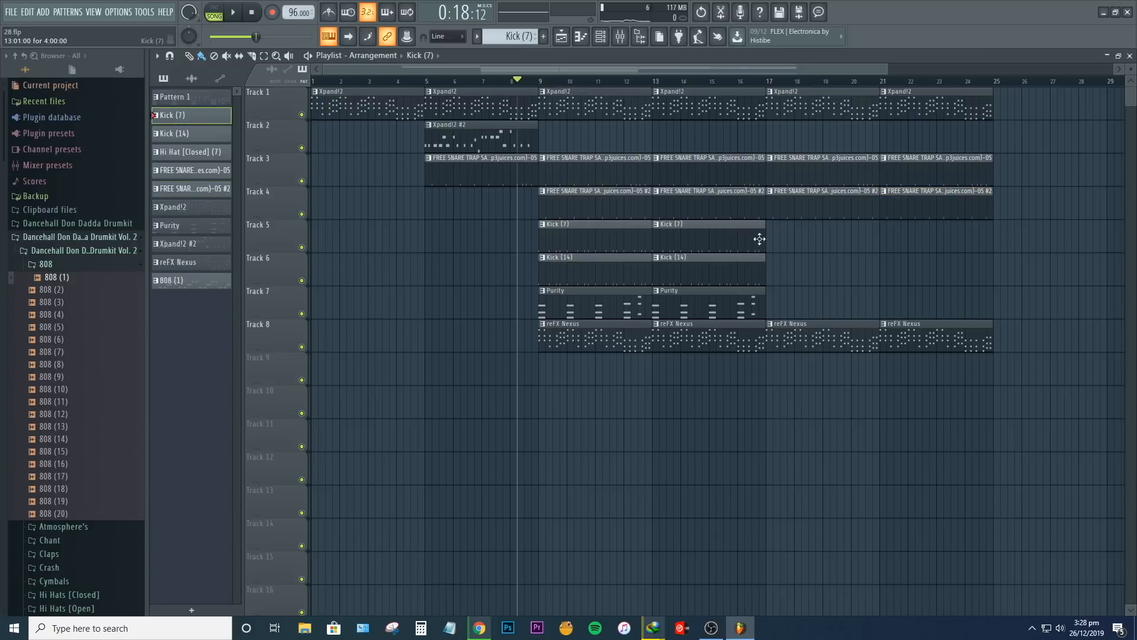
{"action": "left_click", "coordinate": [887, 240]}
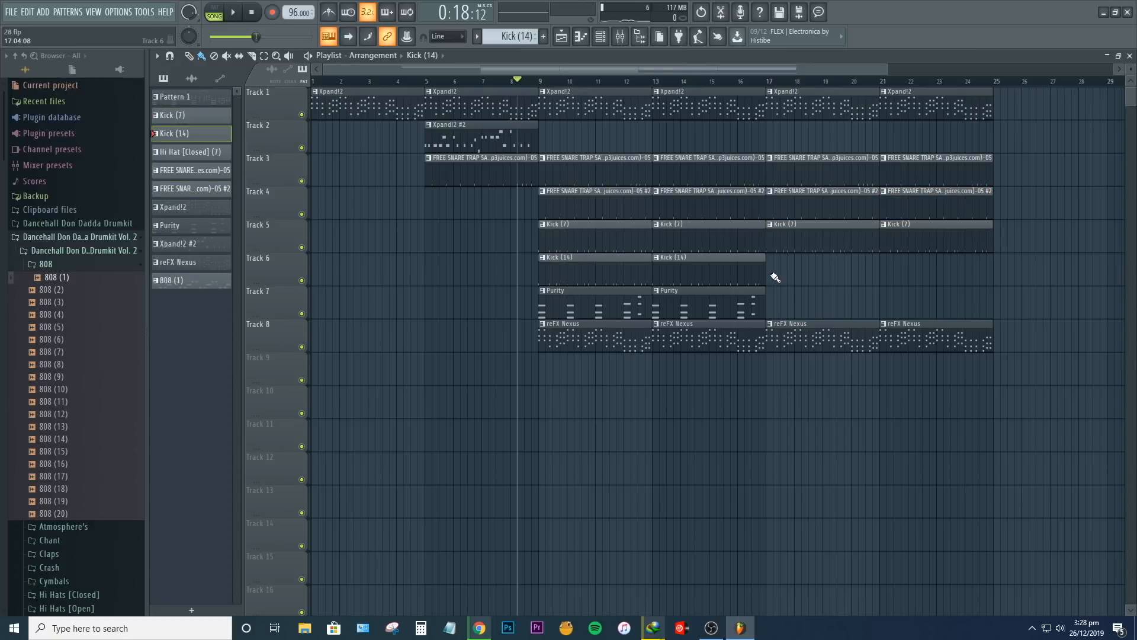
{"action": "left_click", "coordinate": [888, 274]}
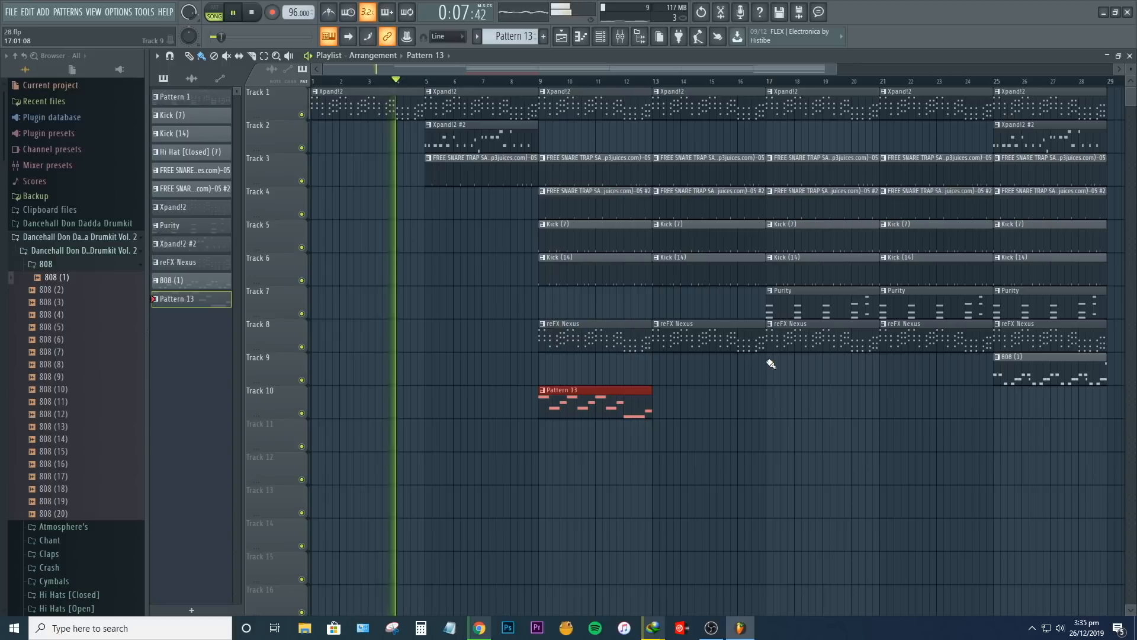
Place an 808 (1) clip on Track 9 at bar 13 and replace the one at bar 25 with an 808 (1) clip on Track 10
{"action": "left_click", "coordinate": [1056, 358]}
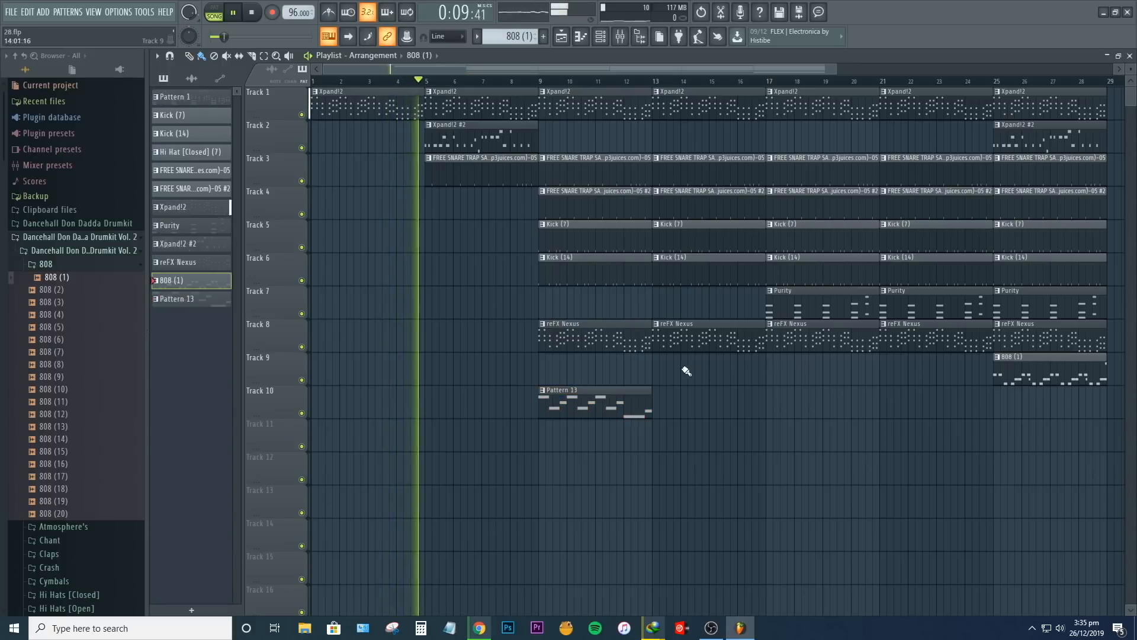
{"action": "left_click", "coordinate": [658, 368]}
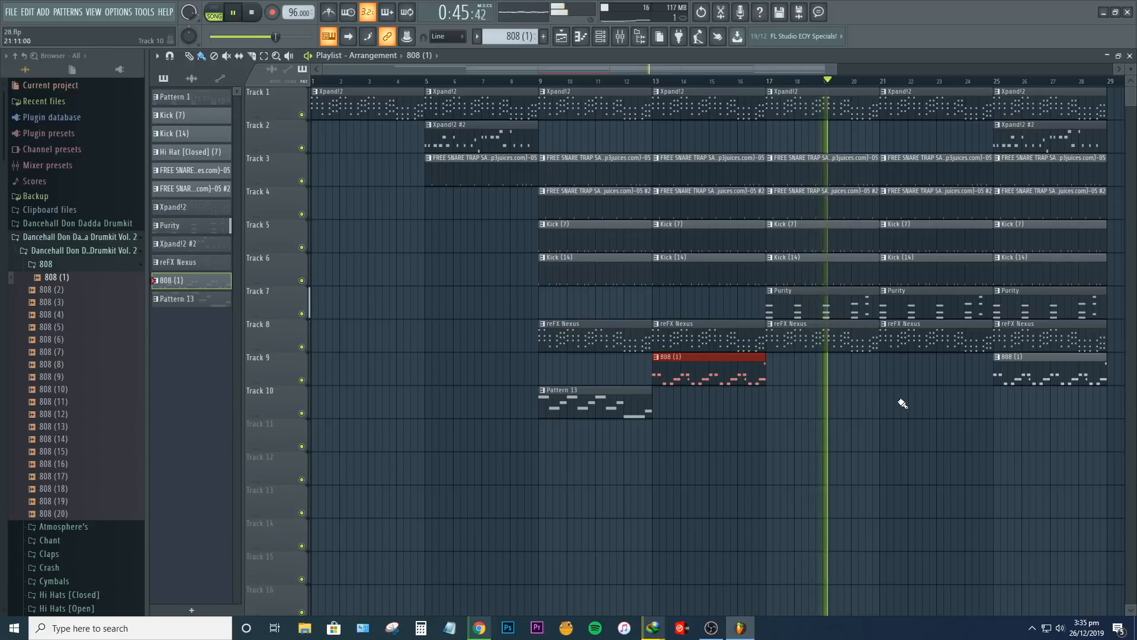
{"action": "right_click", "coordinate": [1020, 371]}
{"action": "left_click", "coordinate": [999, 415]}
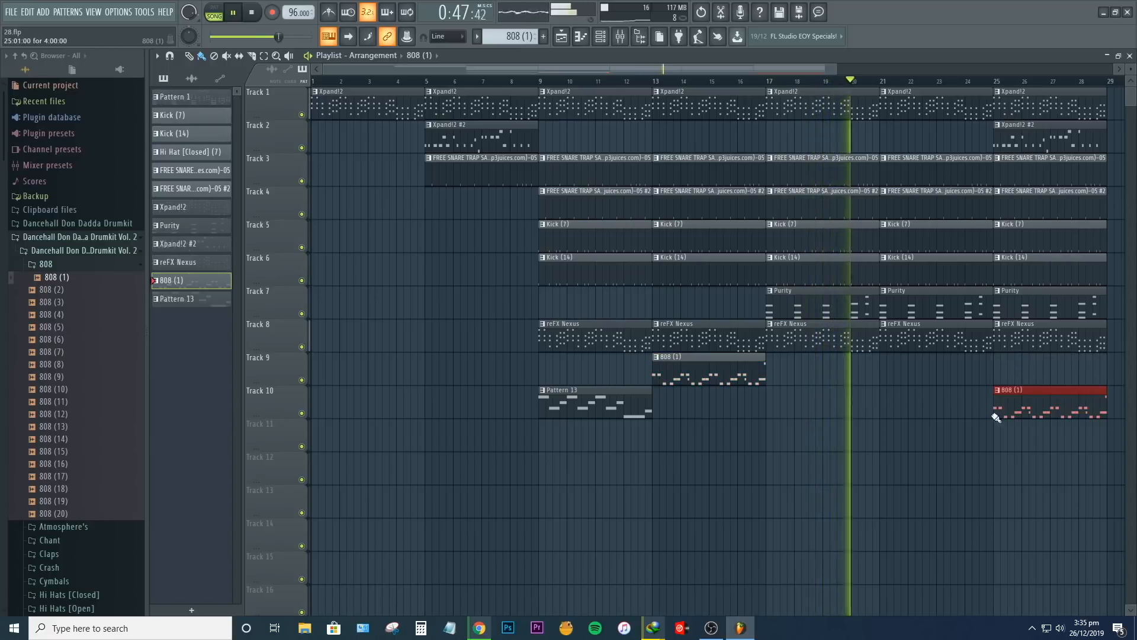
Replace the 808 (1) clip at bar 25 on Track 10 with a Pattern 13 clip
{"action": "right_click", "coordinate": [999, 414]}
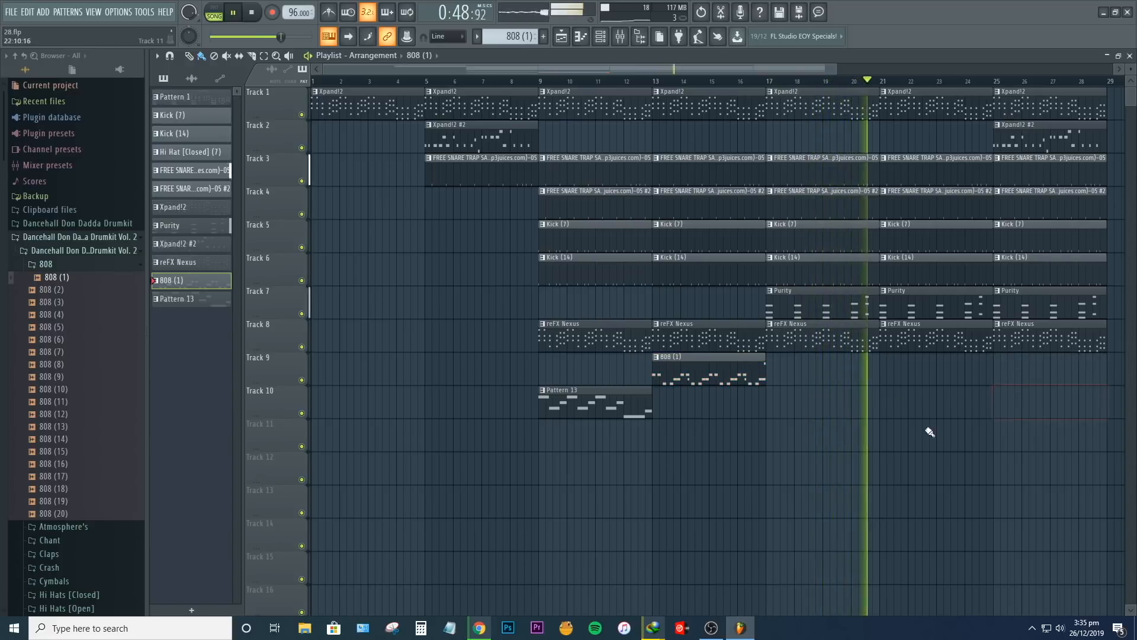
{"action": "left_click", "coordinate": [598, 403]}
{"action": "left_click", "coordinate": [999, 410]}
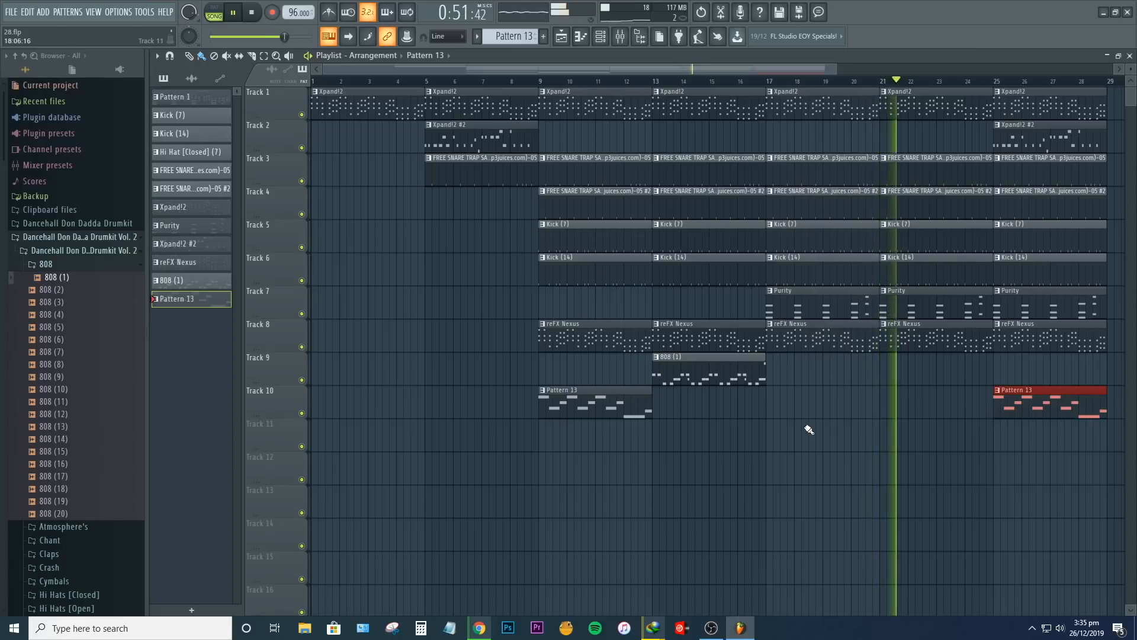
Place a Pattern 13 clip at bar 21 on Track 9 and shorten it to 3:04:00
{"action": "left_click", "coordinate": [884, 379]}
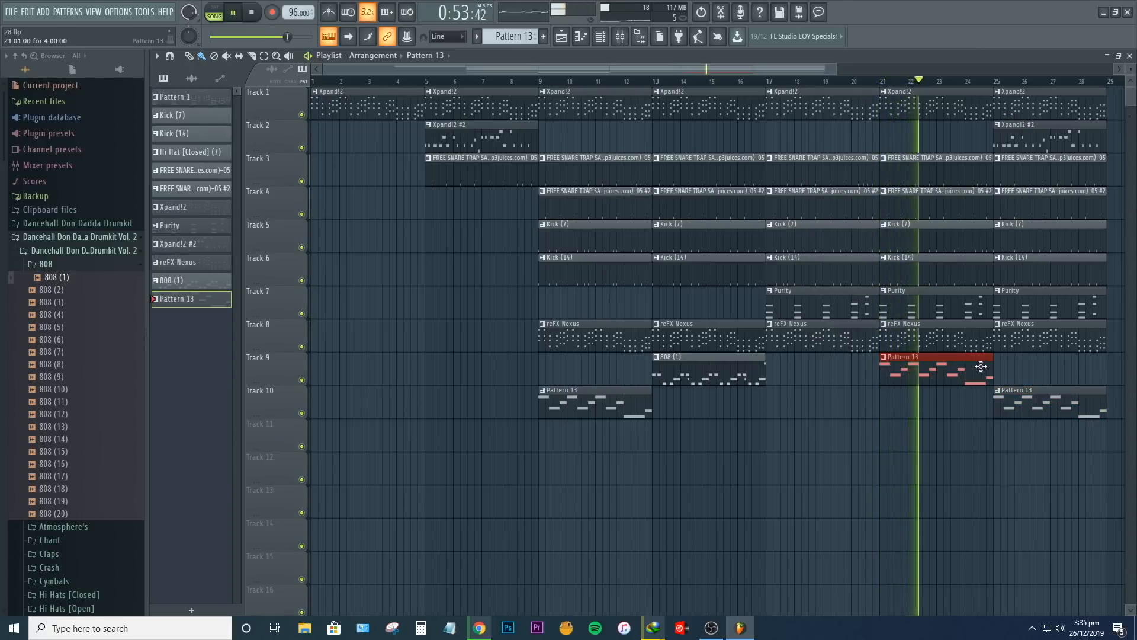
{"action": "left_click_drag", "start_coordinate": [995, 368], "coordinate": [970, 368]}
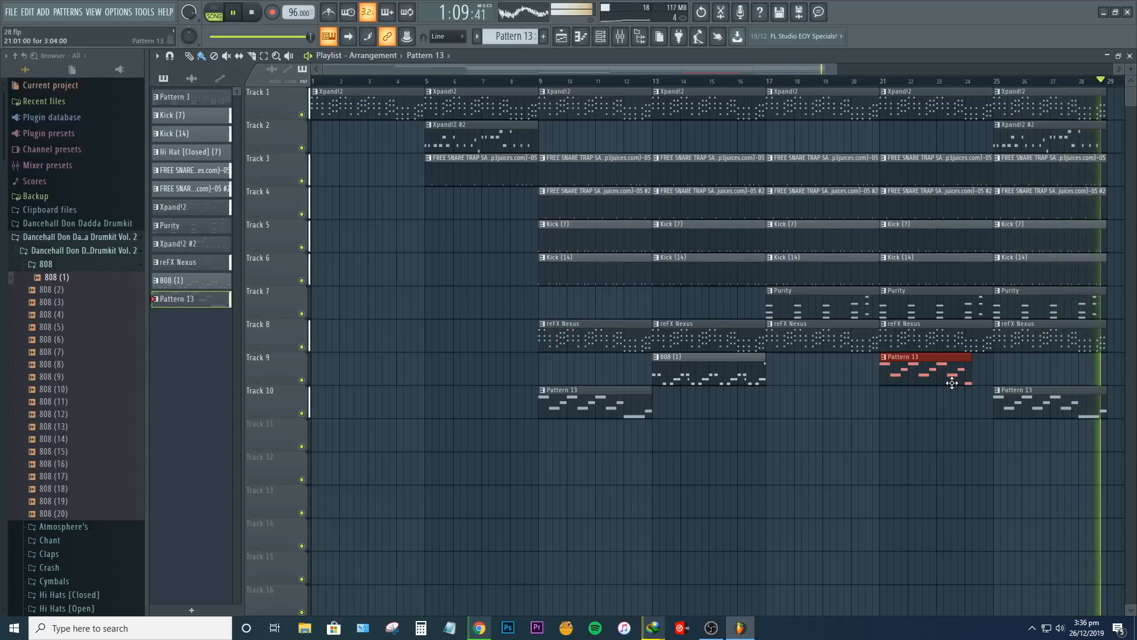
{"action": "key", "text": "space"}
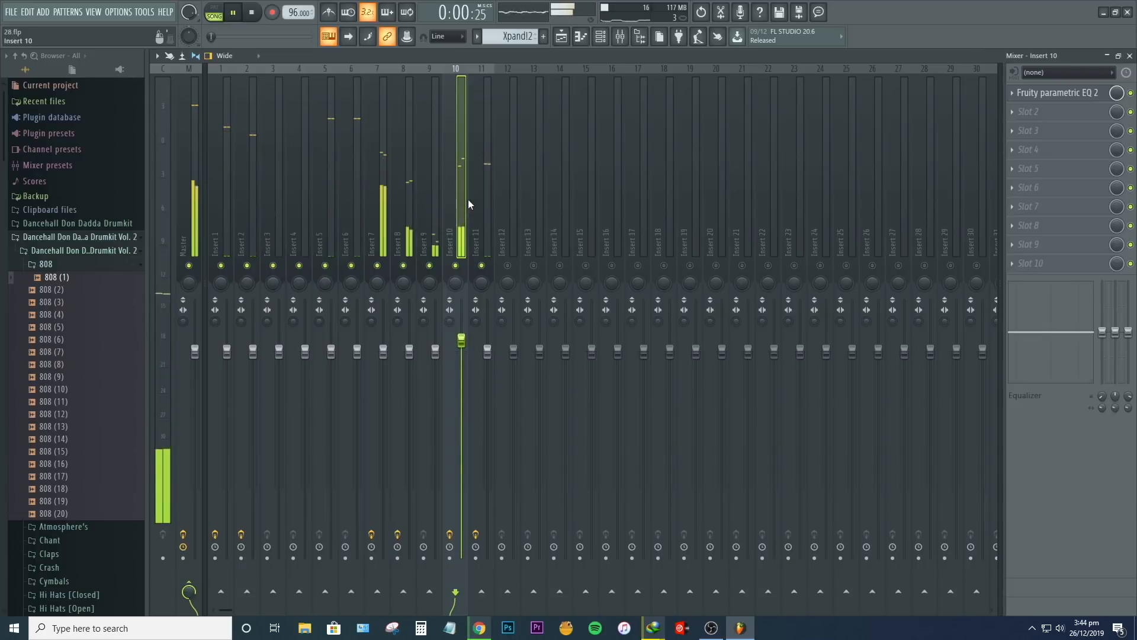
Cut the low end of mixer Insert 10 with the band 1 high-pass in Fruity parametric EQ 2, at about 152 Hz
{"action": "left_click", "coordinate": [1072, 95]}
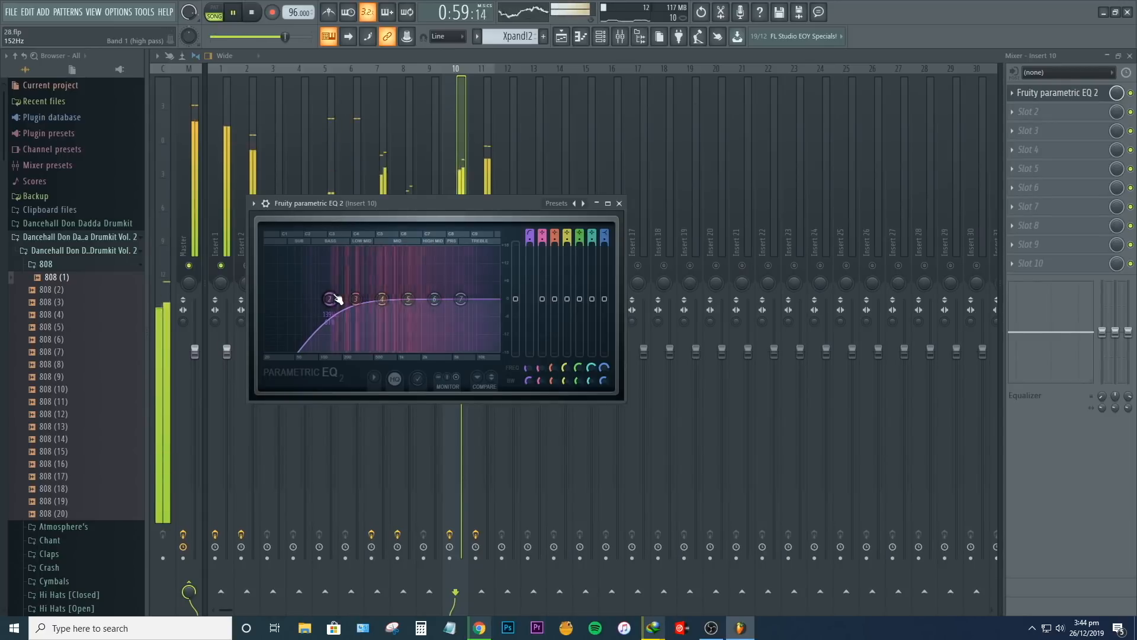
{"action": "left_click_drag", "start_coordinate": [335, 297], "coordinate": [299, 331]}
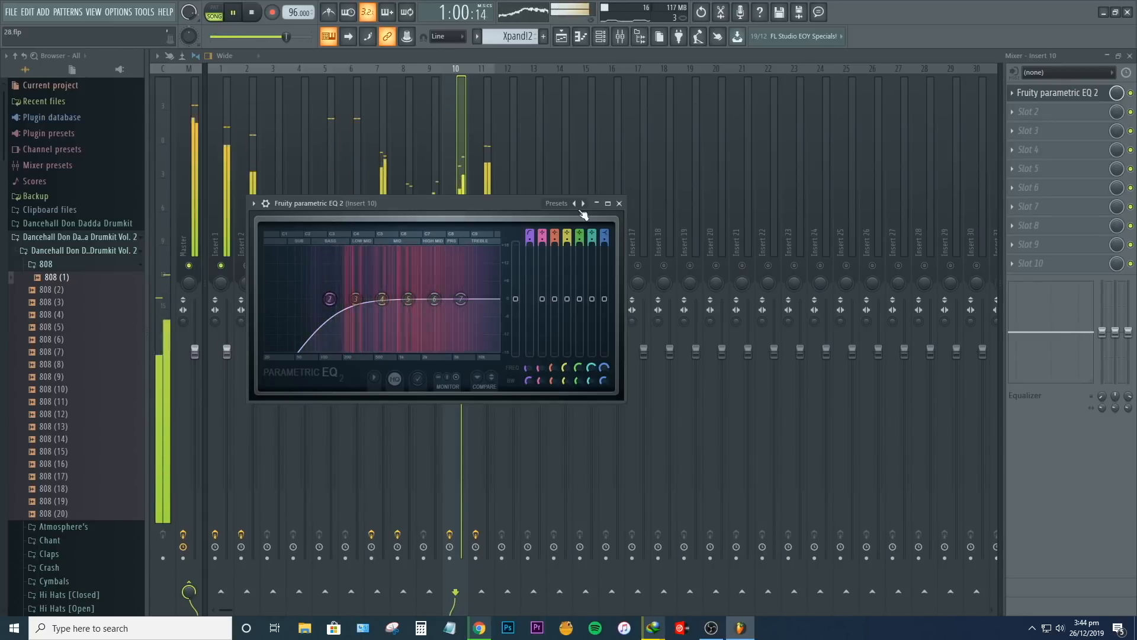
{"action": "left_click", "coordinate": [619, 203]}
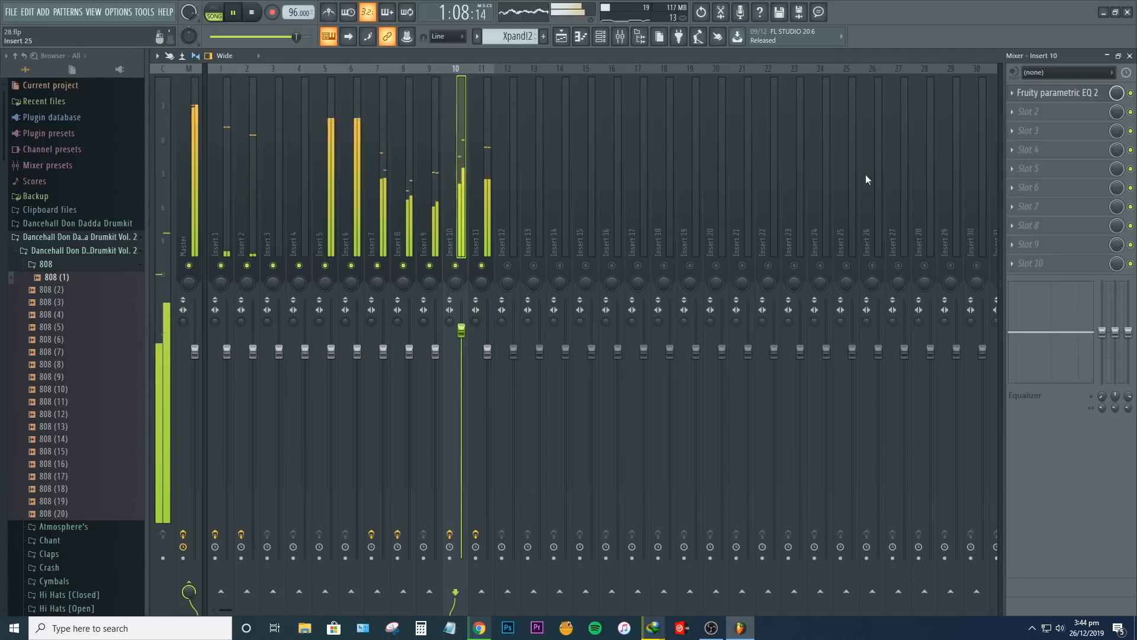
Pull band 6 of Insert 10's Fruity parametric EQ 2 down into a slight midrange dip and return to the playlist
{"action": "left_click", "coordinate": [1057, 93]}
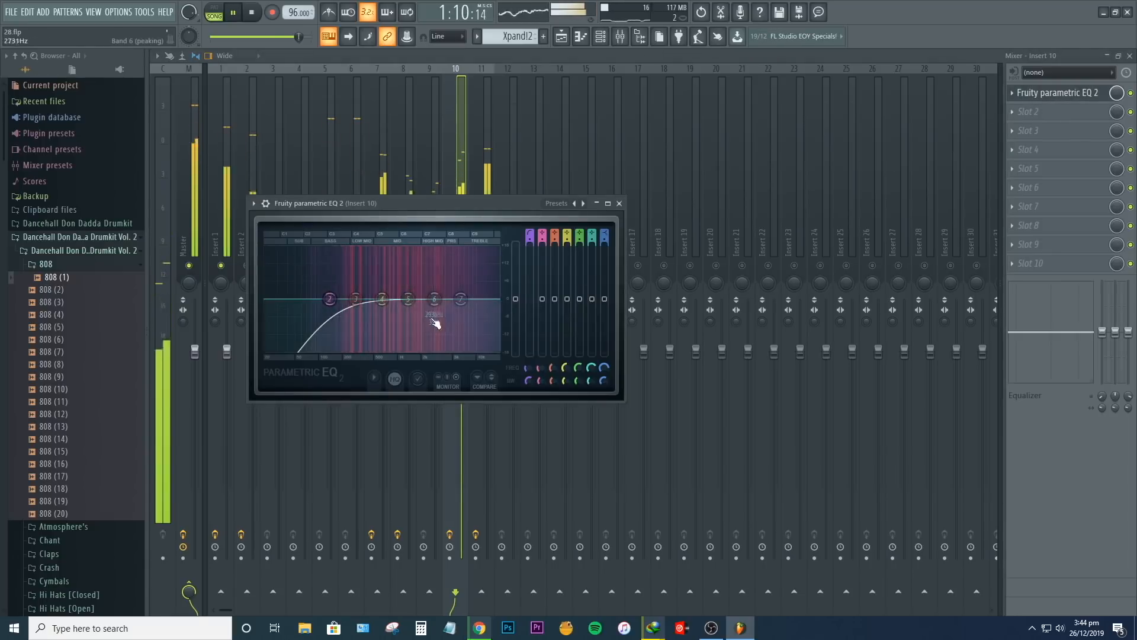
{"action": "left_click_drag", "start_coordinate": [437, 298], "coordinate": [431, 307]}
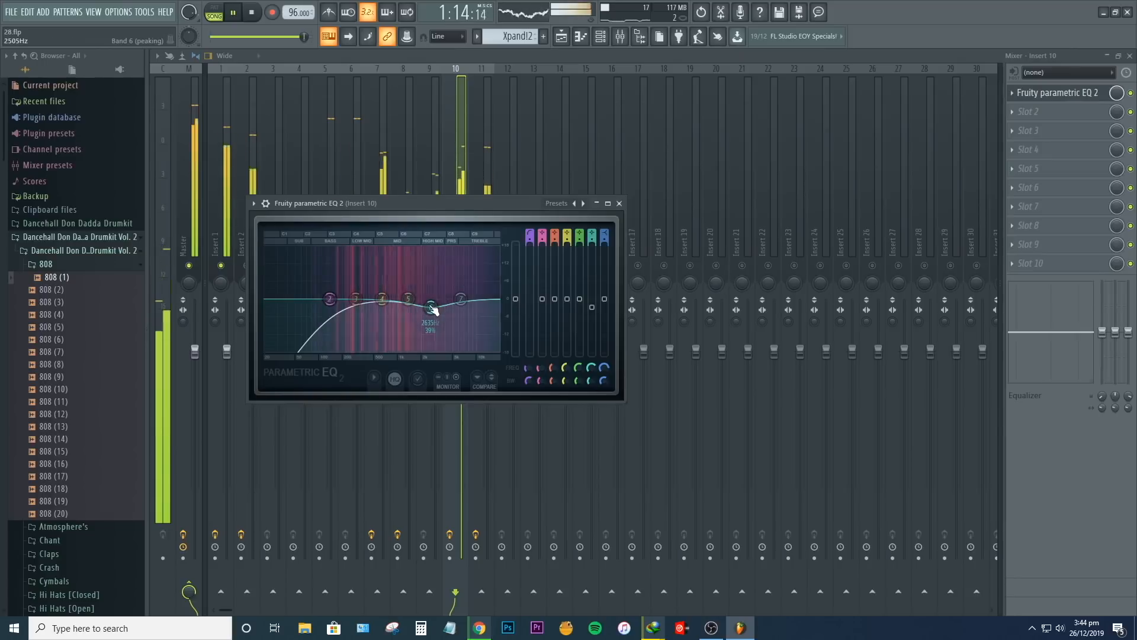
{"action": "mouse_move", "coordinate": [431, 307]}
{"action": "left_mouse_down"}
{"action": "mouse_move", "coordinate": [409, 308]}
{"action": "mouse_move", "coordinate": [436, 286]}
{"action": "left_mouse_up"}
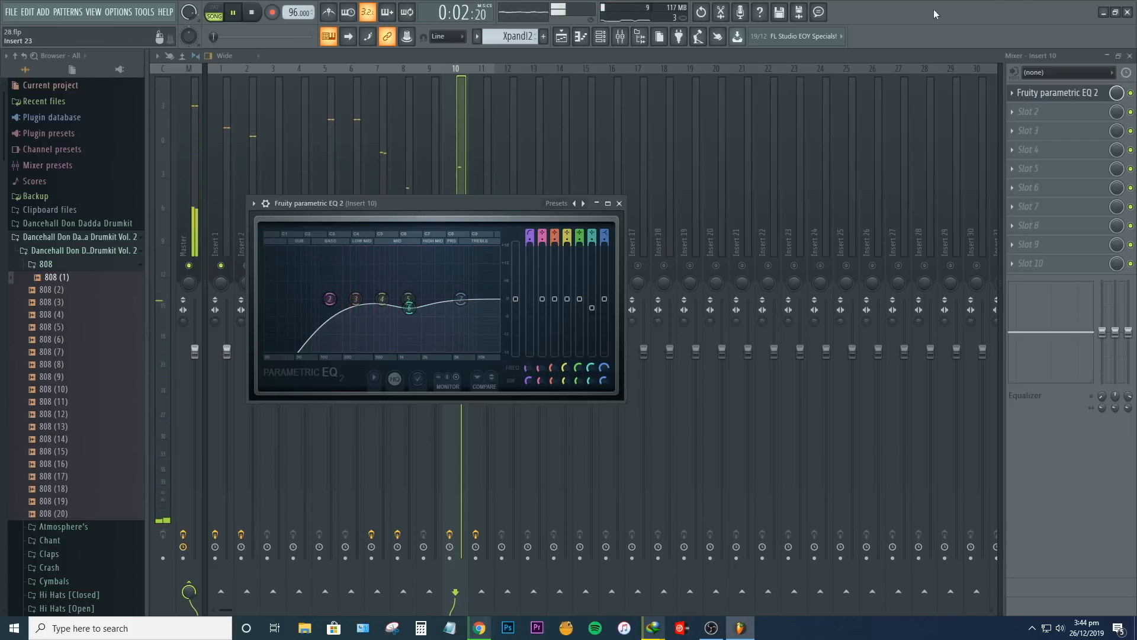
{"action": "left_click", "coordinate": [1128, 13]}
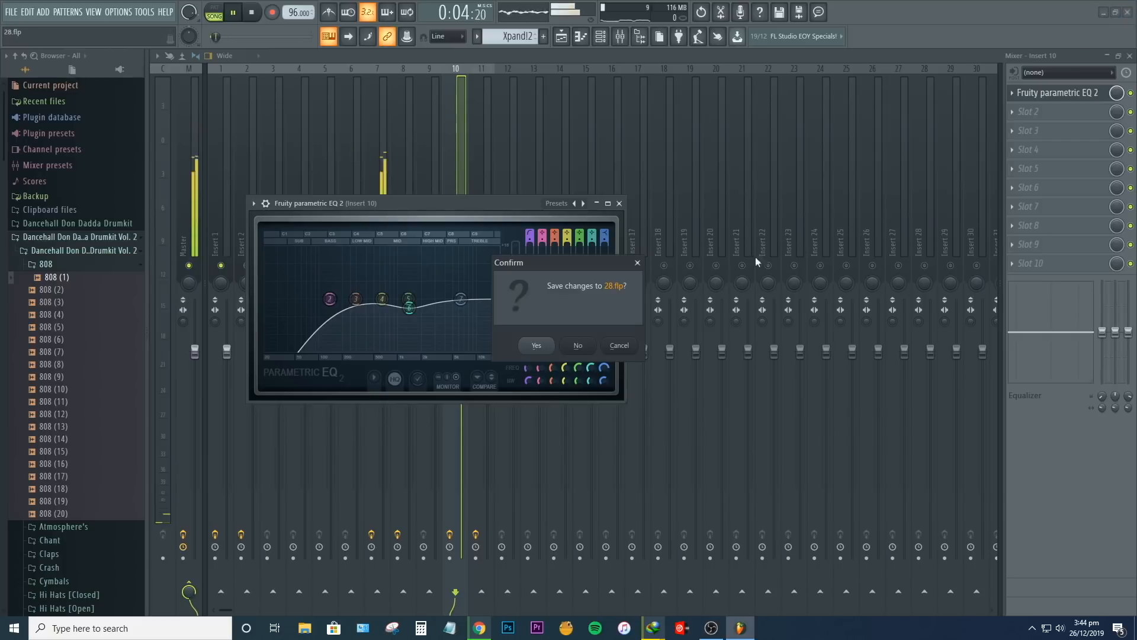
{"action": "left_click", "coordinate": [619, 345]}
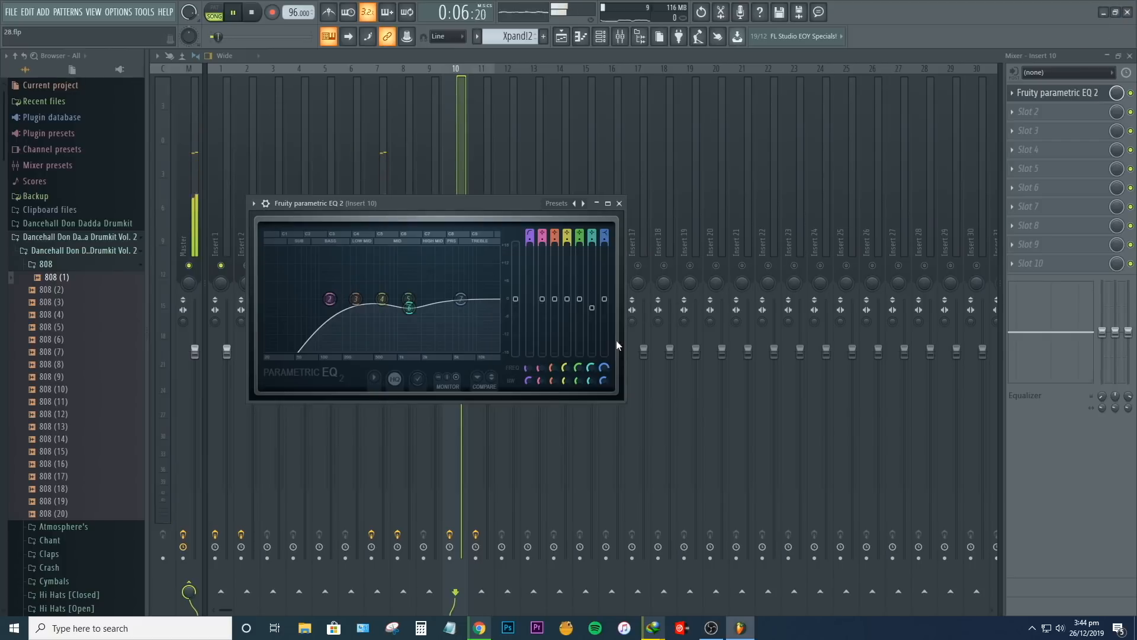
{"action": "left_click", "coordinate": [1130, 55]}
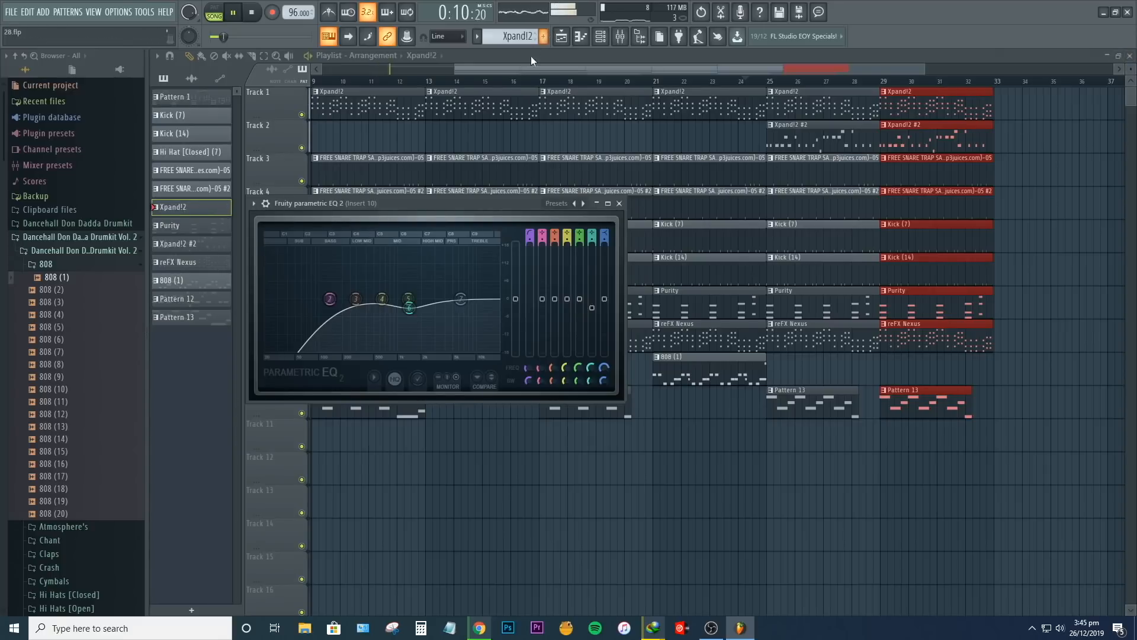
Place Hi Hat [Closed] (7) clips on Track 11 at bars 13, 21, 25 and 29
{"action": "left_click_drag", "start_coordinate": [923, 68], "coordinate": [1133, 49]}
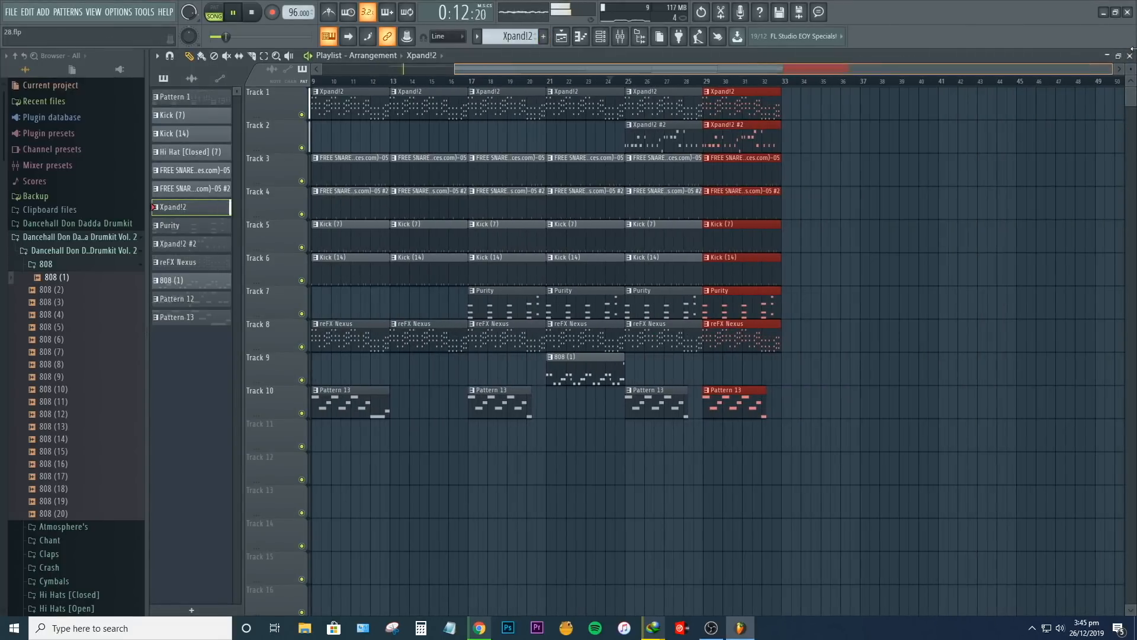
{"action": "left_click_drag", "start_coordinate": [1021, 67], "coordinate": [763, 74]}
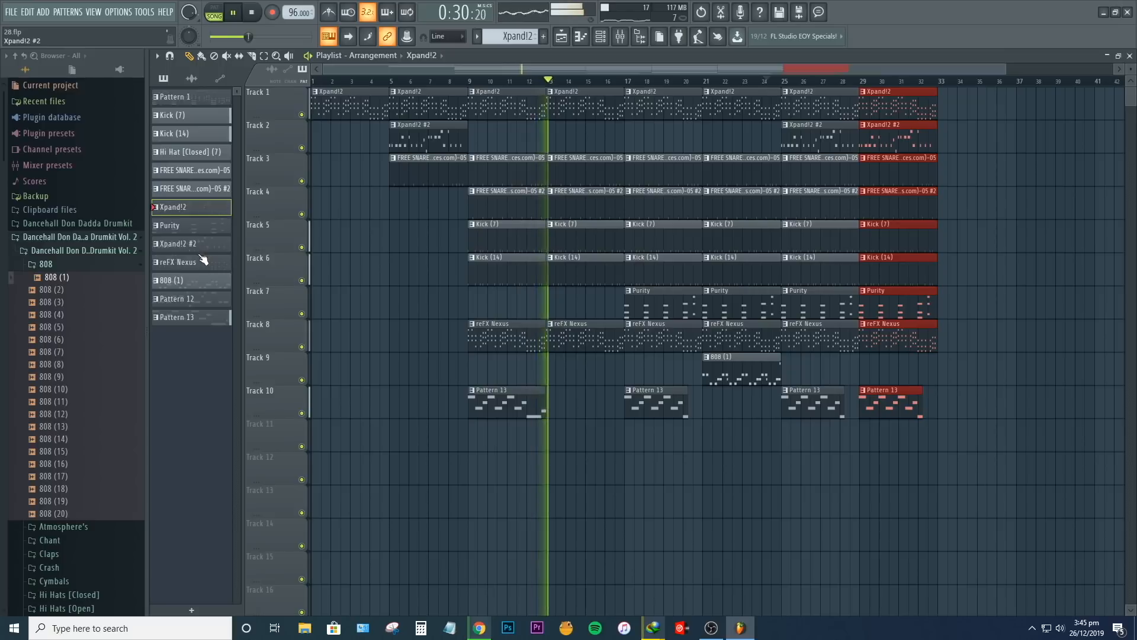
{"action": "left_click", "coordinate": [195, 152]}
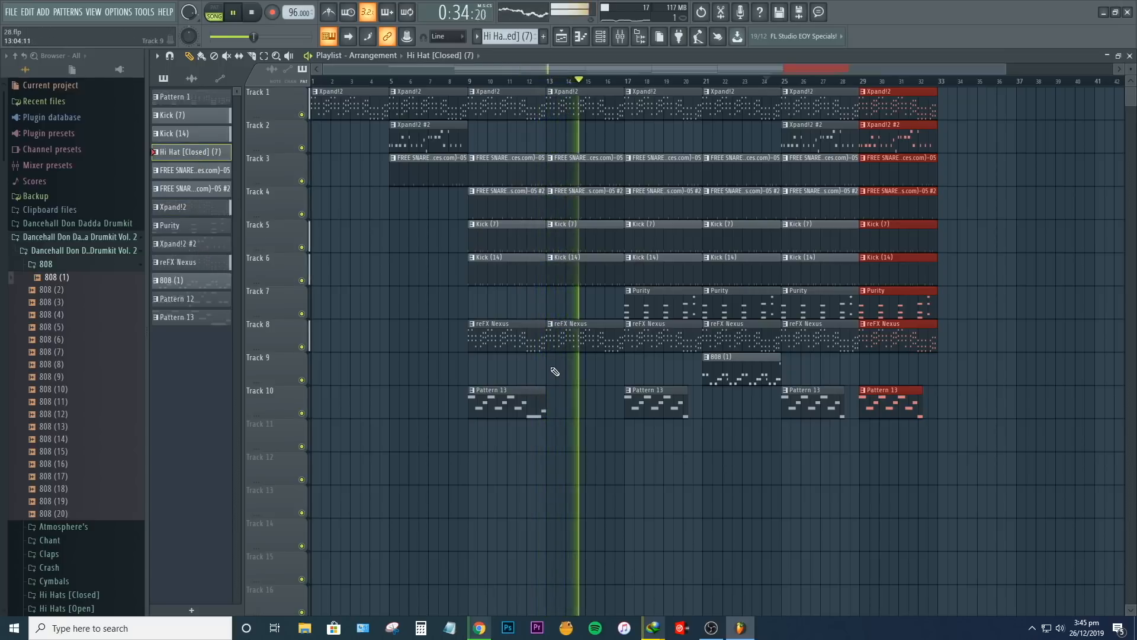
{"action": "left_click", "coordinate": [550, 444]}
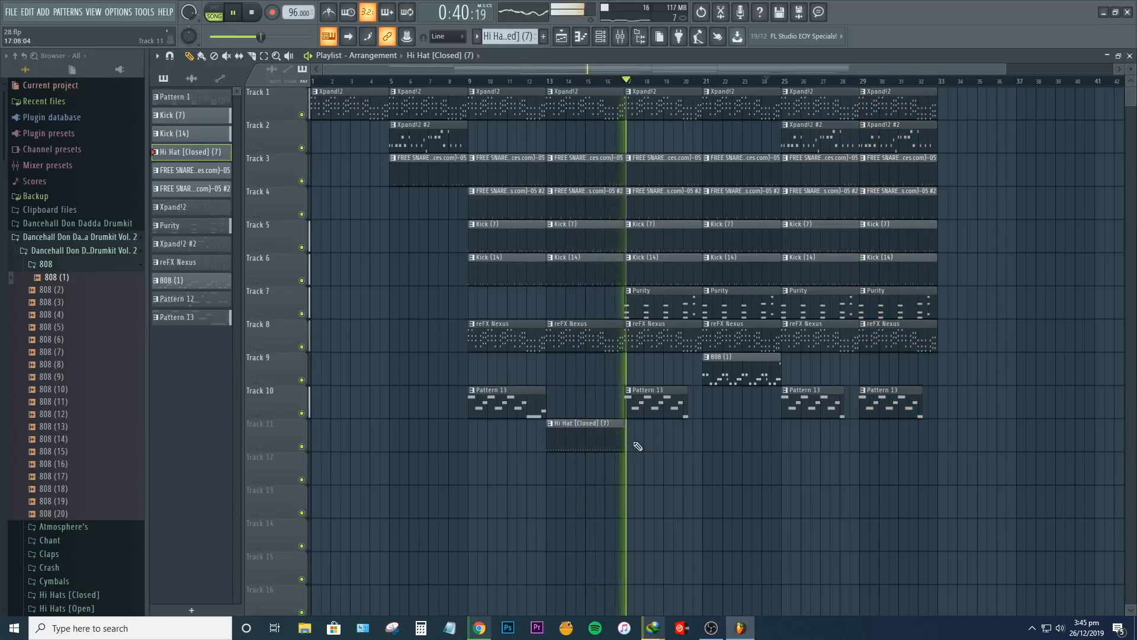
{"action": "left_click", "coordinate": [704, 439]}
{"action": "left_click", "coordinate": [783, 435]}
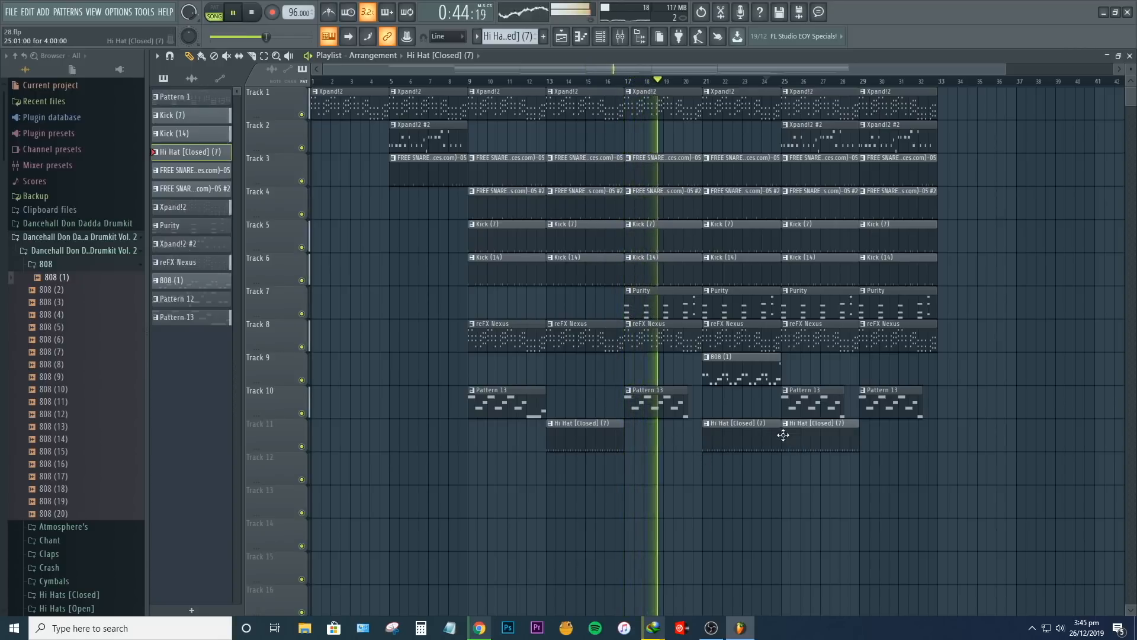
{"action": "left_click", "coordinate": [870, 442]}
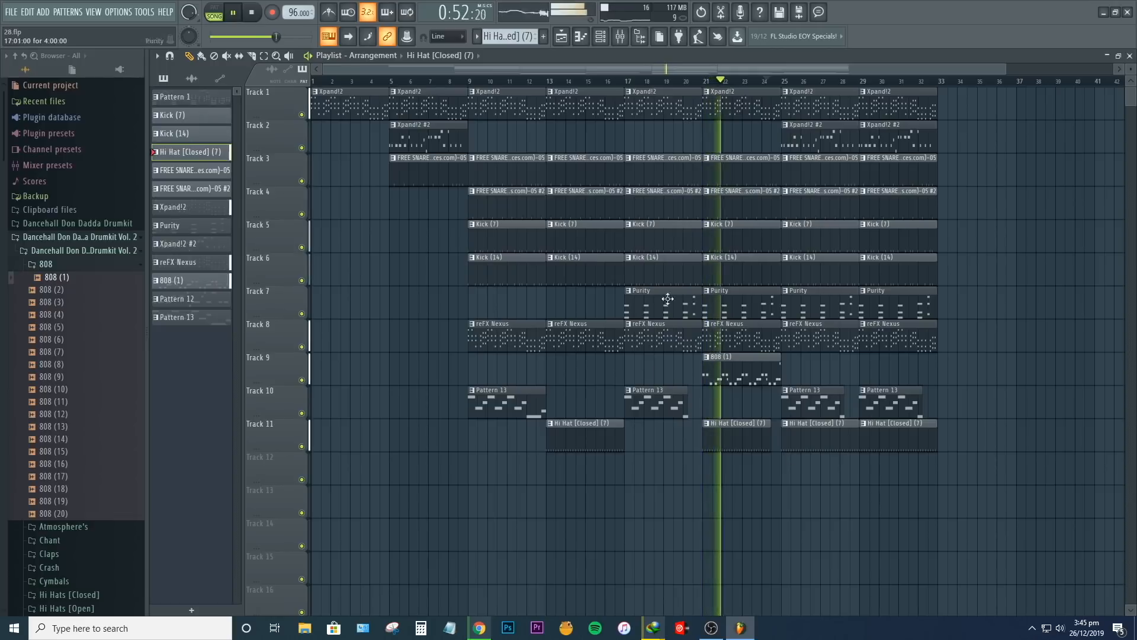
Review the Fruity parametric EQ 2 curve on mixer Insert 11
{"action": "left_click", "coordinate": [620, 37]}
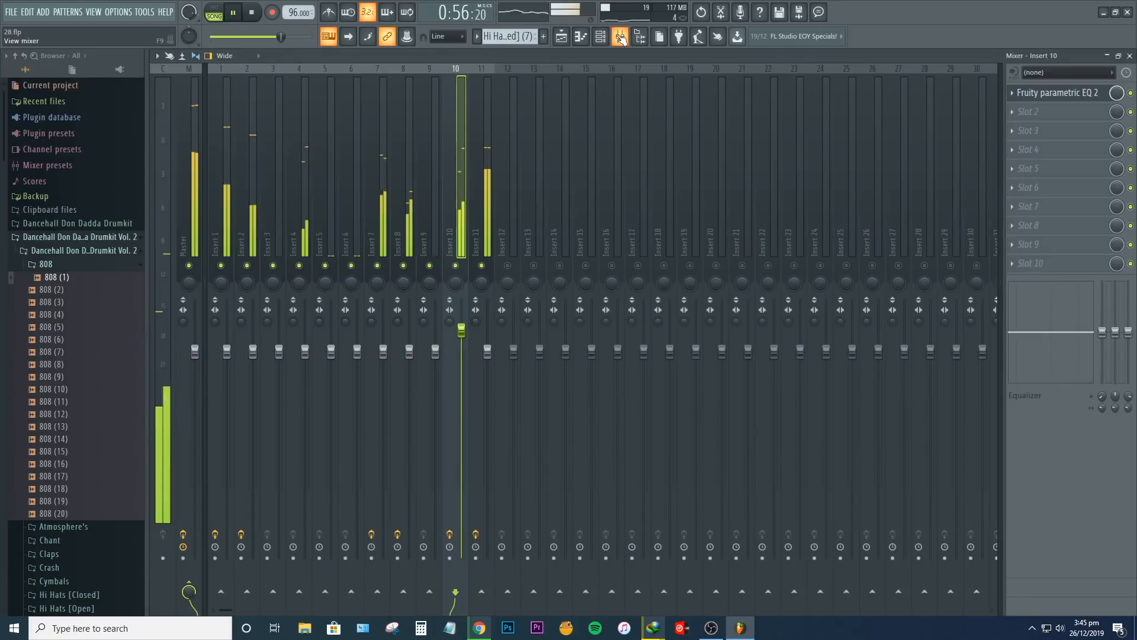
{"action": "left_click", "coordinate": [489, 225]}
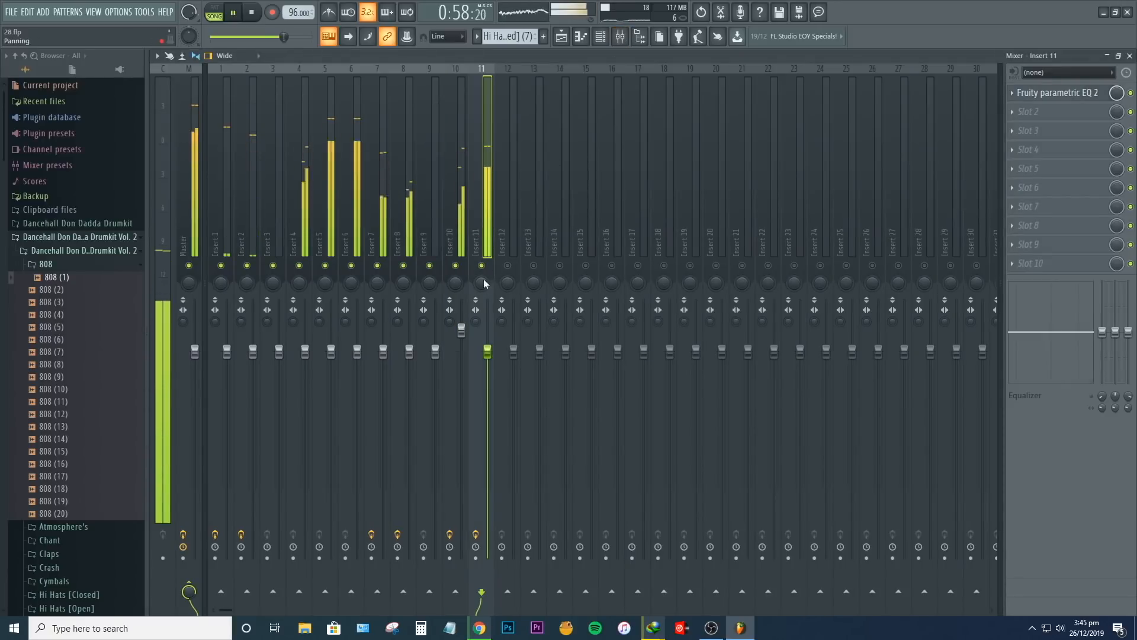
{"action": "left_click", "coordinate": [1054, 94]}
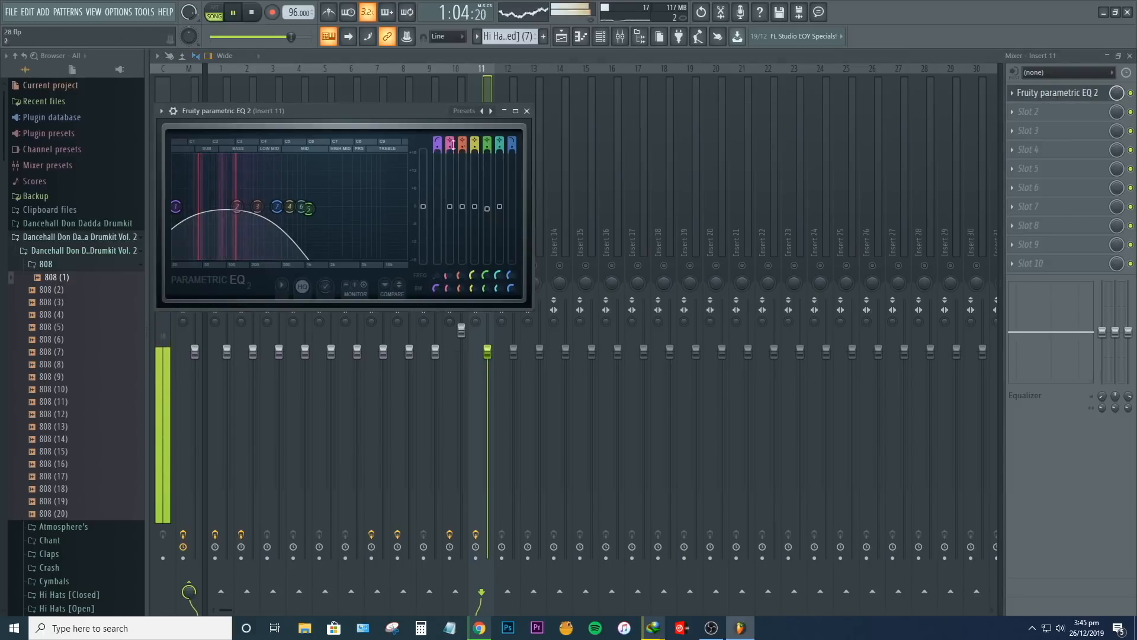
{"action": "left_click", "coordinate": [527, 112]}
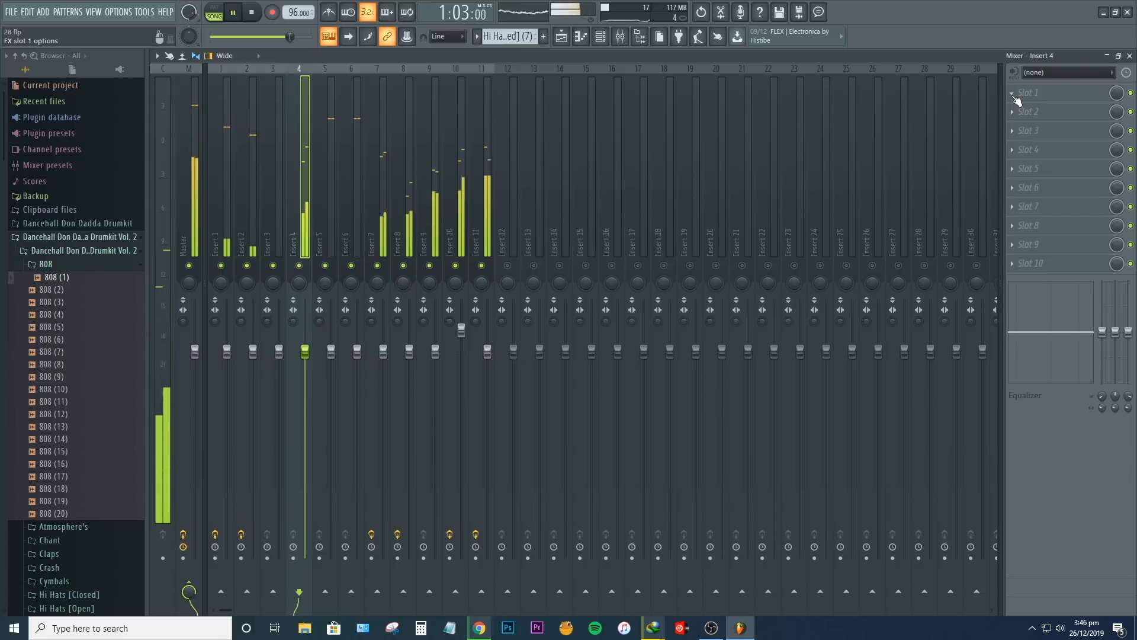
Set Insert 4's mixer equalizer to -18.0 dB lows and 7.1 dB highs, and lower its volume fader
{"action": "left_click_drag", "start_coordinate": [1102, 333], "coordinate": [1129, 323]}
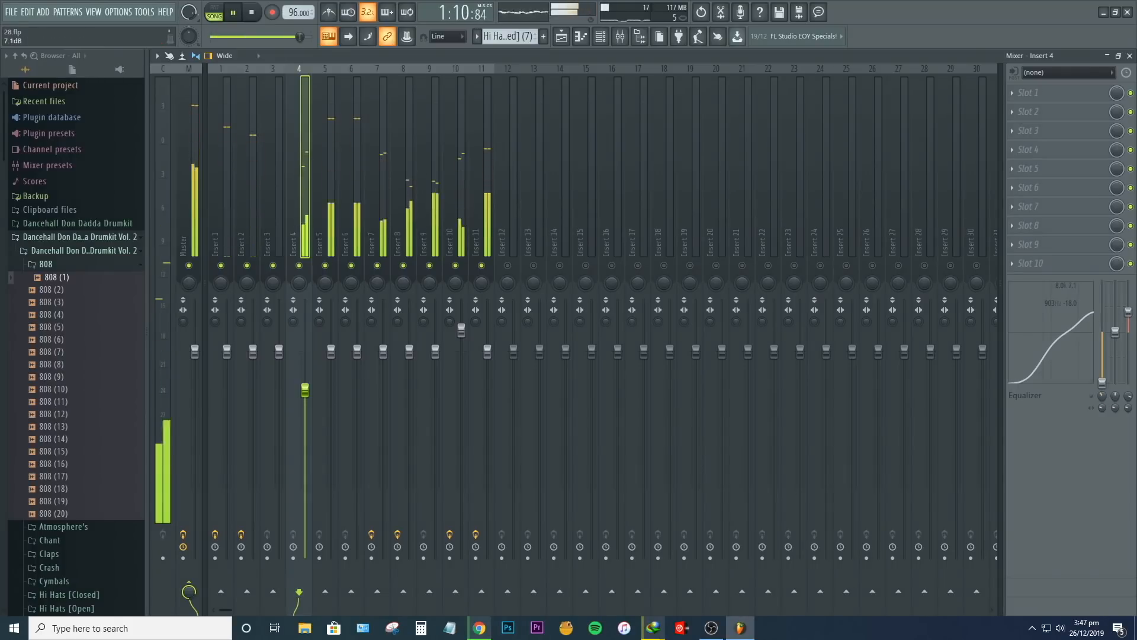
{"action": "mouse_move", "coordinate": [305, 390]}
{"action": "left_mouse_down"}
{"action": "mouse_move", "coordinate": [305, 411]}
{"action": "mouse_move", "coordinate": [305, 399]}
{"action": "left_mouse_up"}
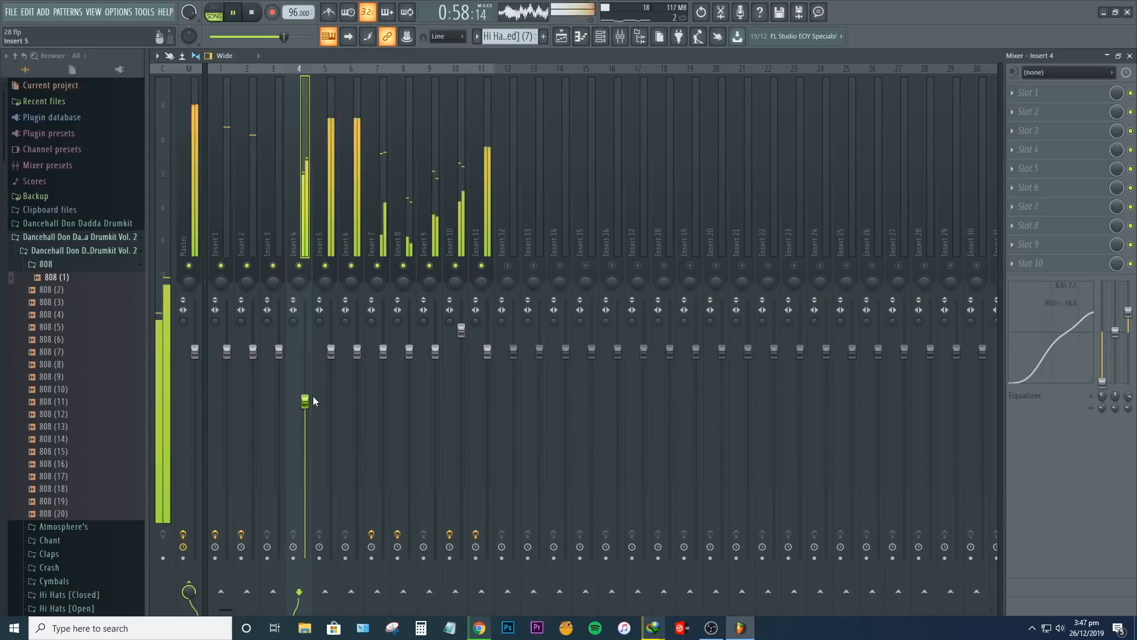
{"action": "key", "text": "space"}
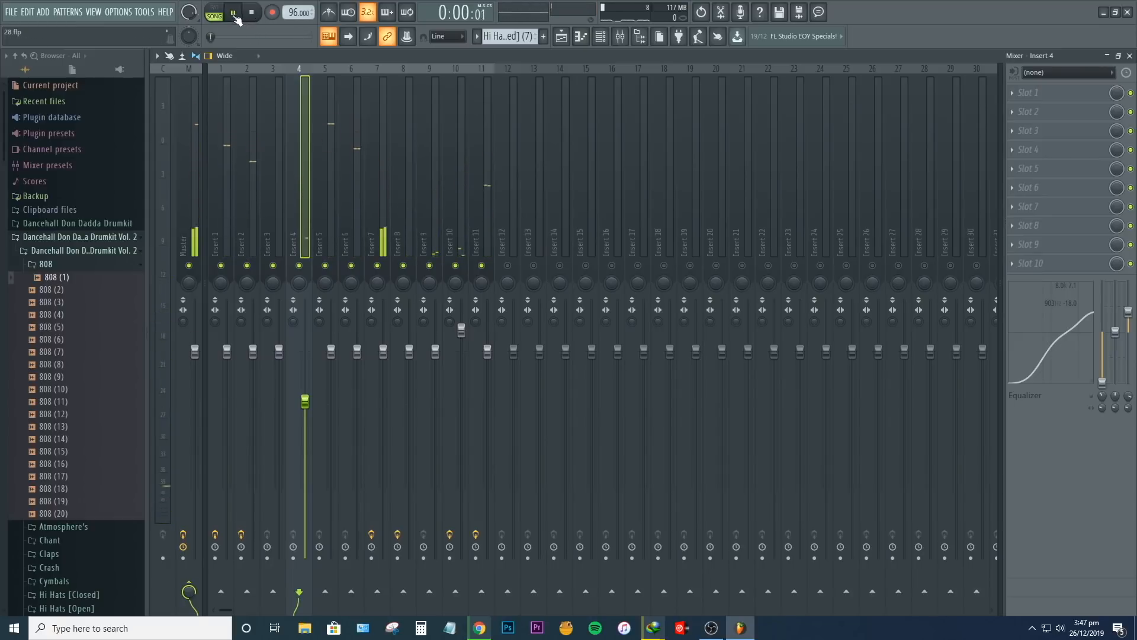
Load Gross Beat in Insert 4's first effect slot and play bars 13 to 16 as a loop
{"action": "left_click", "coordinate": [1011, 93]}
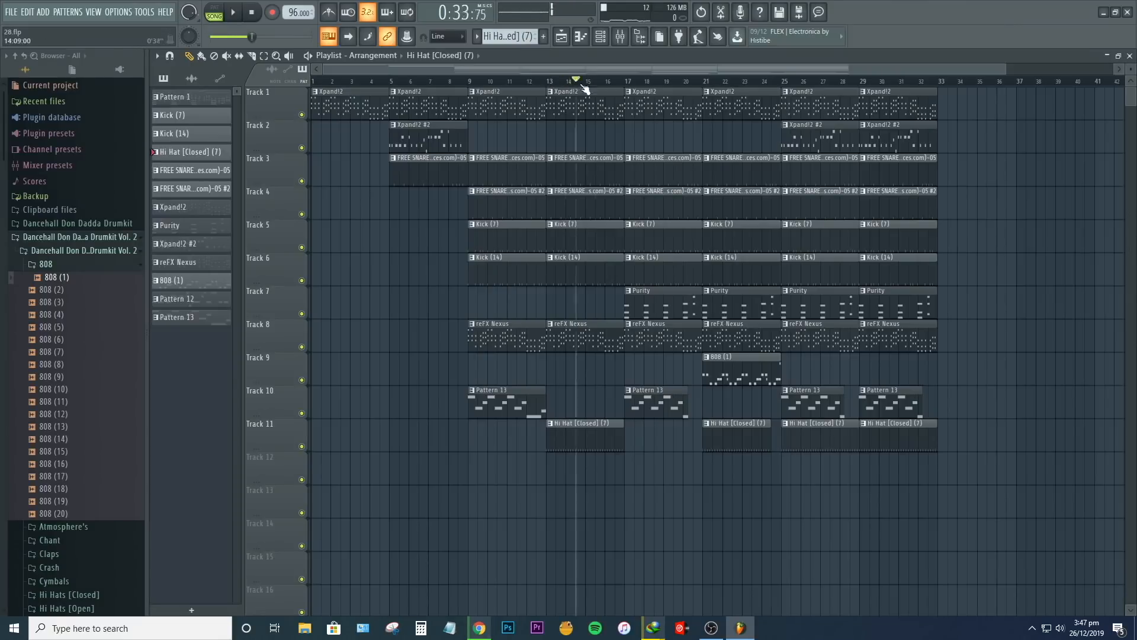
{"action": "left_click_drag", "start_coordinate": [548, 90], "coordinate": [618, 83]}
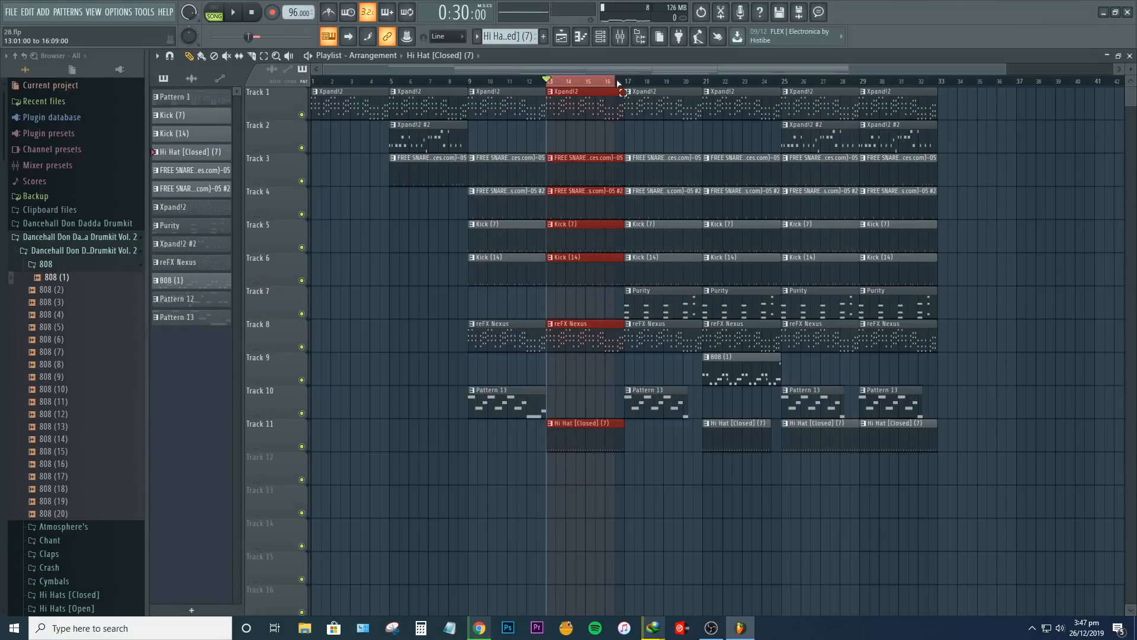
{"action": "key", "text": "space"}
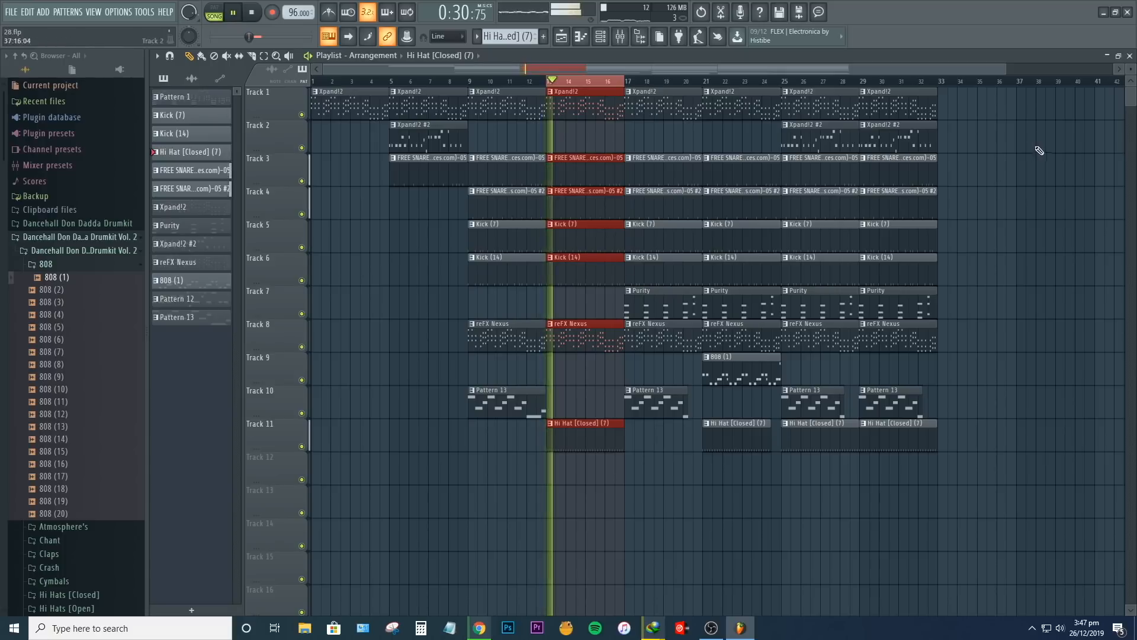
Set Gross Beat's time preset on Insert 4 to Complex 3 and return to the playlist
{"action": "left_click", "coordinate": [629, 43]}
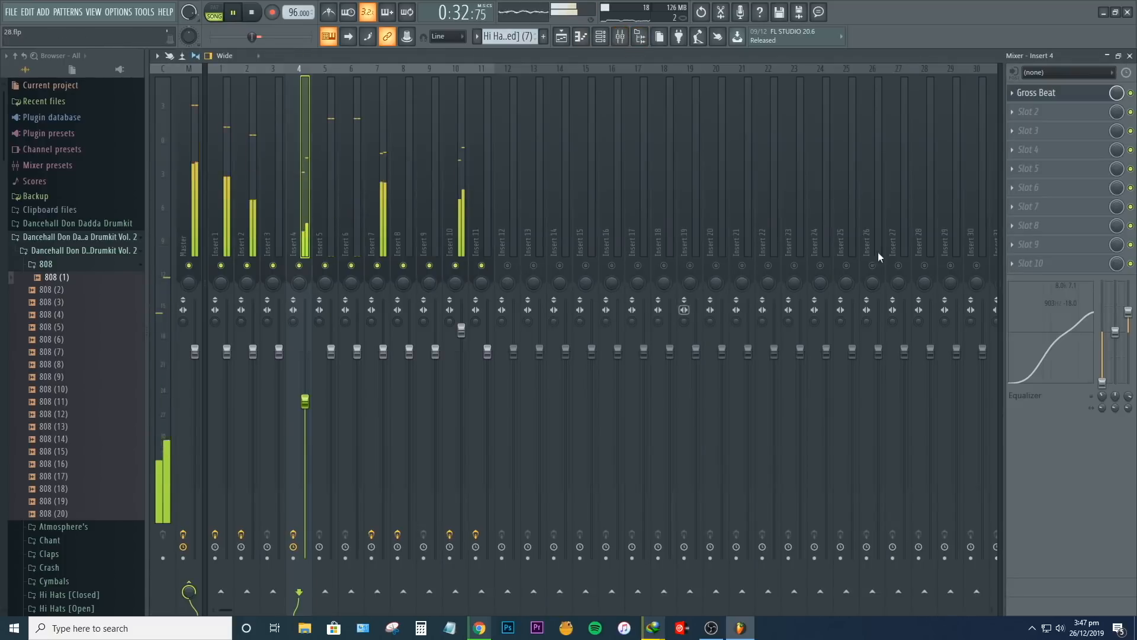
{"action": "left_click", "coordinate": [1064, 98]}
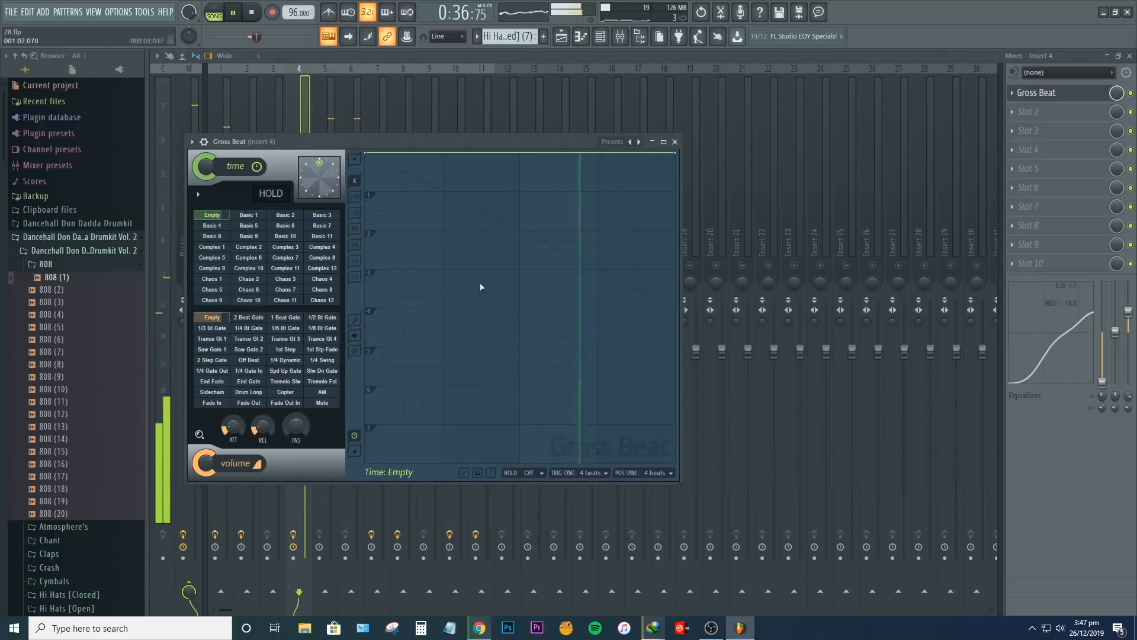
{"action": "left_click", "coordinate": [211, 289]}
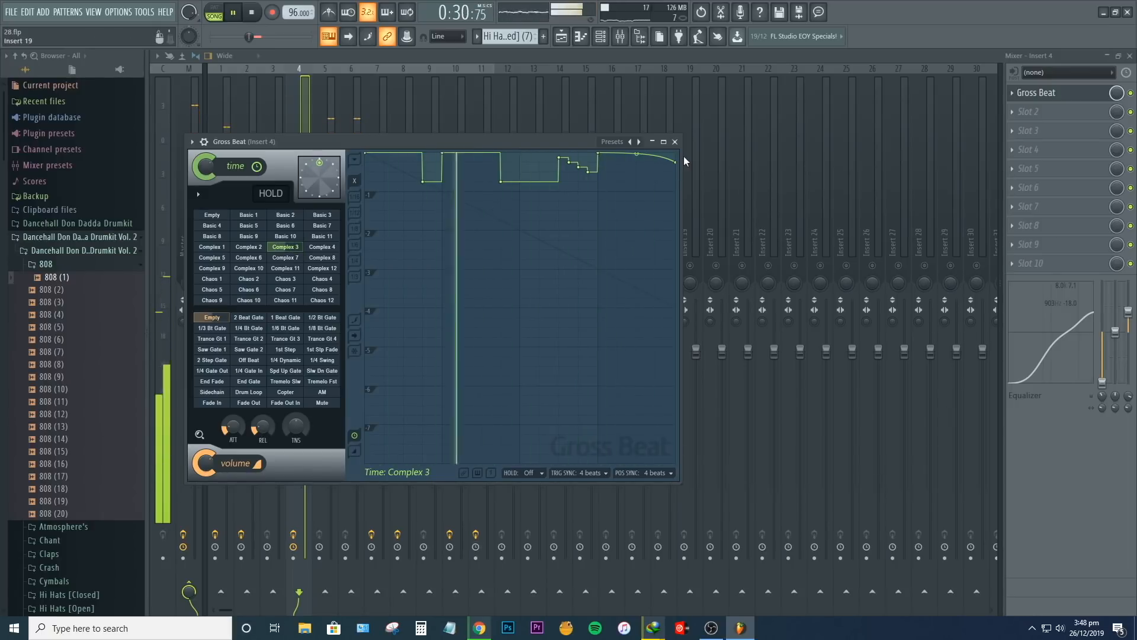
{"action": "left_click", "coordinate": [675, 143]}
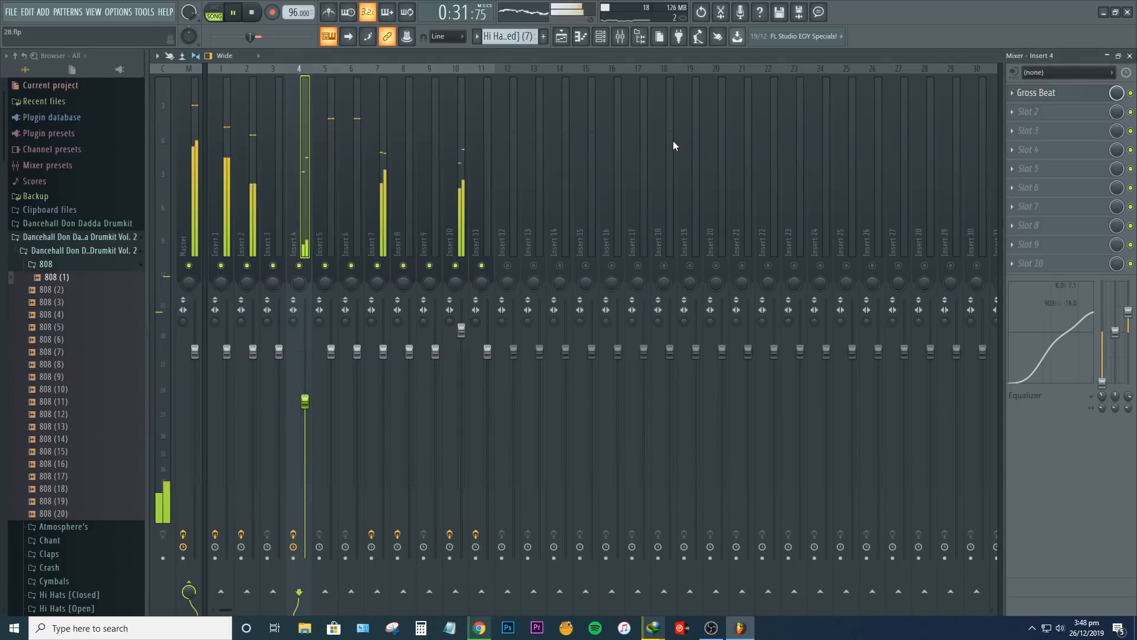
{"action": "left_click", "coordinate": [620, 43]}
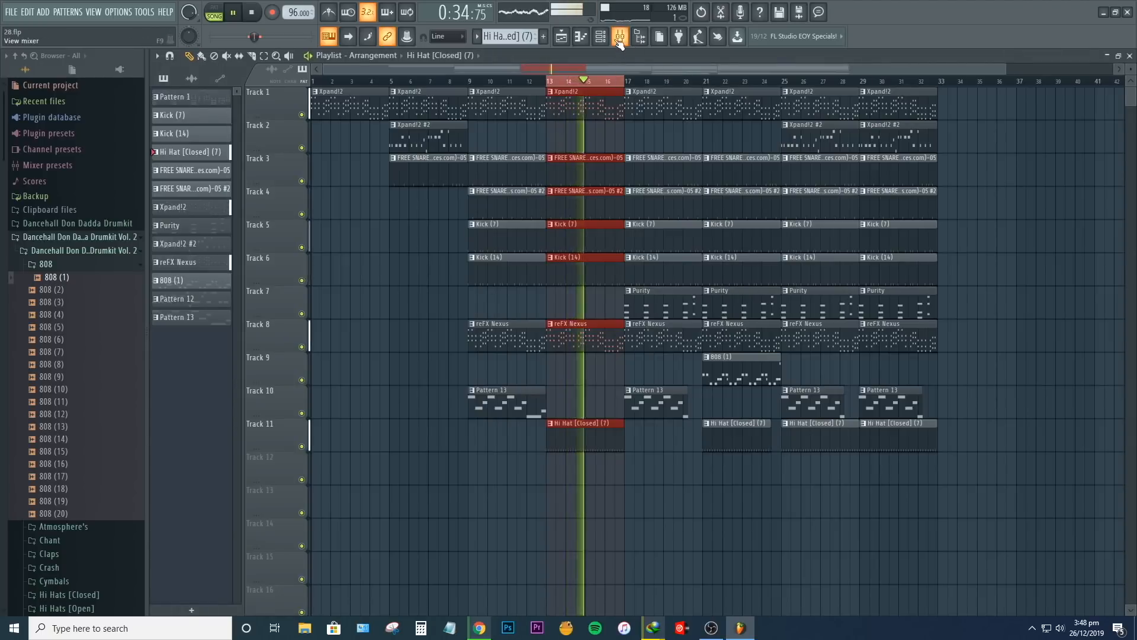
Raise Insert 4's volume fader in the mixer and save the project
{"action": "left_click", "coordinate": [619, 39]}
{"action": "left_click_drag", "start_coordinate": [305, 402], "coordinate": [304, 374]}
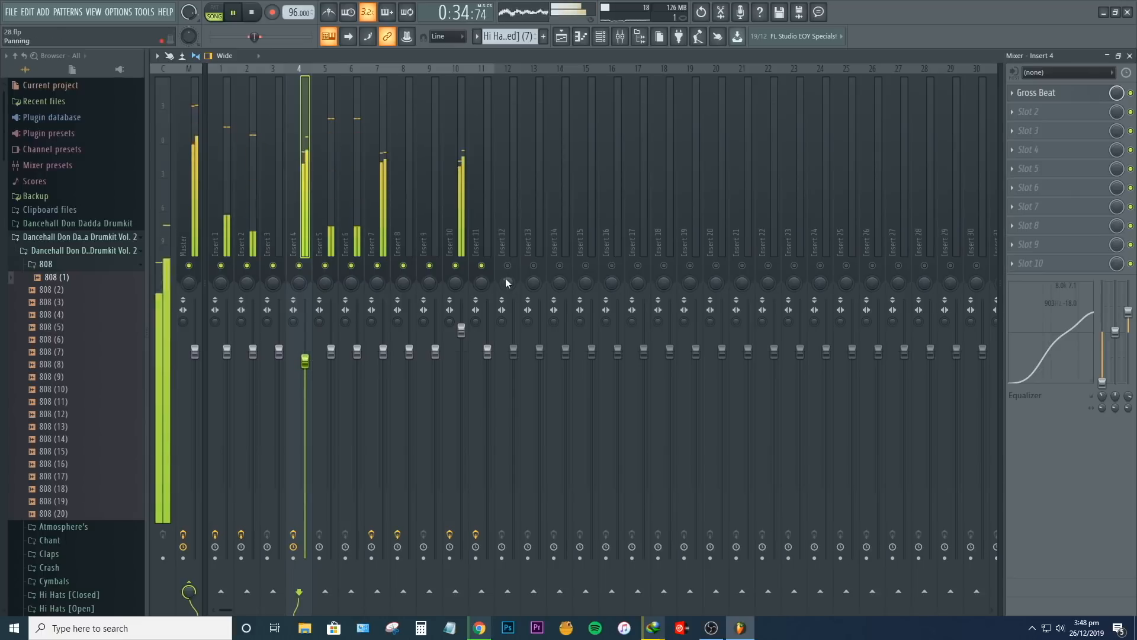
{"action": "left_click", "coordinate": [10, 12]}
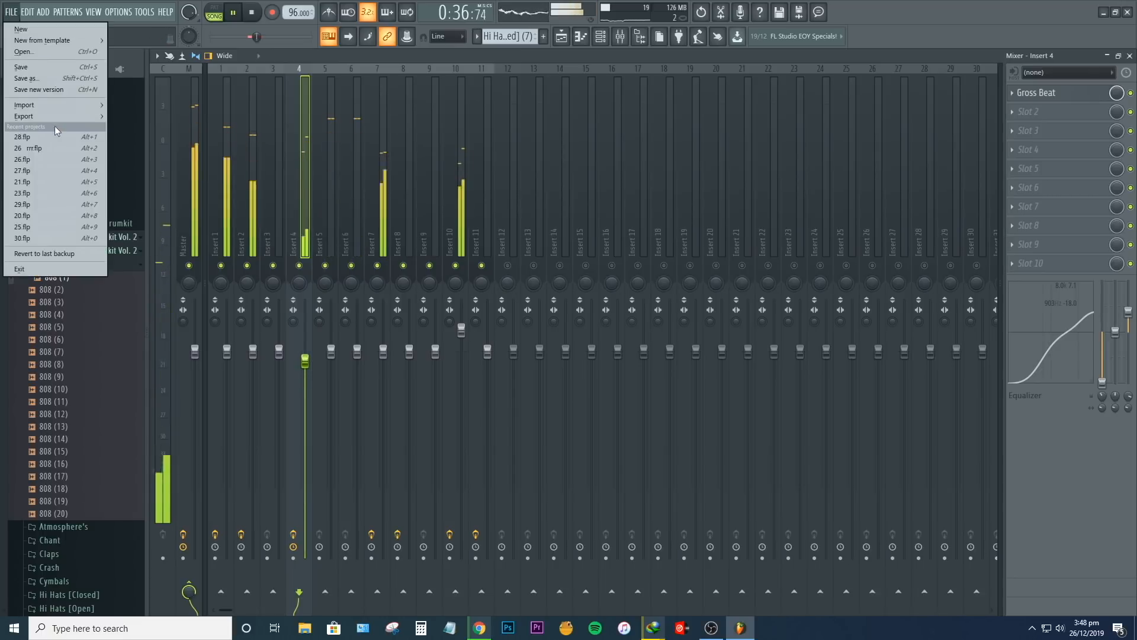
{"action": "left_click", "coordinate": [49, 69]}
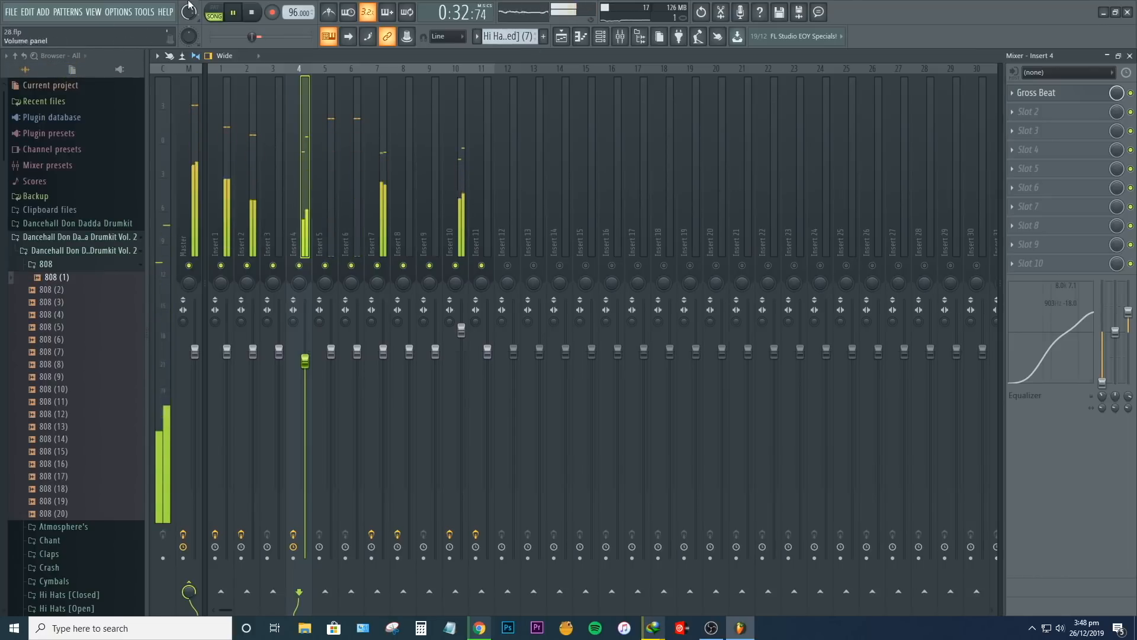
Return to the playlist during playback and set the system speaker volume to 67
{"action": "left_click", "coordinate": [620, 38]}
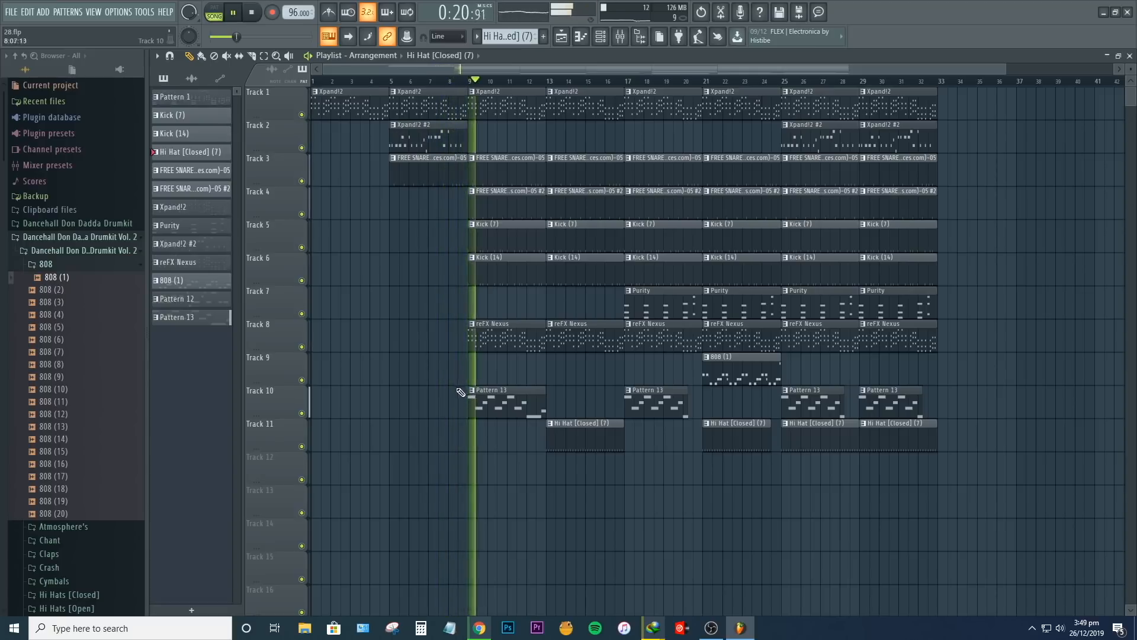
{"action": "left_click", "coordinate": [1060, 628]}
{"action": "left_click", "coordinate": [1047, 599]}
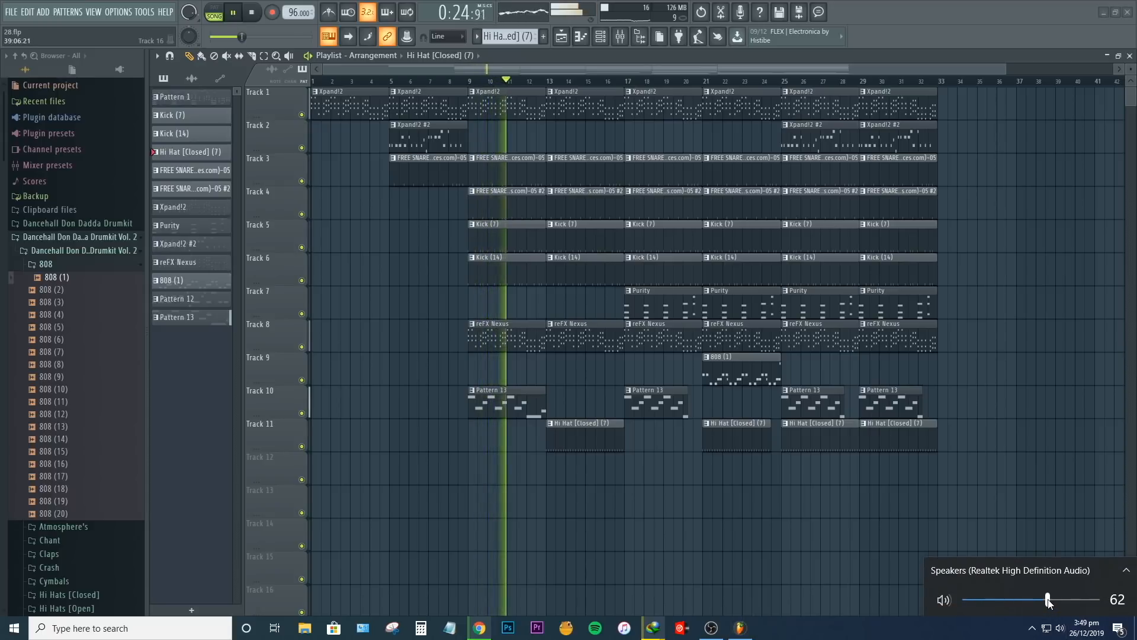
{"action": "left_click_drag", "start_coordinate": [1048, 600], "coordinate": [1054, 600]}
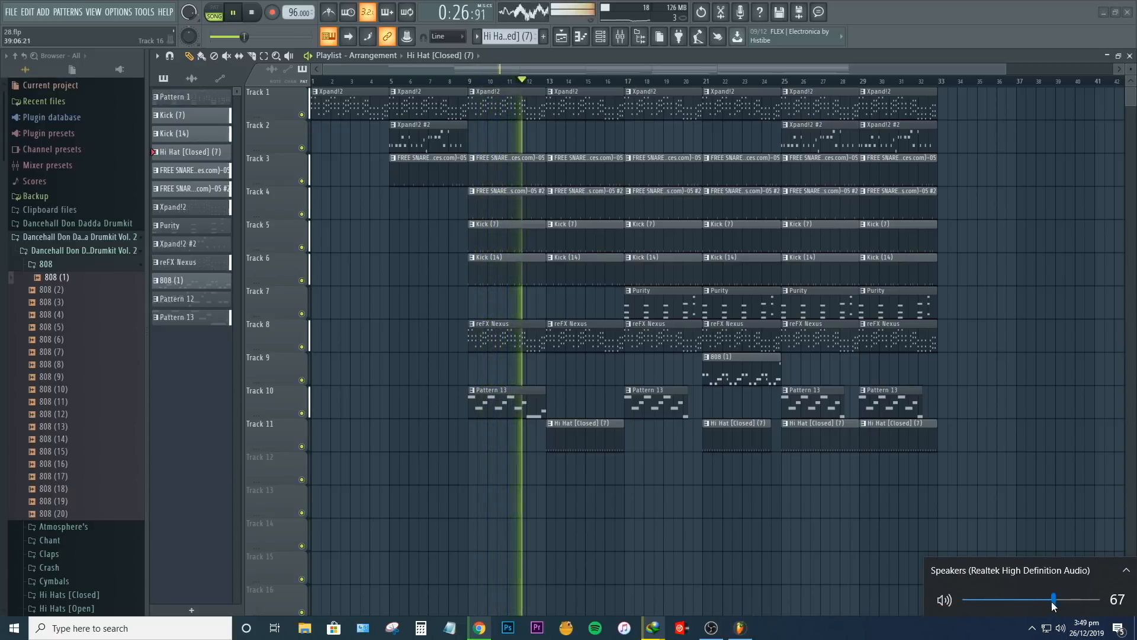
{"action": "left_click", "coordinate": [973, 15]}
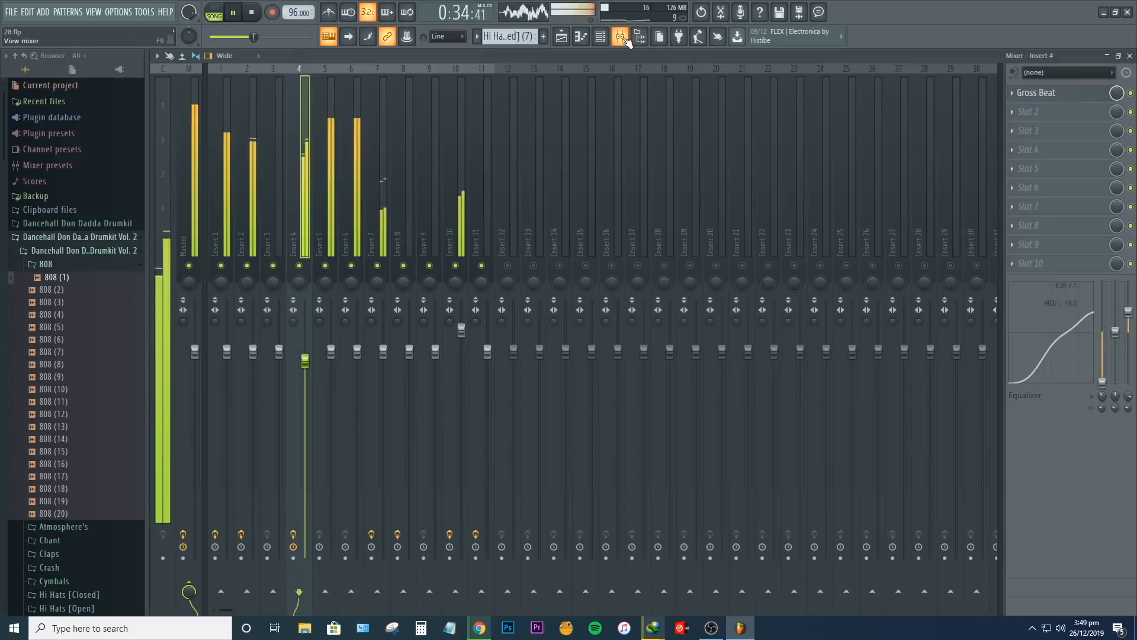
Load Fruity Stereo Shaper in the Master track's ninth effect slot and Maximus in its eighth, playing the song
{"action": "left_click", "coordinate": [620, 36]}
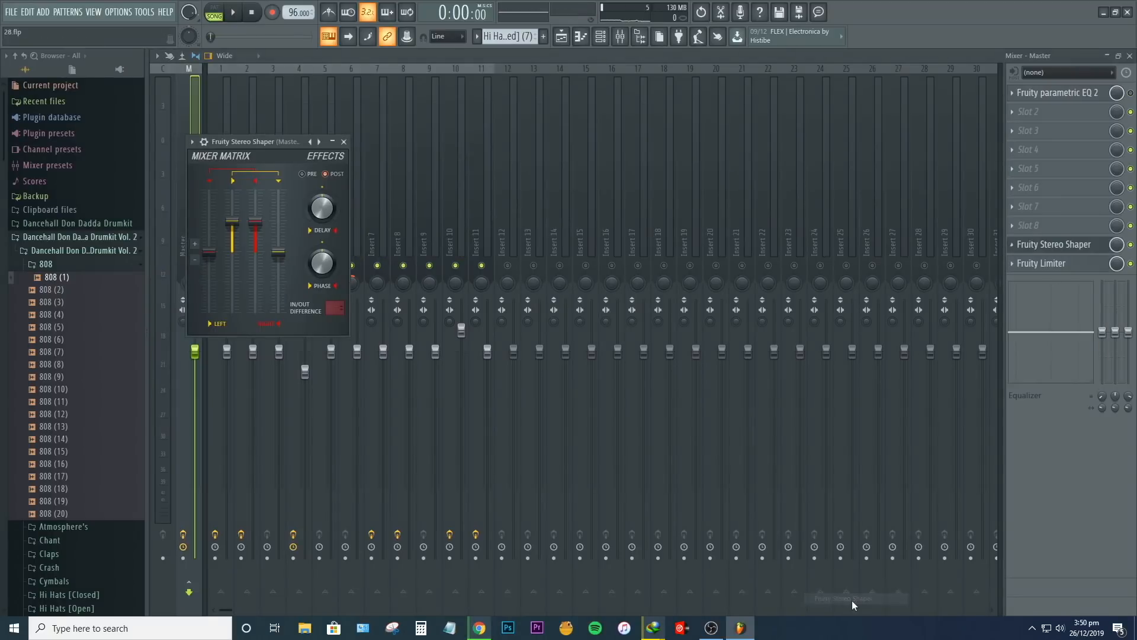
{"action": "key", "text": "space"}
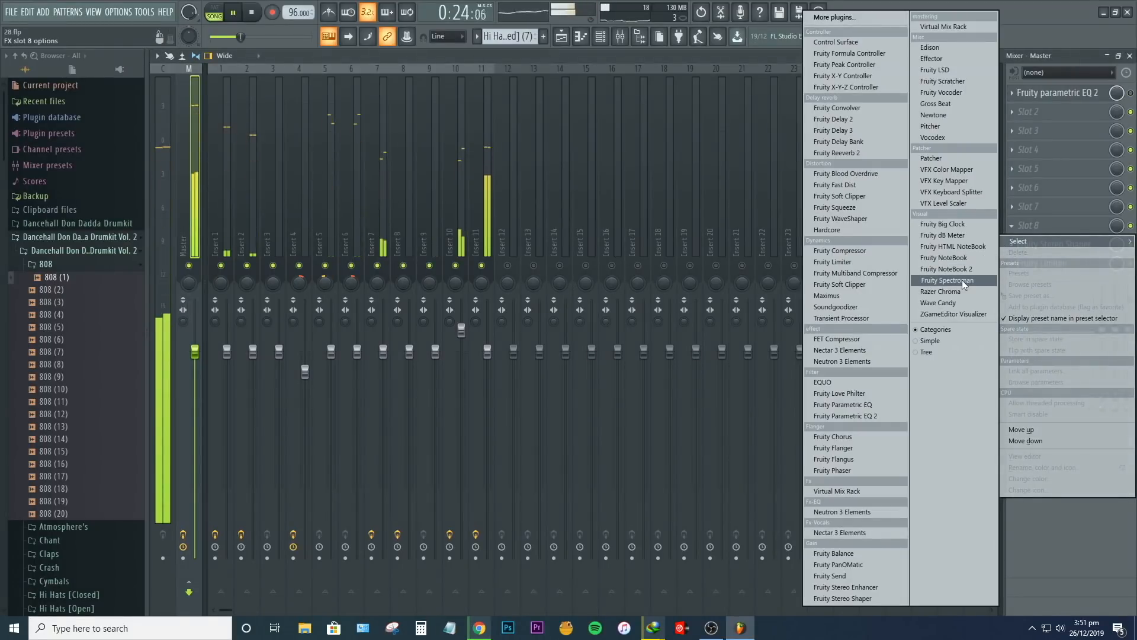
{"action": "left_click", "coordinate": [856, 294]}
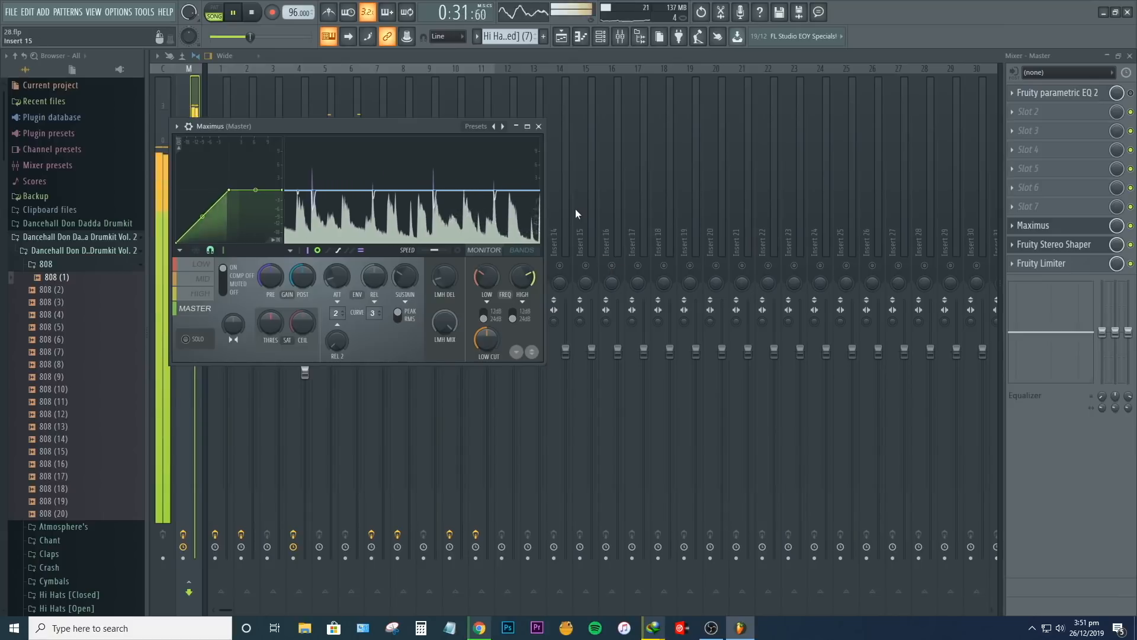
{"action": "left_click", "coordinate": [538, 126]}
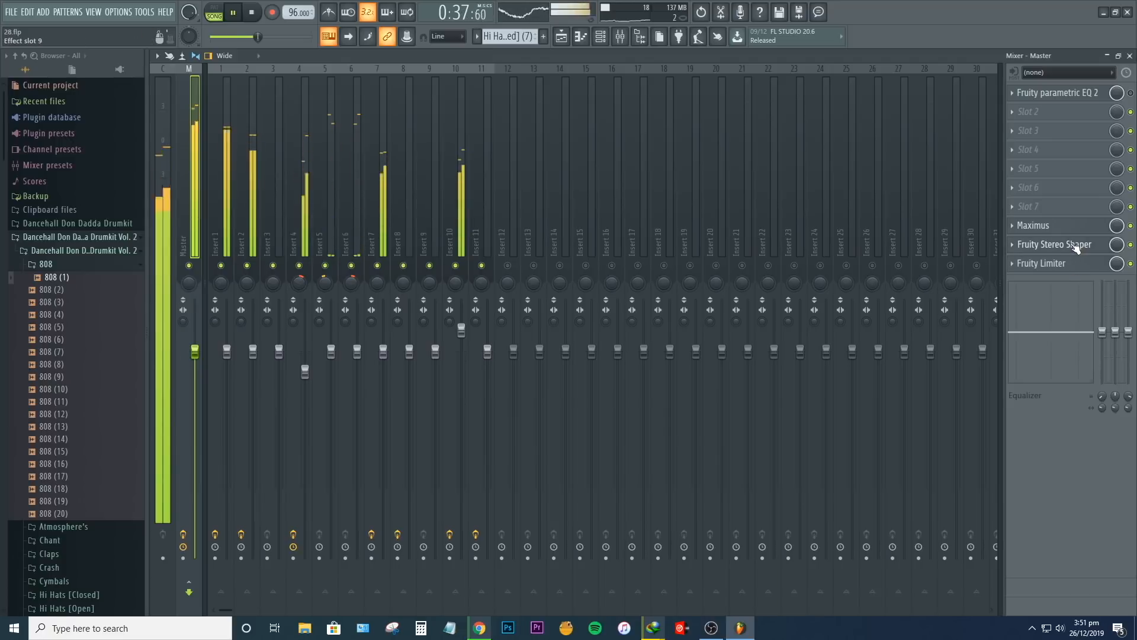
{"action": "left_click", "coordinate": [1050, 228]}
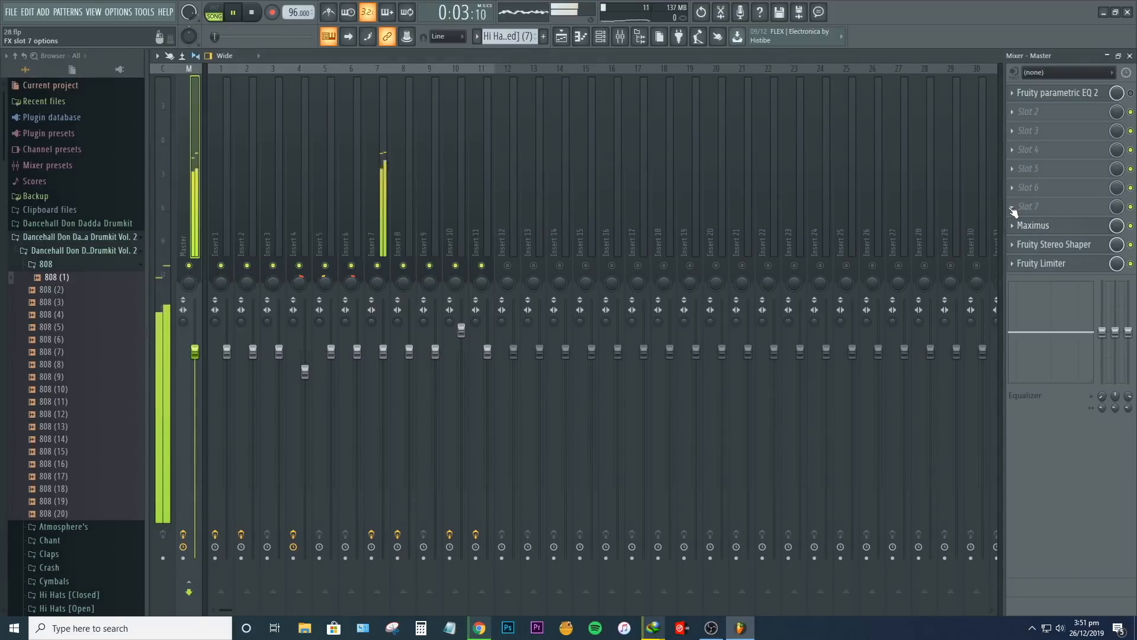
Load Soundgoodizer in the Master track's seventh effect slot and bypass and re-enable it to compare the sound
{"action": "left_click", "coordinate": [1013, 209]}
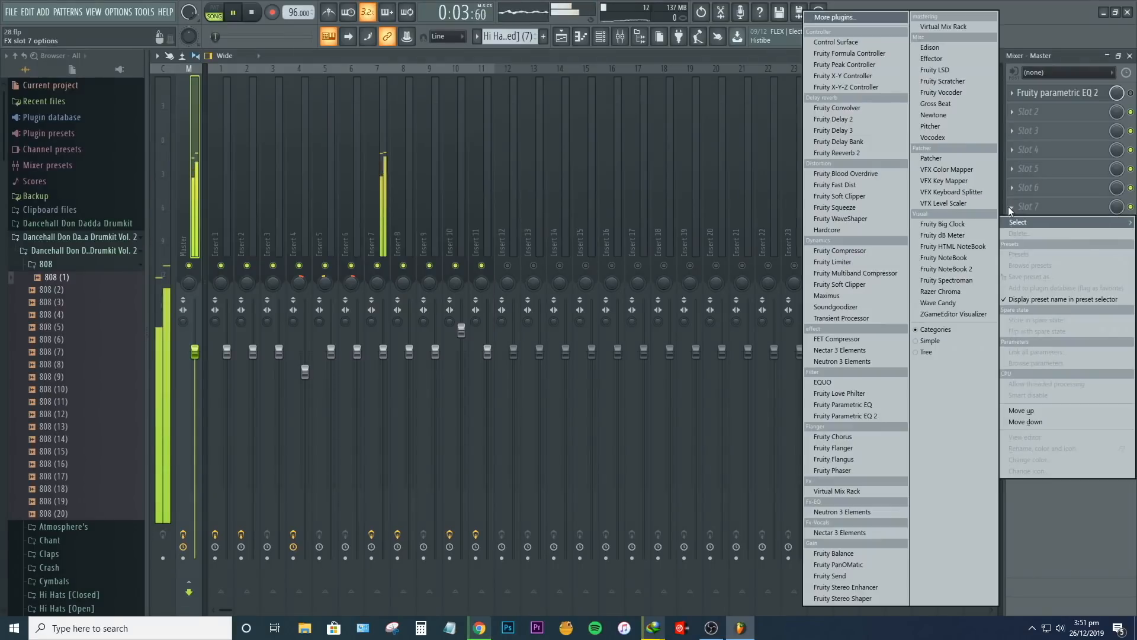
{"action": "left_click", "coordinate": [848, 307]}
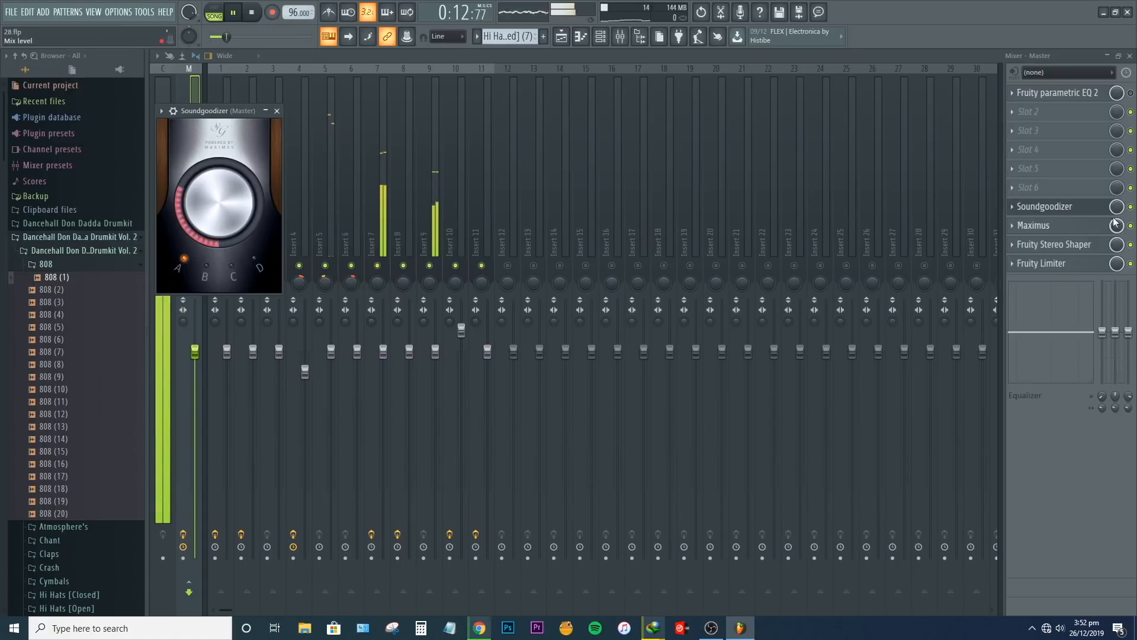
{"action": "left_click", "coordinate": [1131, 208]}
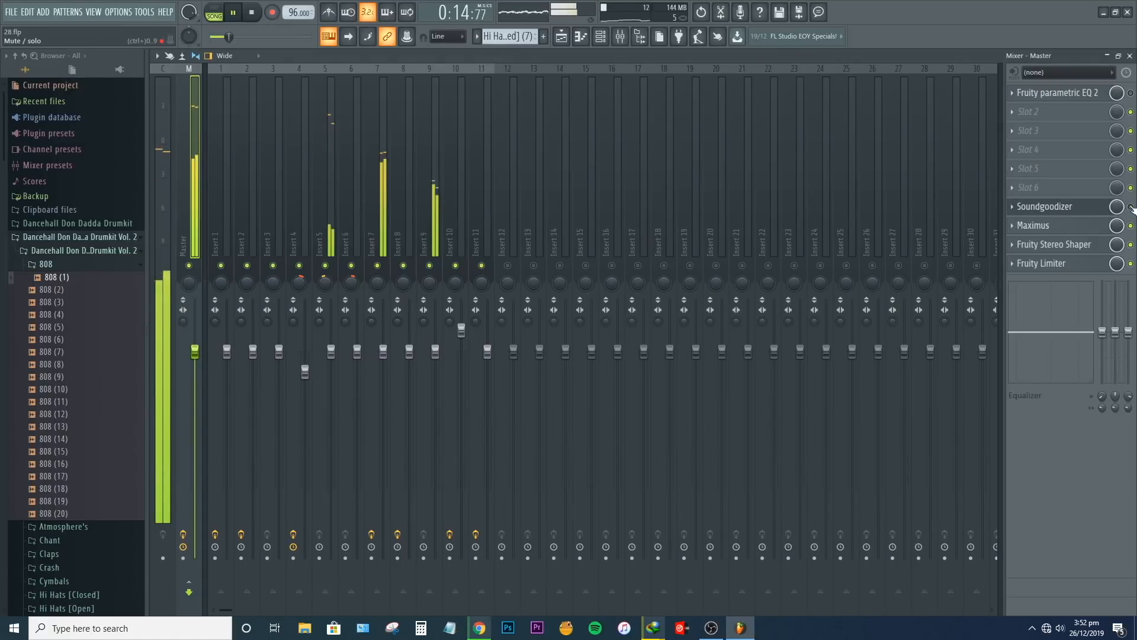
{"action": "left_click", "coordinate": [1051, 209]}
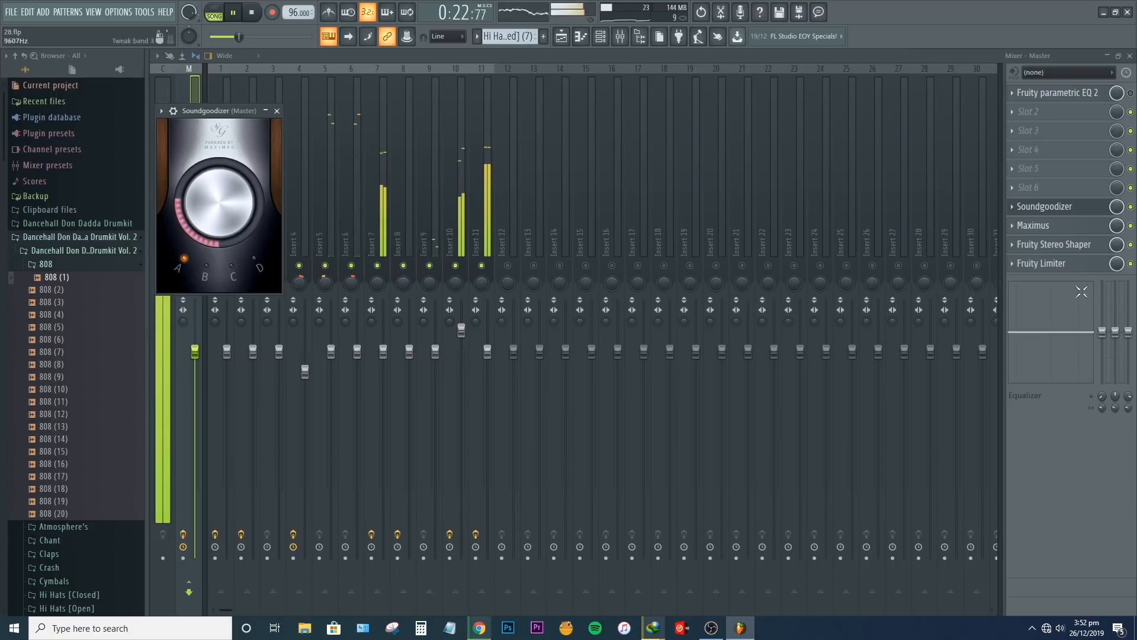
{"action": "left_click", "coordinate": [1131, 207]}
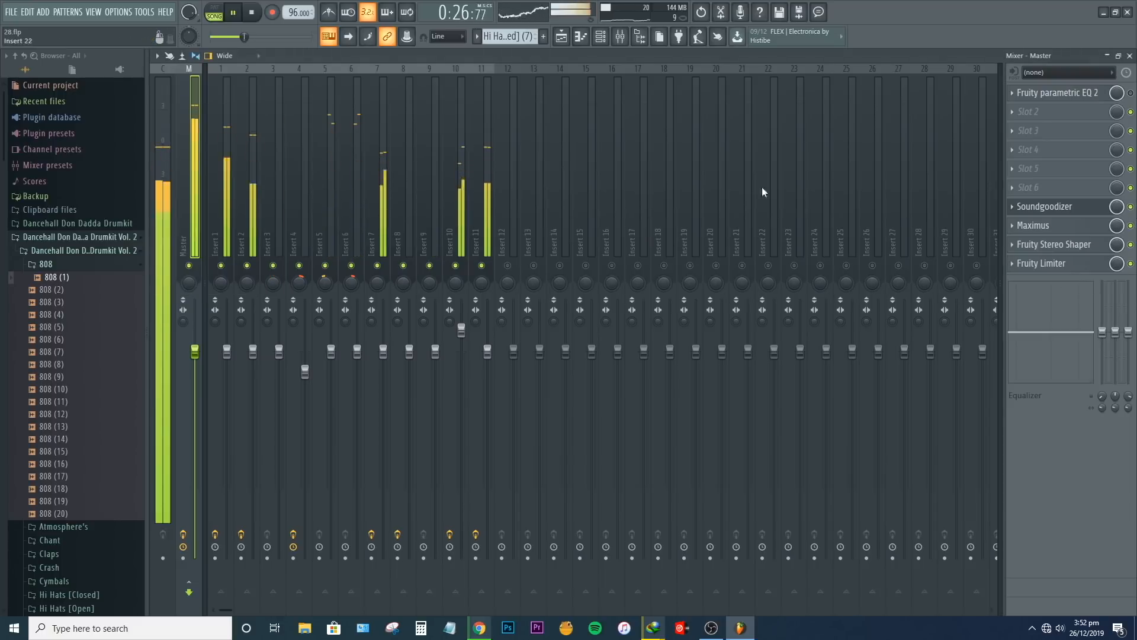
Check the Master track's Soundgoodizer setting and save the project
{"action": "left_click", "coordinate": [1044, 206]}
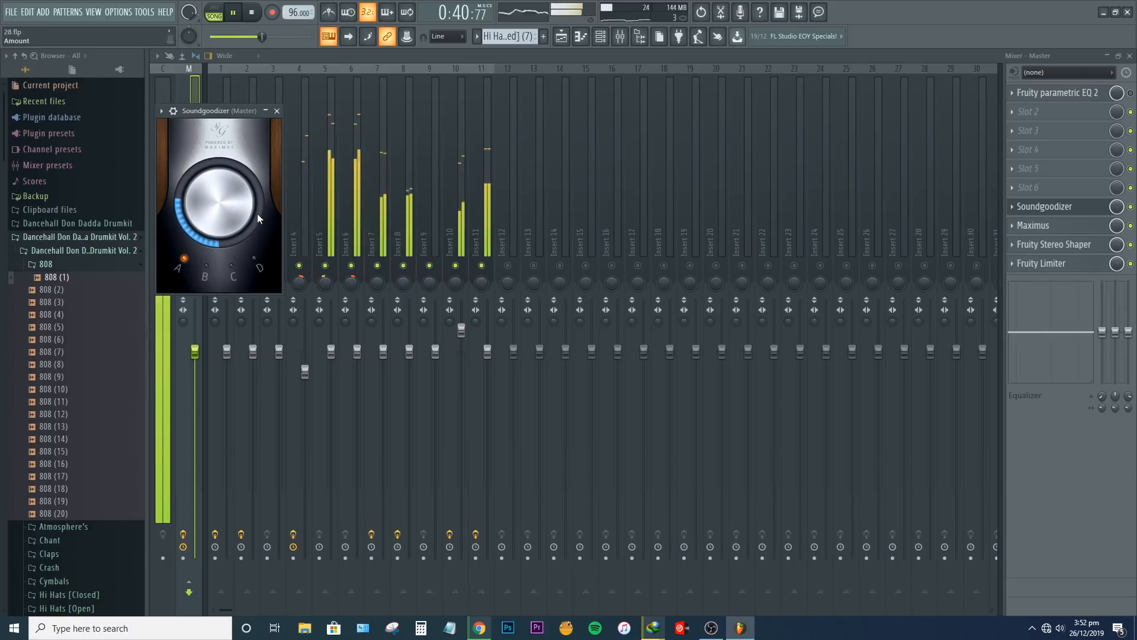
{"action": "left_click", "coordinate": [277, 111]}
{"action": "left_click", "coordinate": [10, 10]}
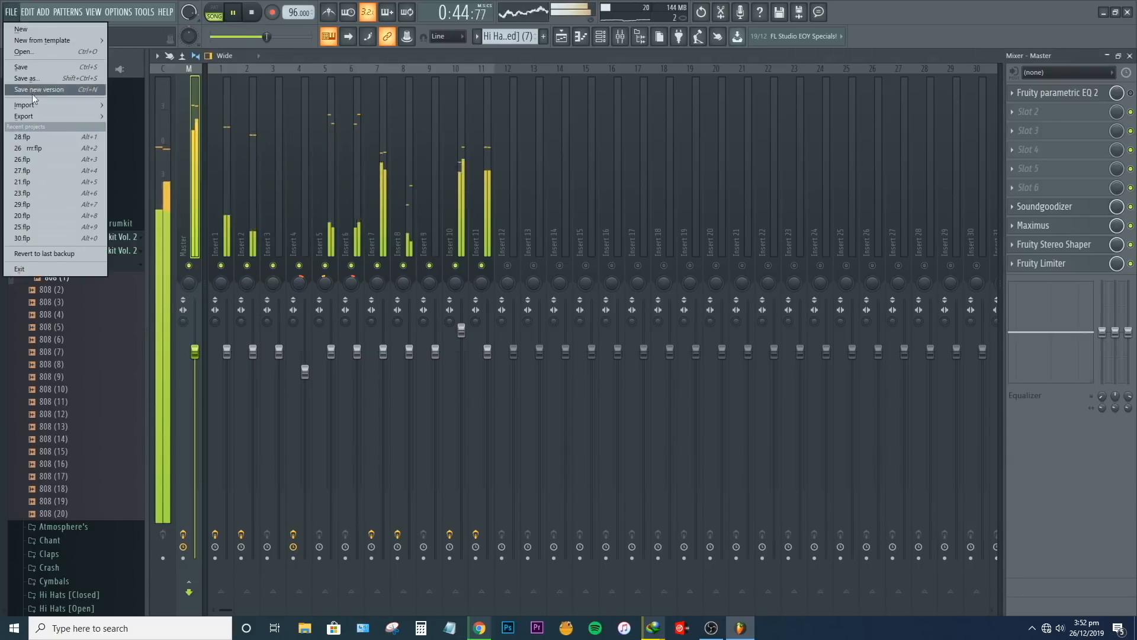
{"action": "left_click", "coordinate": [44, 66]}
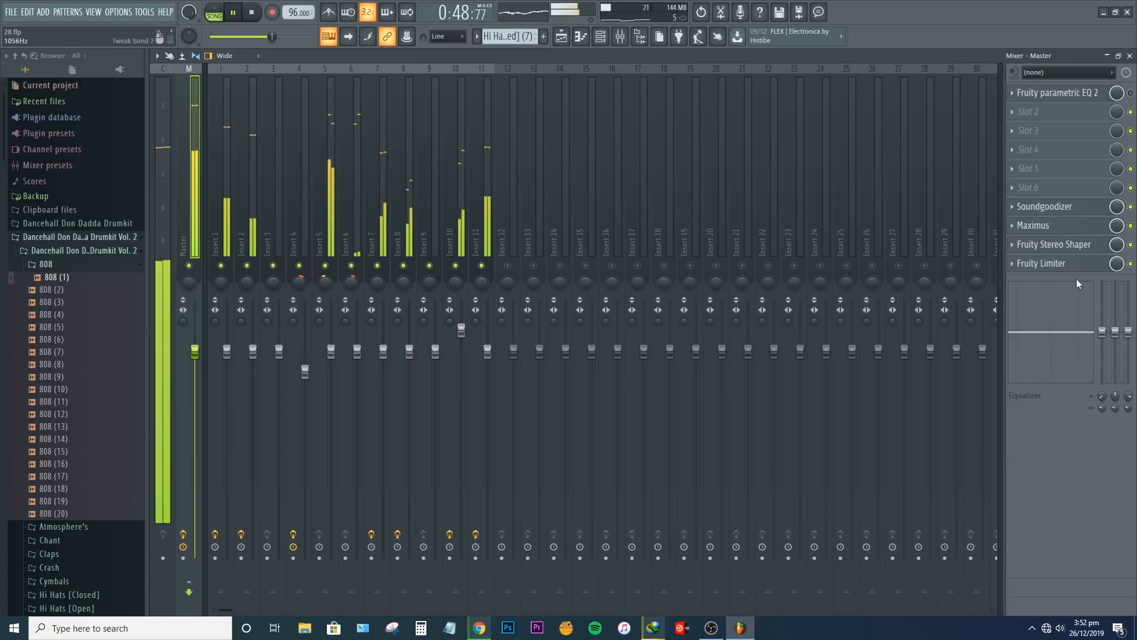
Add Fruity Compressor to Insert 4's second slot: threshold -21.6 dB, ratio 3.8:1, gain 3.9 dB, attack 40.4 ms, release 207 ms; toggle its bypass during playback
{"action": "left_click", "coordinate": [300, 231]}
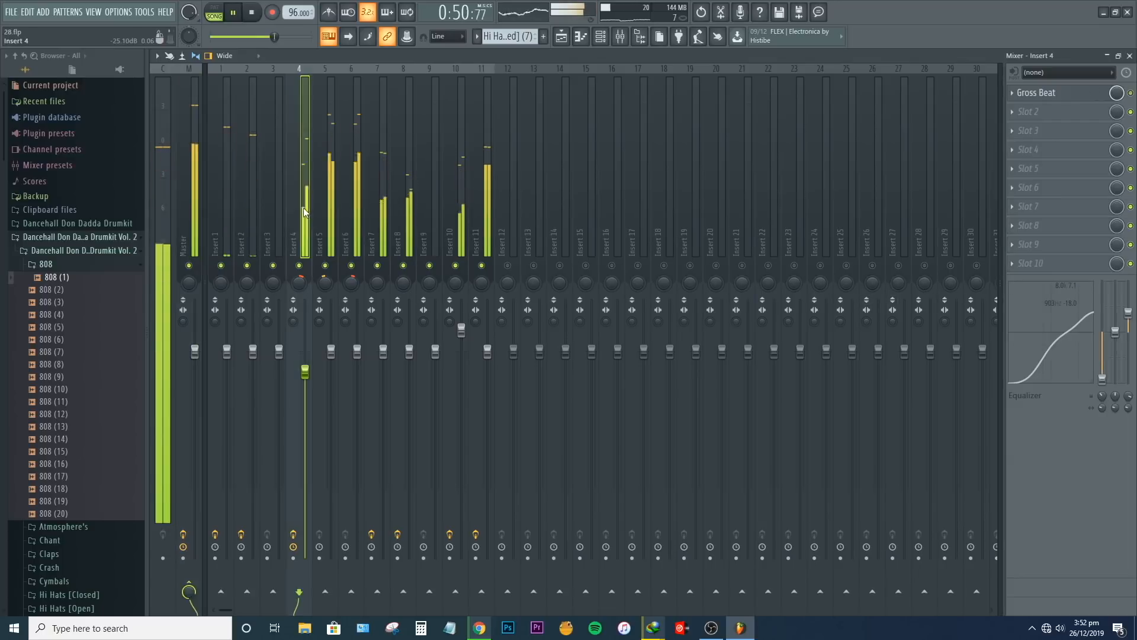
{"action": "key", "text": "space"}
{"action": "left_click", "coordinate": [1009, 111]}
{"action": "left_click", "coordinate": [1013, 115]}
{"action": "left_click", "coordinate": [1010, 112]}
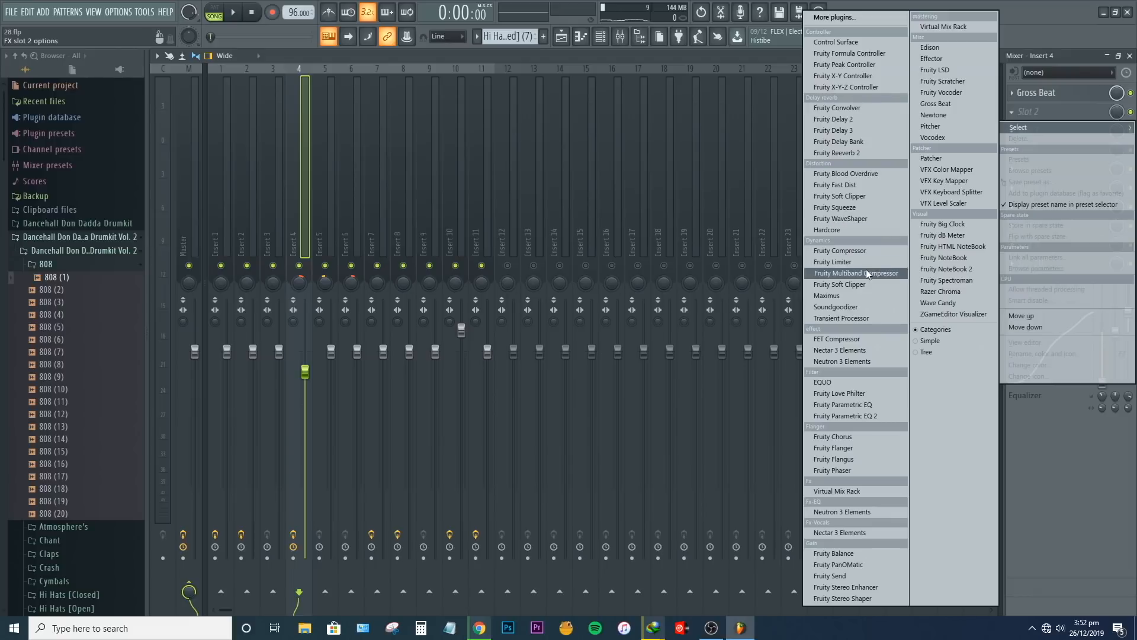
{"action": "left_click", "coordinate": [861, 253]}
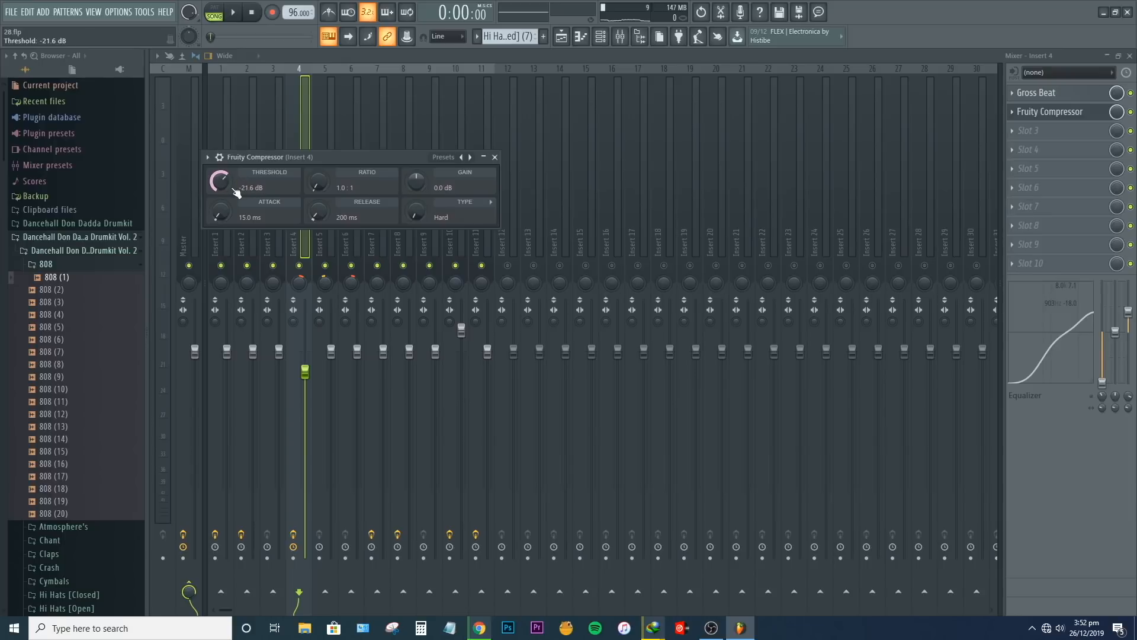
{"action": "key", "text": "space"}
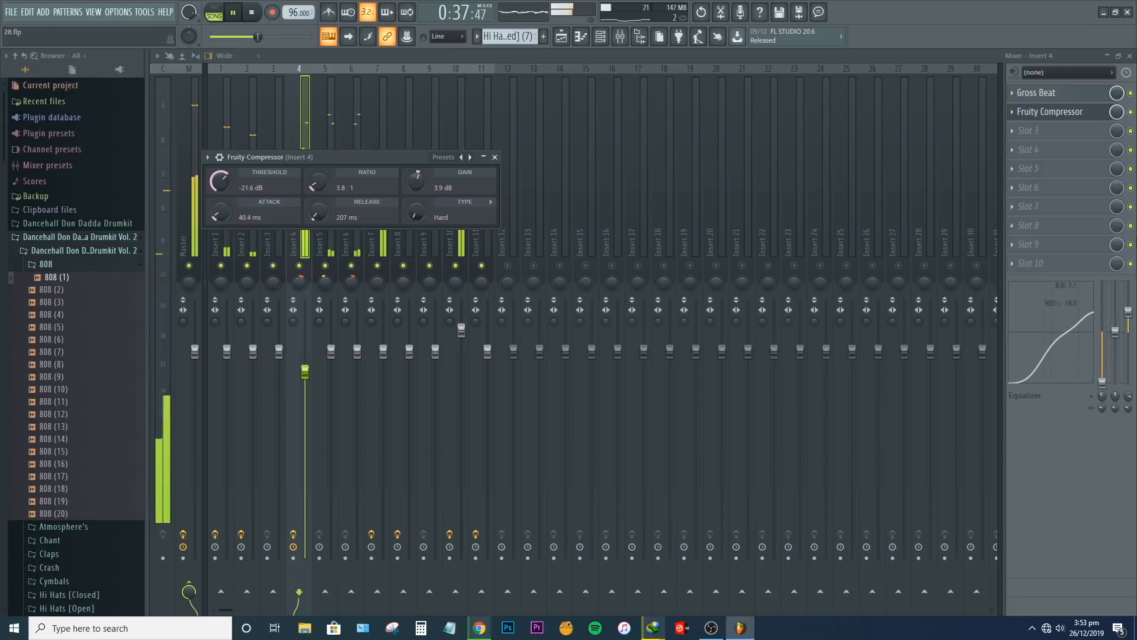
{"action": "left_click", "coordinate": [1131, 112]}
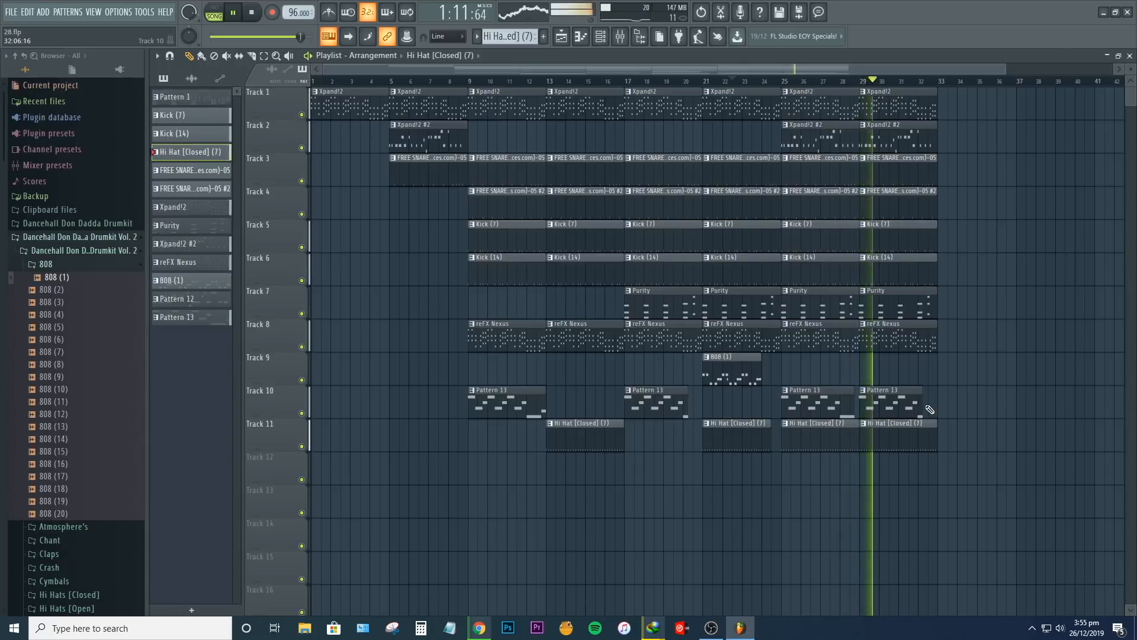
Stop playback and delete every pattern clip starting at bar 29 in the playlist
{"action": "key", "text": "space"}
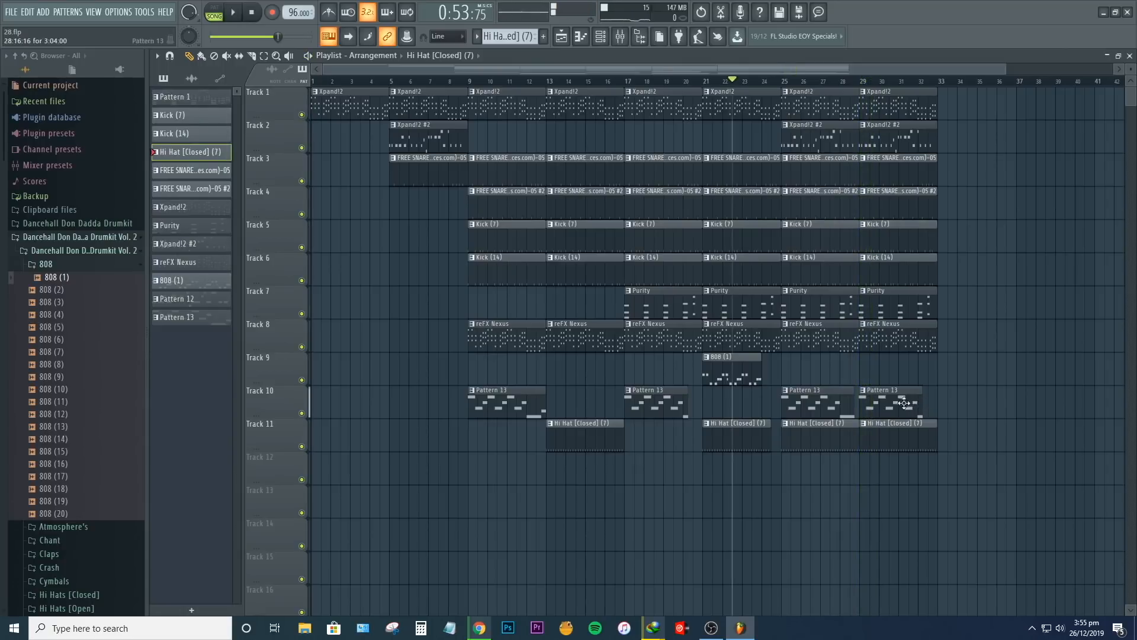
{"action": "right_click", "coordinate": [903, 403]}
{"action": "right_click", "coordinate": [901, 335]}
{"action": "right_click", "coordinate": [901, 305]}
{"action": "right_click", "coordinate": [900, 267]}
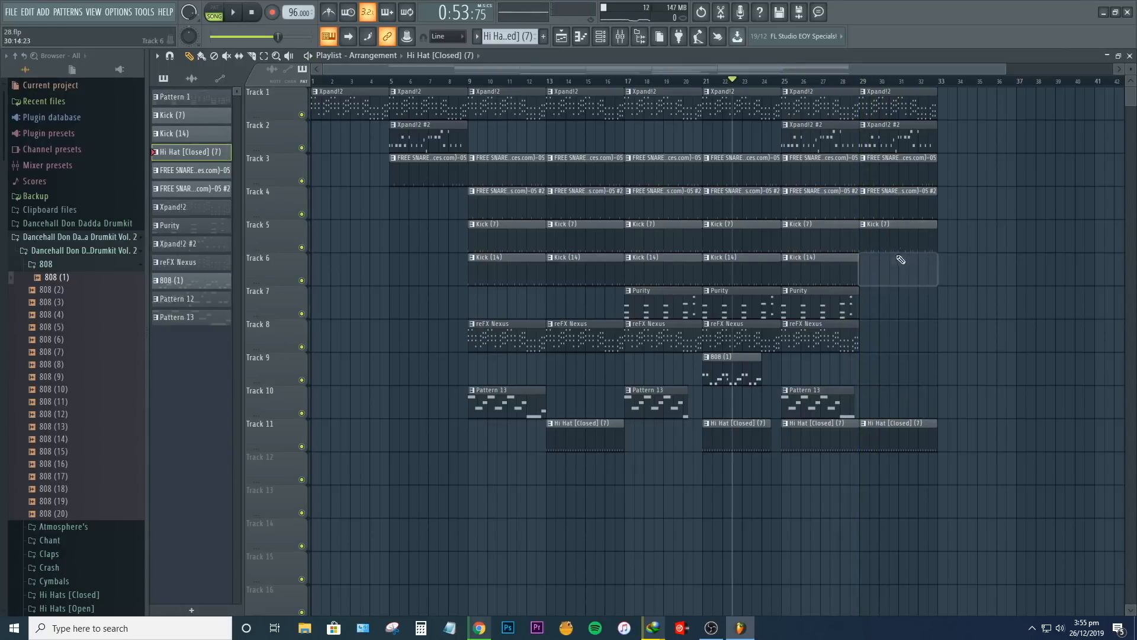
{"action": "right_click", "coordinate": [895, 237]}
{"action": "right_click", "coordinate": [891, 204]}
{"action": "right_click", "coordinate": [892, 172]}
{"action": "right_click", "coordinate": [894, 137]}
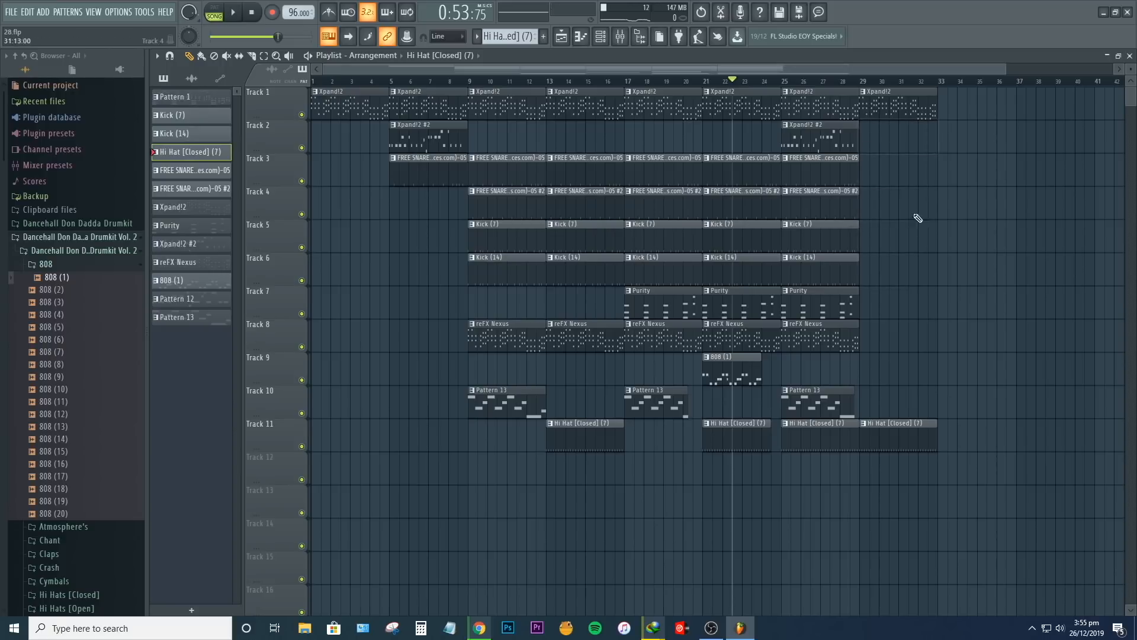
{"action": "right_click", "coordinate": [885, 110]}
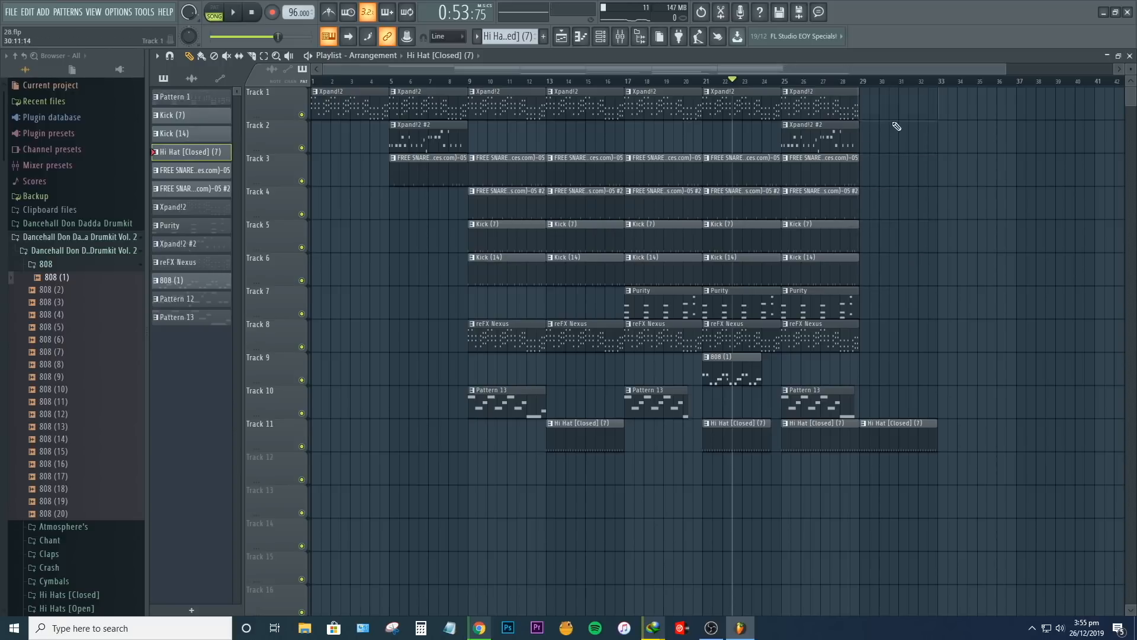
{"action": "right_click", "coordinate": [914, 430]}
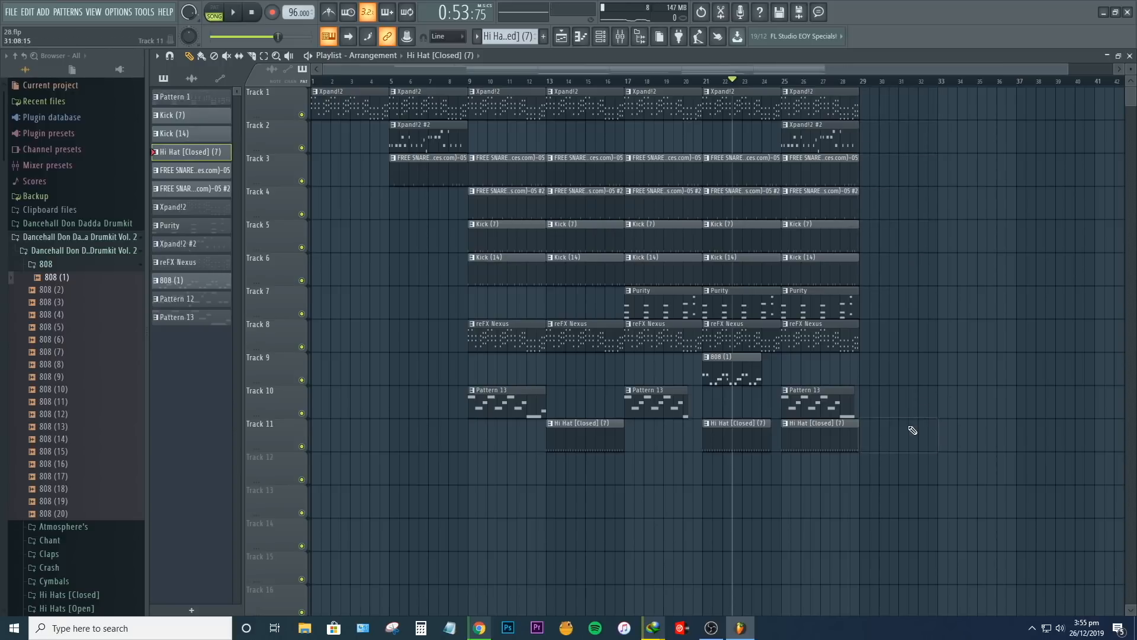
Place a Hi Hat [Closed] (7) clip on Track 11 and a copy of the bar 25 Pattern 13 clip on Track 10, both at bar 29
{"action": "left_click", "coordinate": [870, 442]}
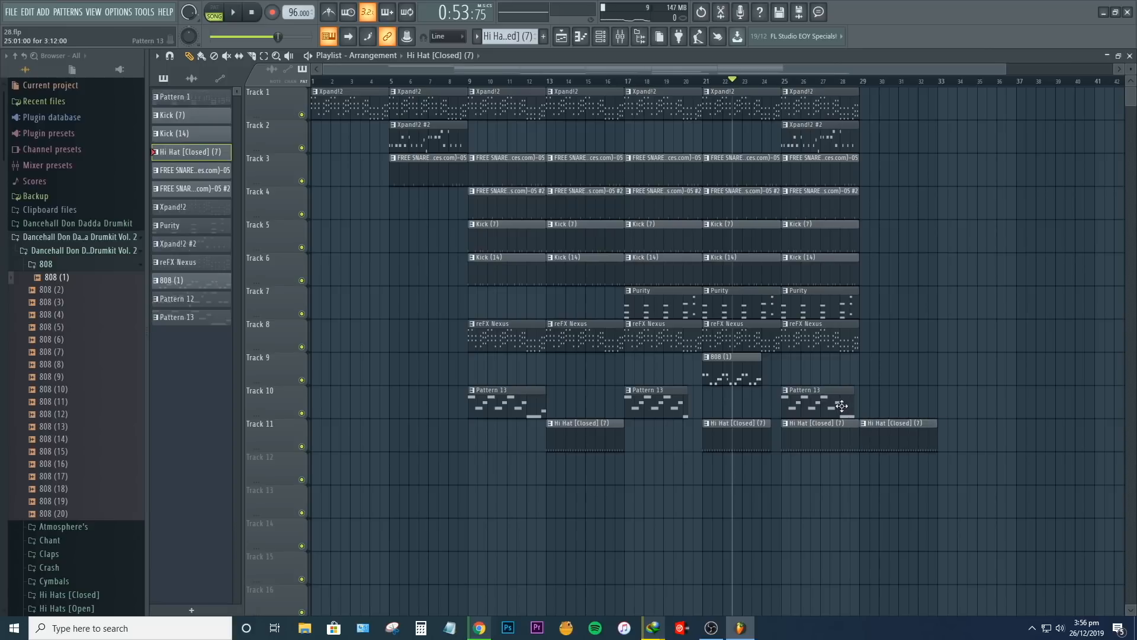
{"action": "left_click", "coordinate": [841, 406]}
{"action": "left_click", "coordinate": [873, 409]}
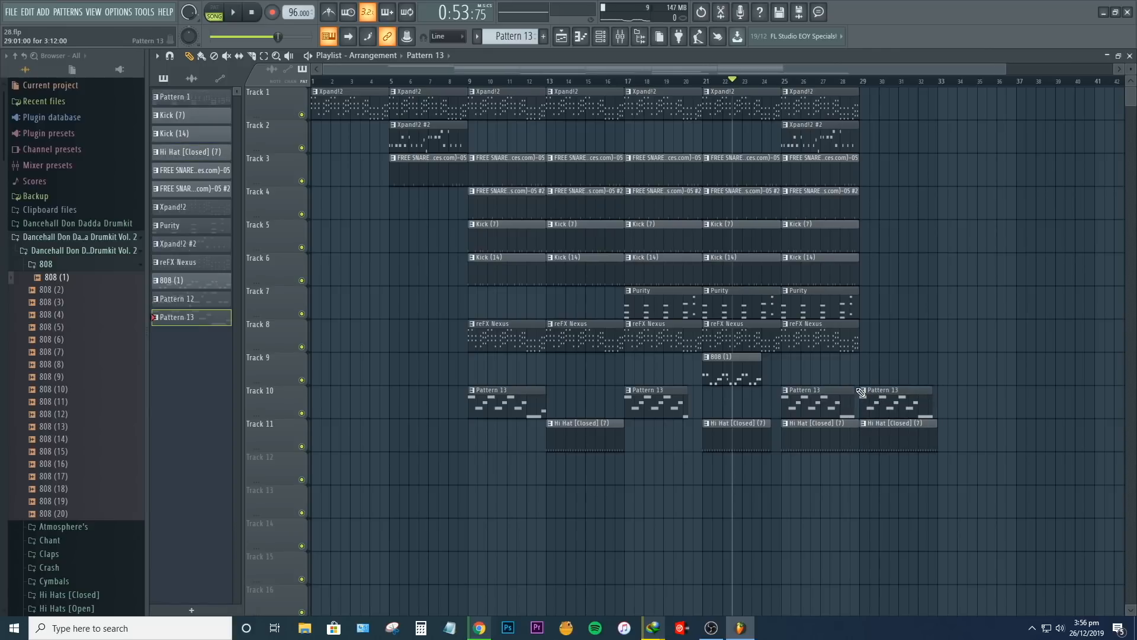
Place a reFX Nexus clip on Track 8 and a Purity clip on Track 7, both starting at bar 29
{"action": "left_click", "coordinate": [836, 341]}
{"action": "mouse_move", "coordinate": [891, 339]}
{"action": "left_mouse_down"}
{"action": "mouse_move", "coordinate": [875, 340]}
{"action": "mouse_move", "coordinate": [874, 324]}
{"action": "mouse_move", "coordinate": [881, 338]}
{"action": "left_mouse_up"}
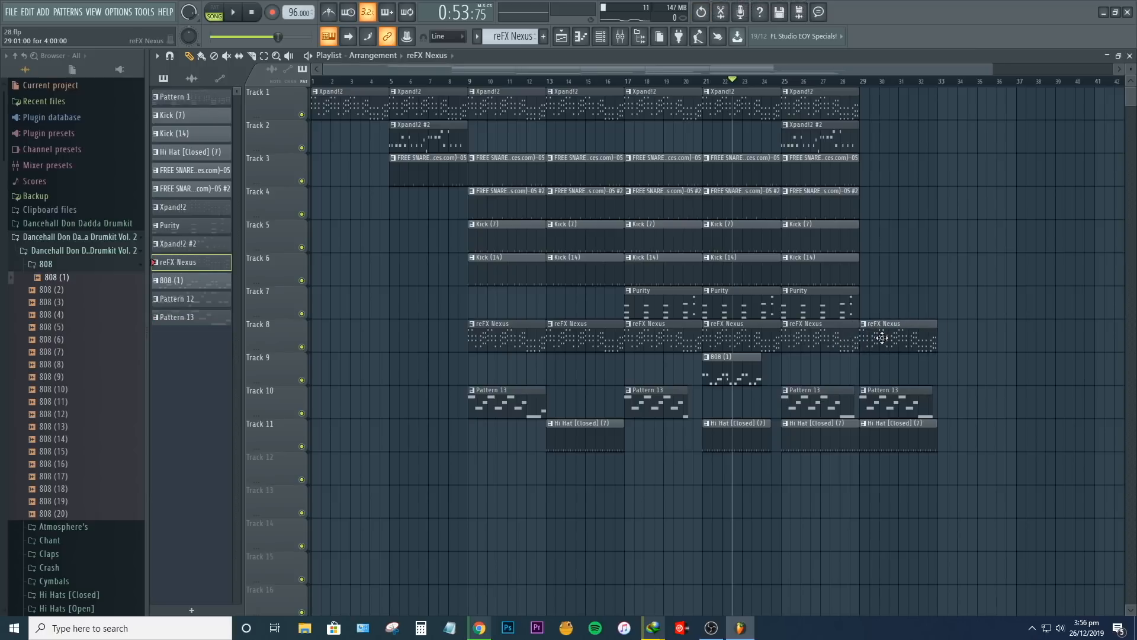
{"action": "left_click", "coordinate": [854, 316]}
{"action": "left_click", "coordinate": [864, 315]}
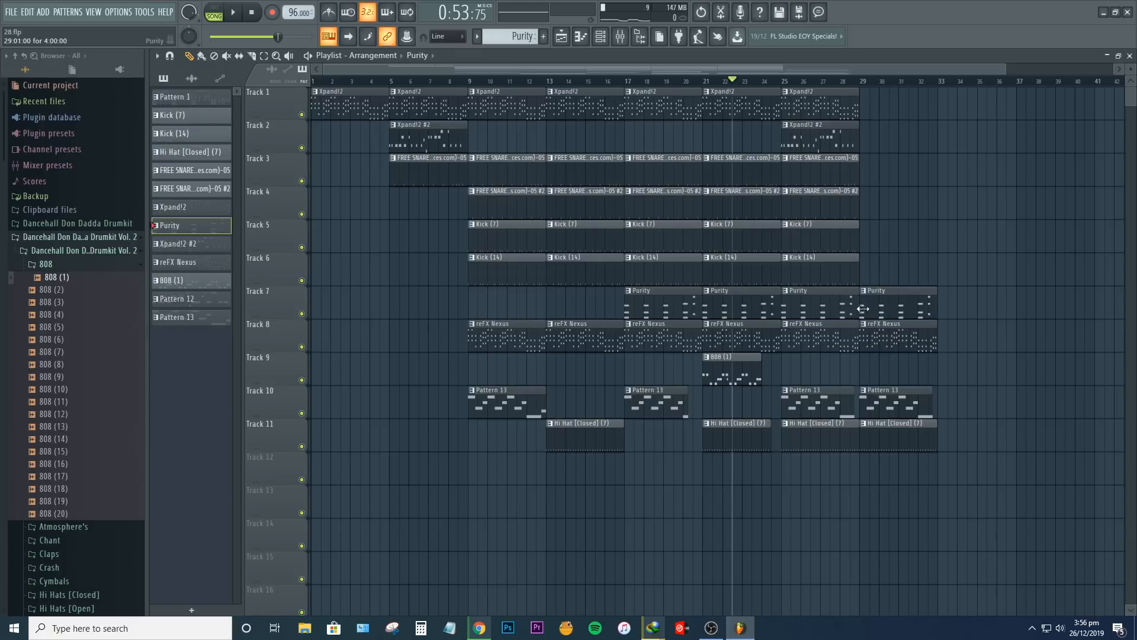
Place a Kick (14) clip on Track 6 and a Kick (7) clip on Track 5, both starting at bar 29
{"action": "left_click", "coordinate": [849, 280]}
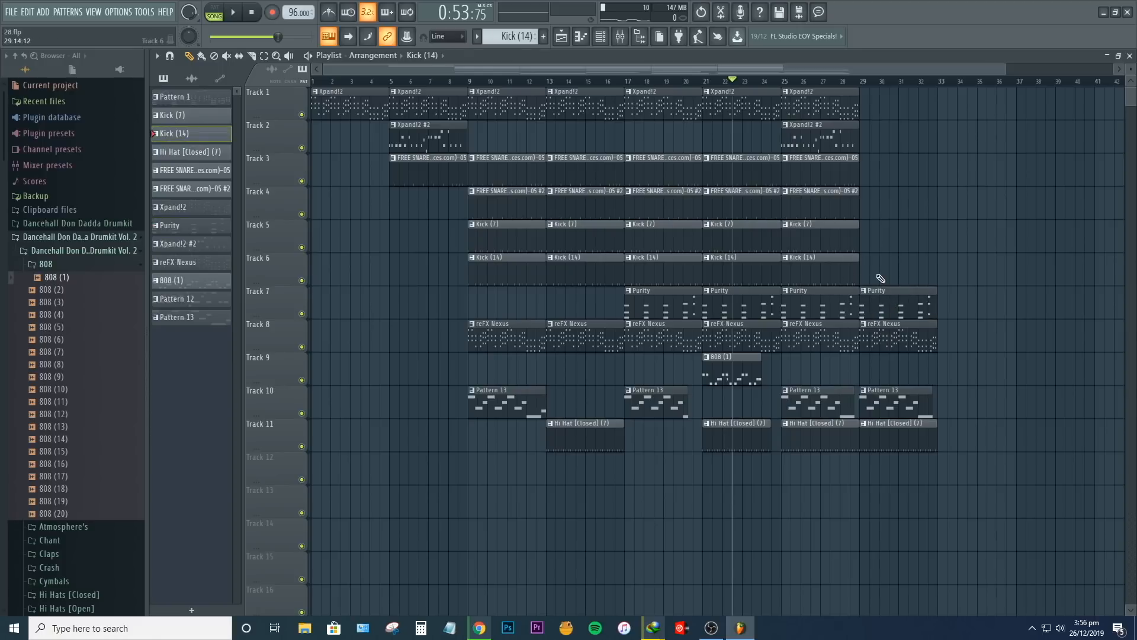
{"action": "left_click", "coordinate": [885, 275]}
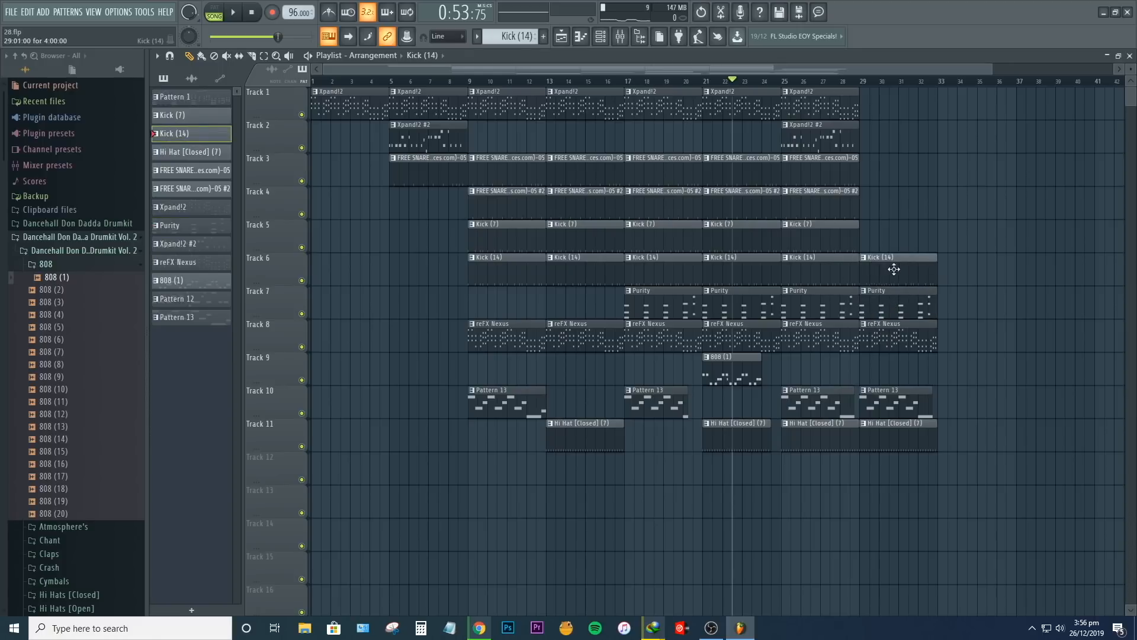
{"action": "left_click", "coordinate": [851, 245]}
{"action": "left_click", "coordinate": [891, 243]}
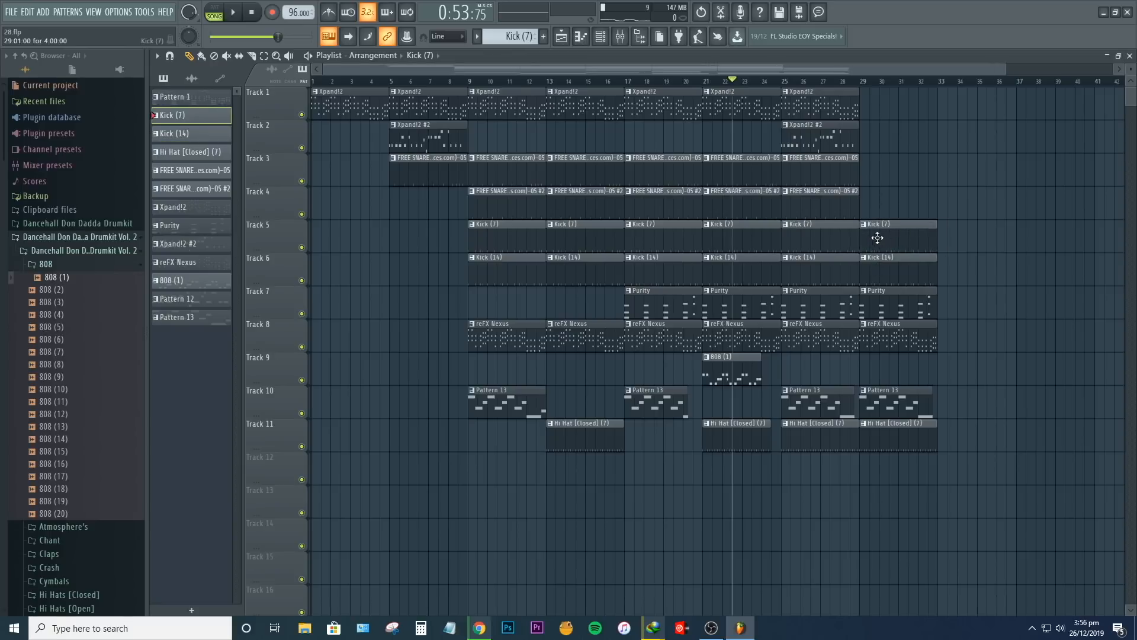
Repeat the two FREE SNARE patterns at bar 29, the #2 pattern on Track 4 and the other on Track 3
{"action": "left_click", "coordinate": [850, 207]}
{"action": "left_click", "coordinate": [893, 212]}
{"action": "left_click_drag", "start_coordinate": [916, 201], "coordinate": [891, 202]}
{"action": "left_click", "coordinate": [845, 160]}
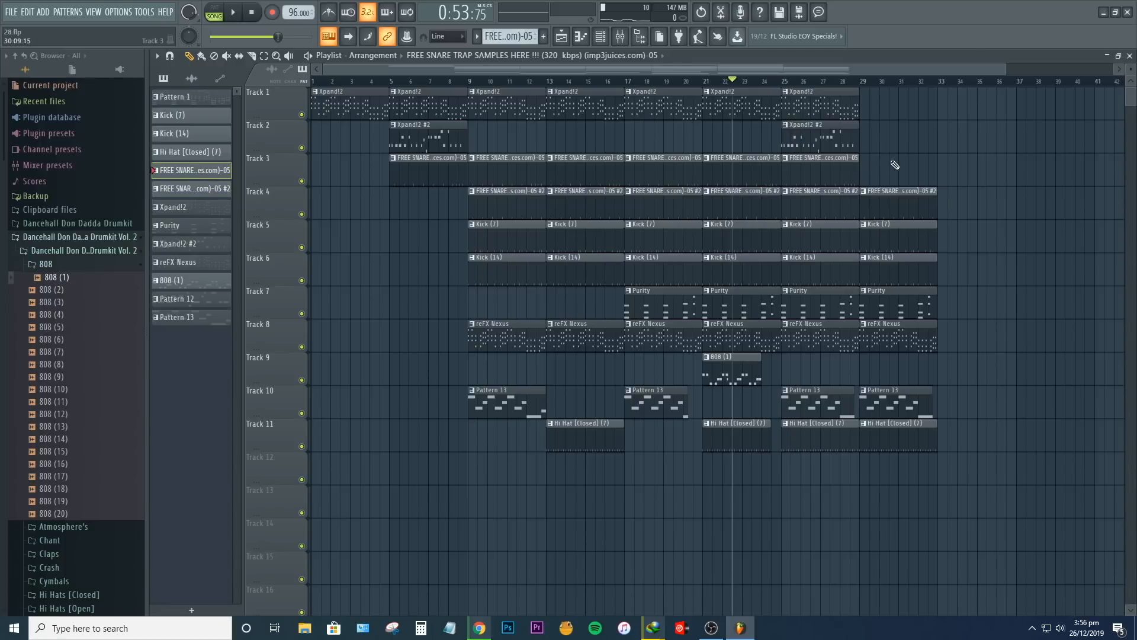
{"action": "left_click_drag", "start_coordinate": [890, 161], "coordinate": [876, 163]}
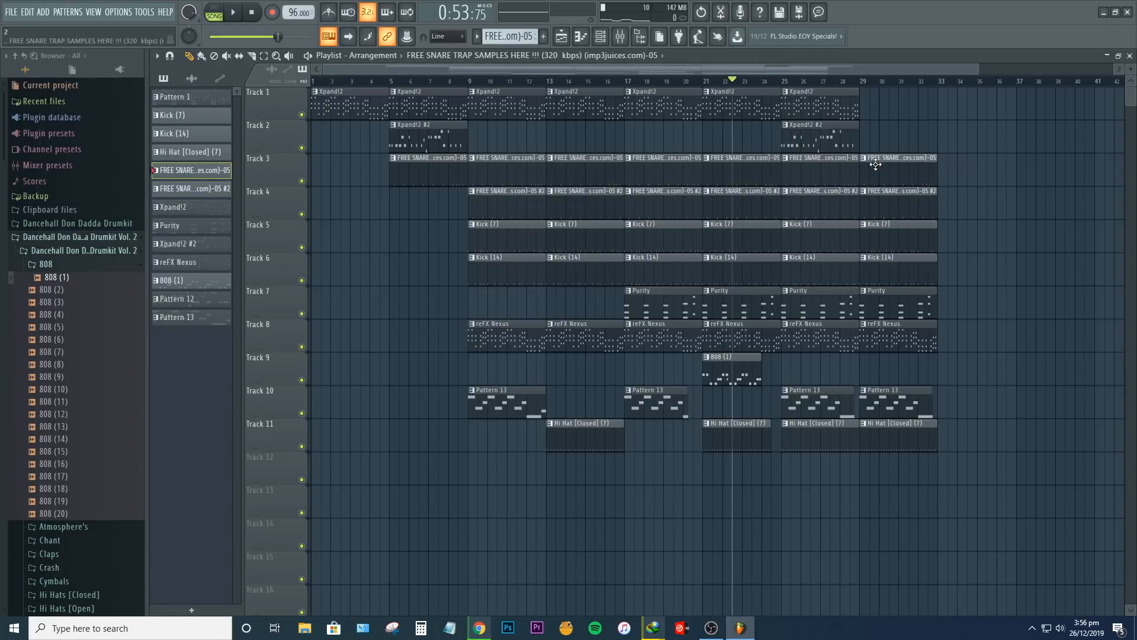
Place an Xpand!2 #2 clip on Track 2 and an Xpand!2 clip on Track 1, both starting at bar 29
{"action": "left_click", "coordinate": [847, 135]}
{"action": "left_click", "coordinate": [873, 141]}
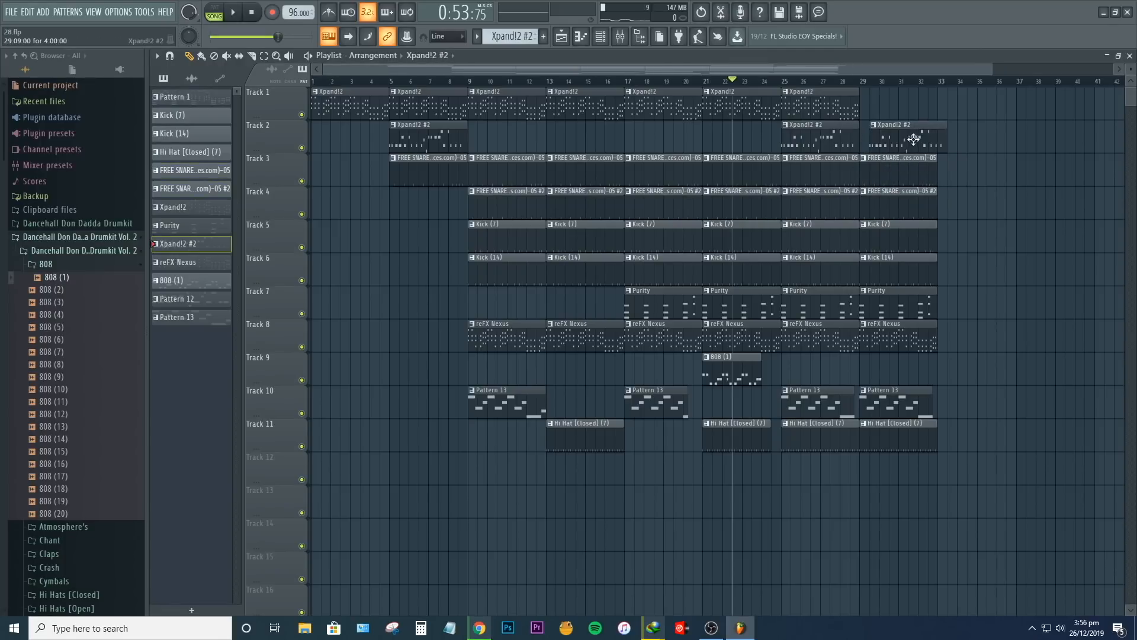
{"action": "left_click", "coordinate": [849, 115]}
{"action": "left_click", "coordinate": [888, 110]}
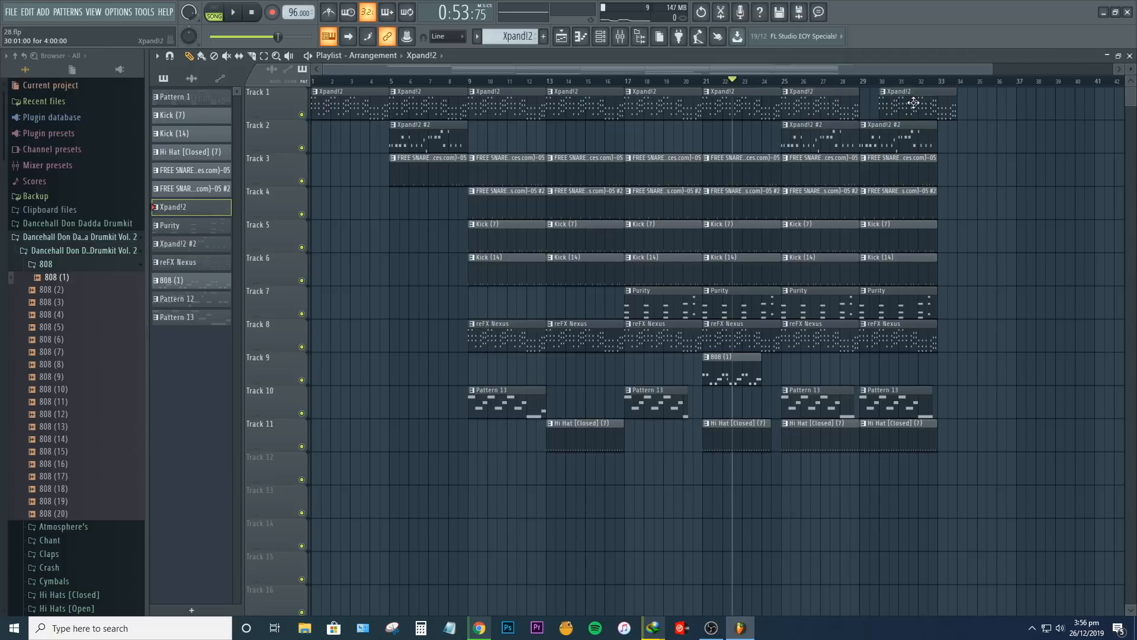
Play the song through the new bar 29 section, save the project during playback, and stop
{"action": "key", "text": "space"}
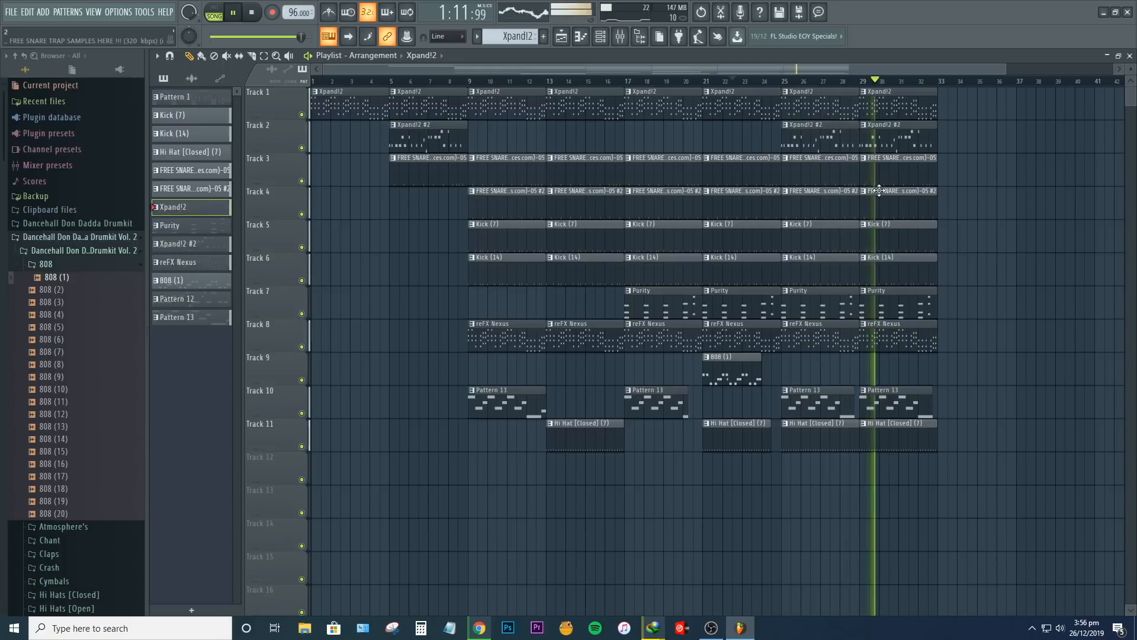
{"action": "left_click", "coordinate": [11, 12]}
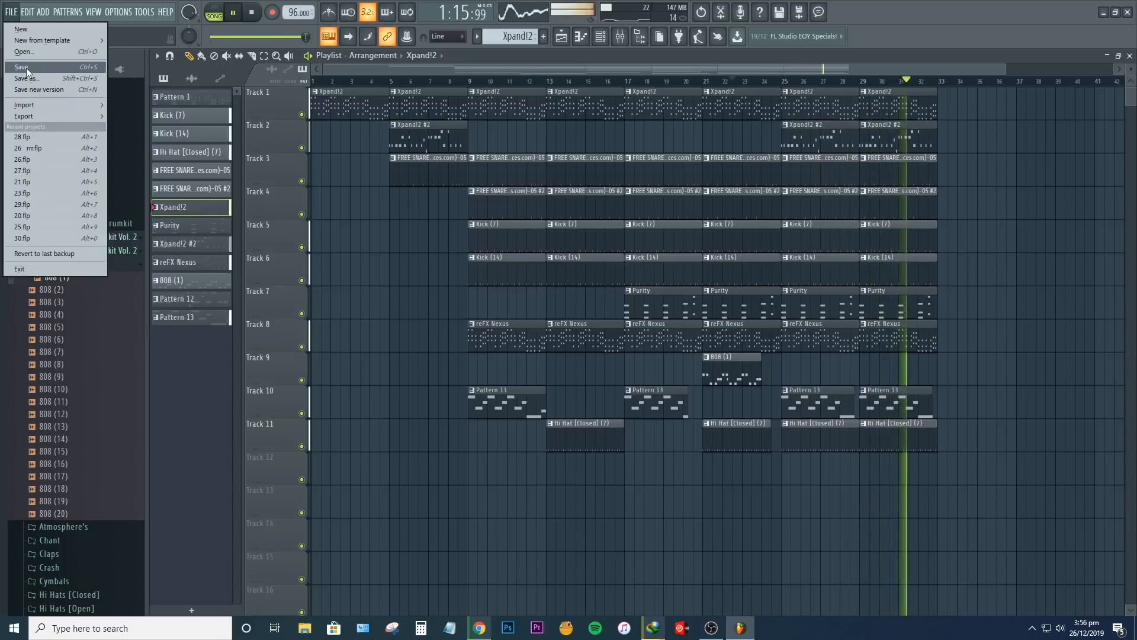
{"action": "left_click", "coordinate": [26, 67]}
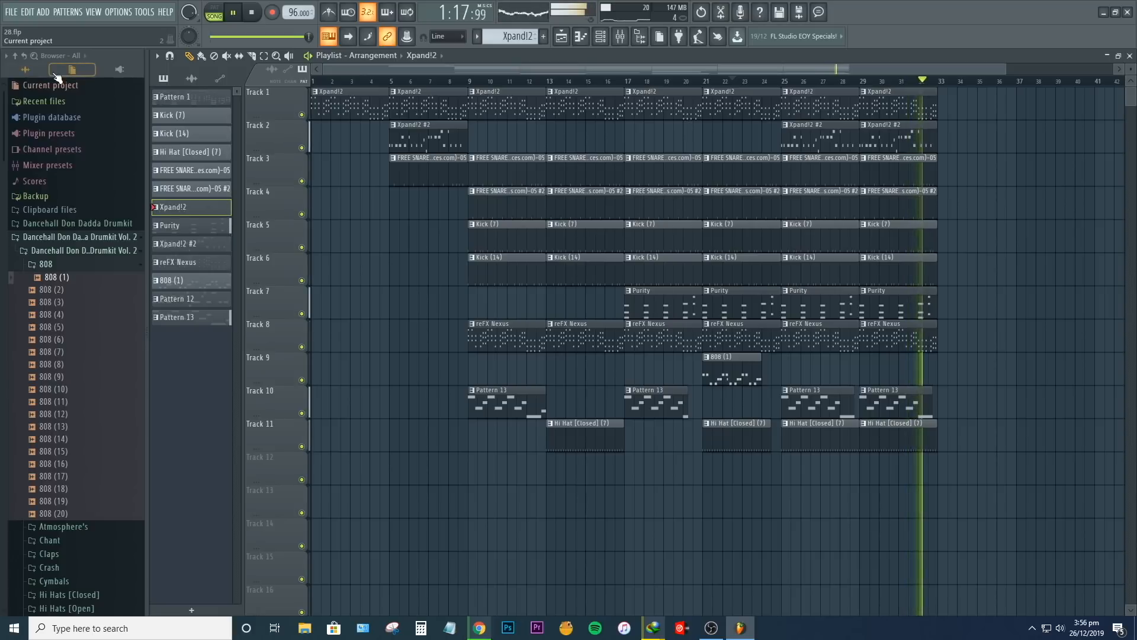
{"action": "key", "text": "space"}
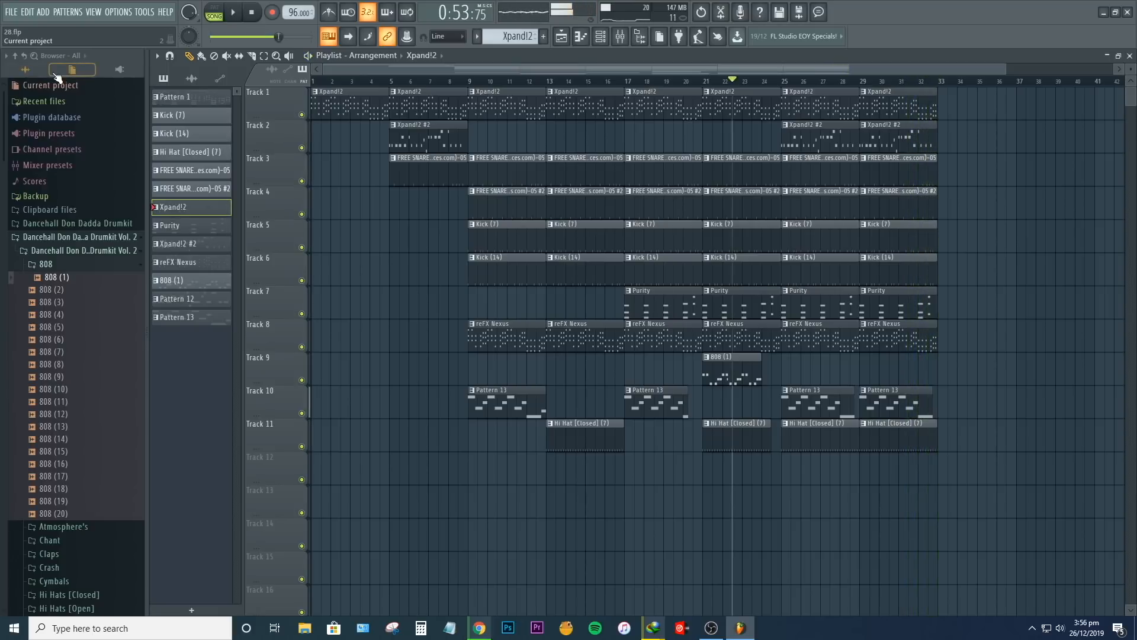